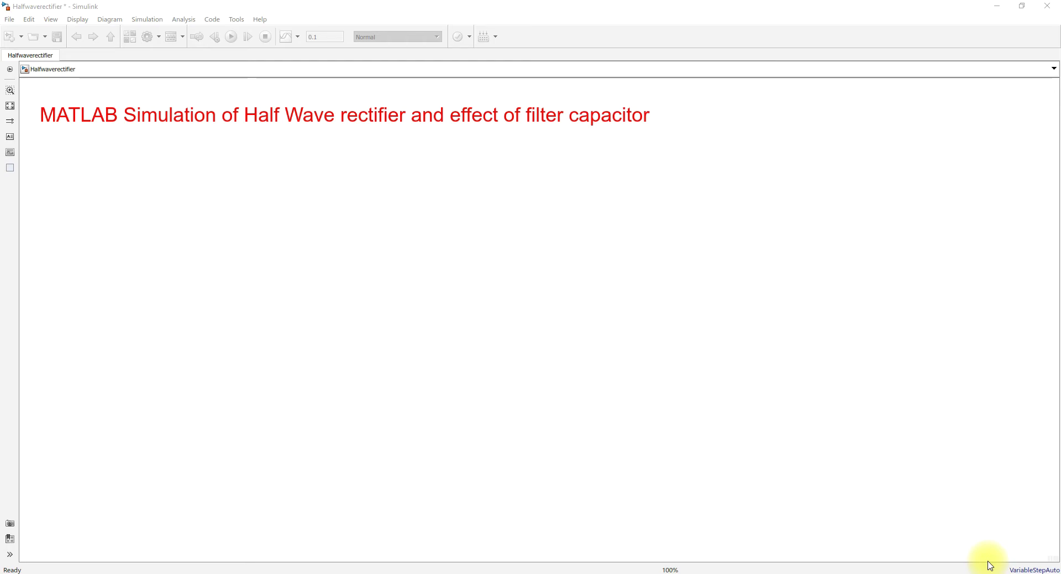
# - Add an AC Voltage Source block from the Specialized Technology electrical sources and place it below the title's left part
pyautogui.doubleClick(360, 224)
pyautogui.write('s')
pyautogui.press('BackSpace')
pyautogui.write('a')
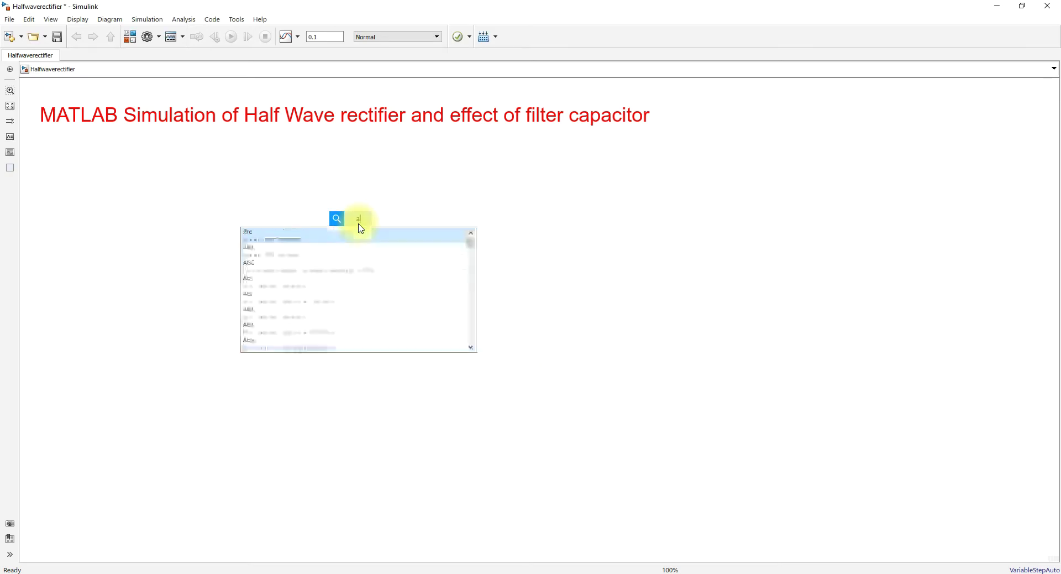
pyautogui.write('c voltage')
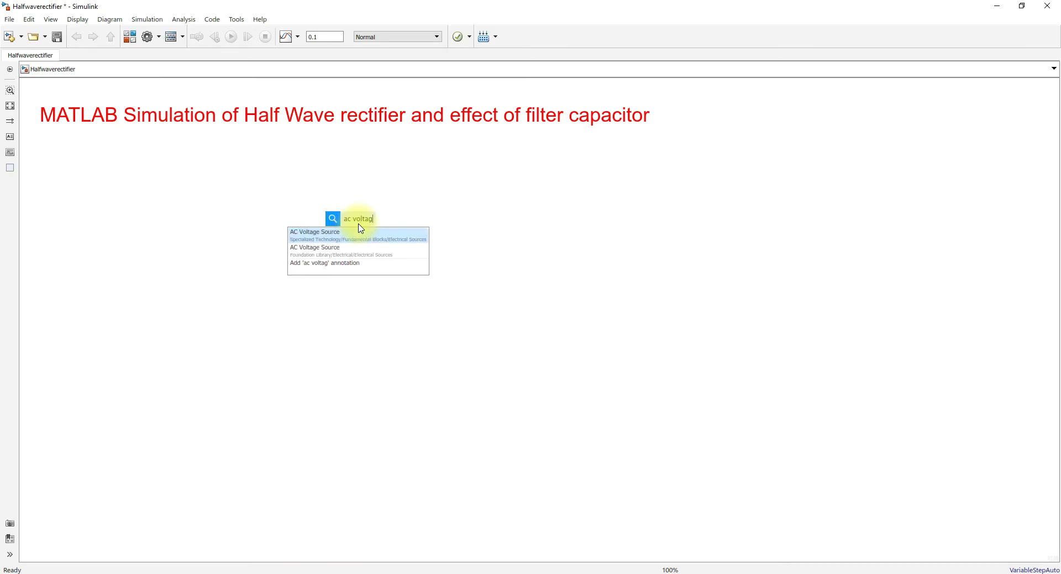
pyautogui.click(361, 231)
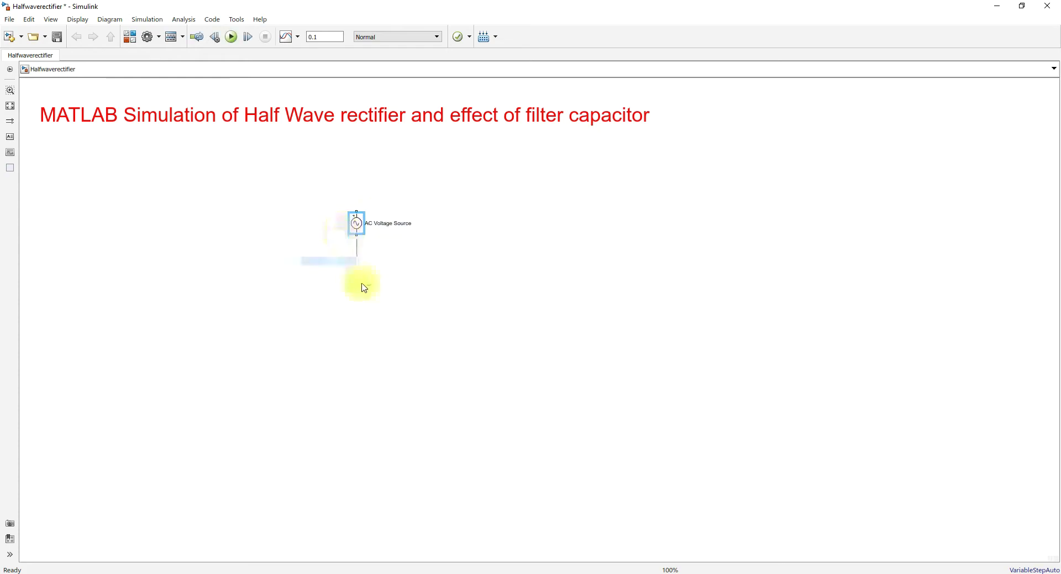
pyautogui.moveTo(363, 229); pyautogui.dragTo(236, 238)
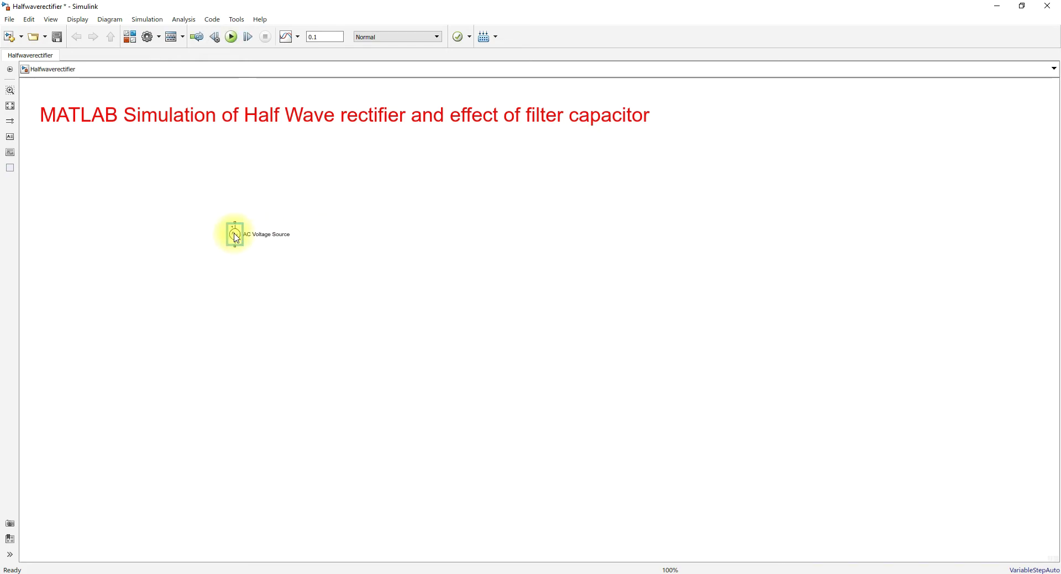
# - Set the AC voltage source's peak amplitude to 230*sqrt(2) V and its frequency to 50 Hz
pyautogui.doubleClick(236, 238)
pyautogui.doubleClick(343, 210)
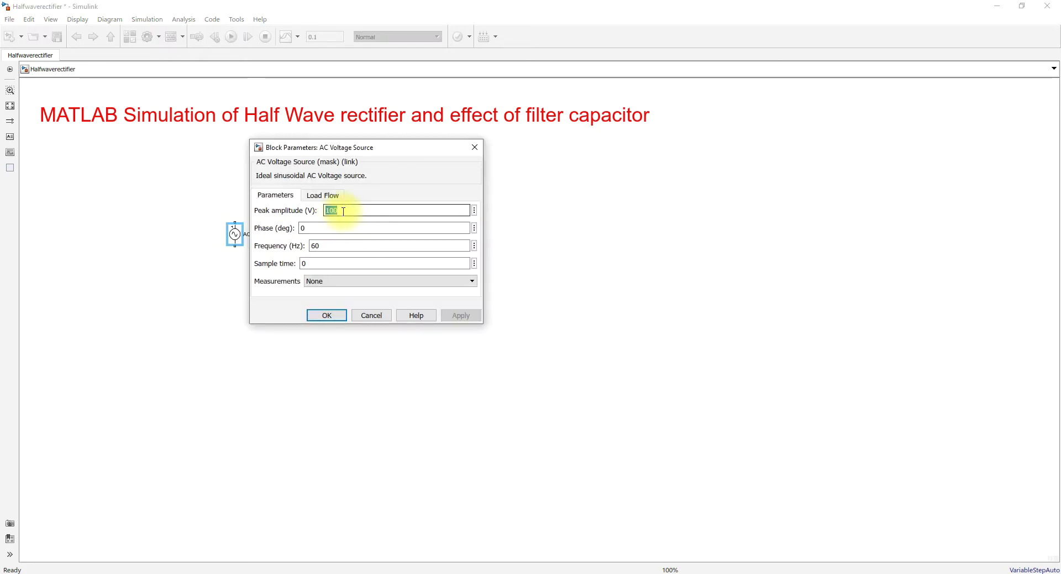
pyautogui.write('230*')
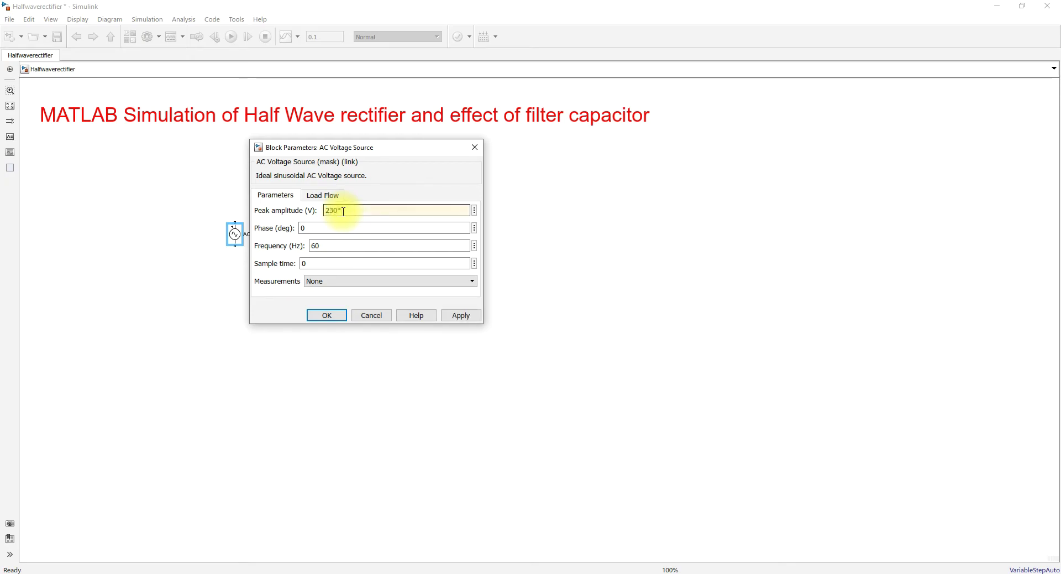
pyautogui.write('sqrt(2)')
pyautogui.doubleClick(334, 246)
pyautogui.write('5')
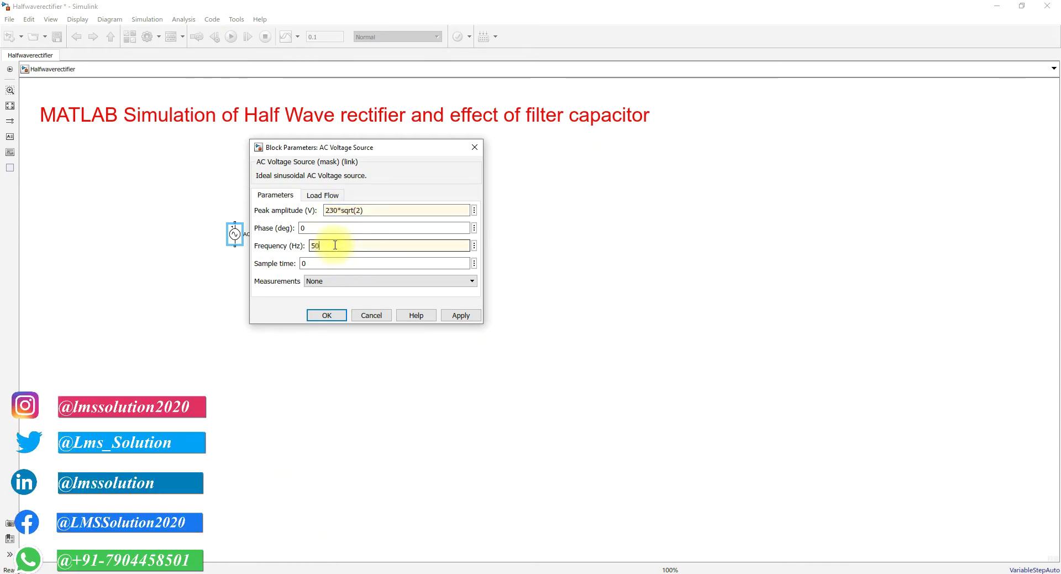
pyautogui.click(330, 316)
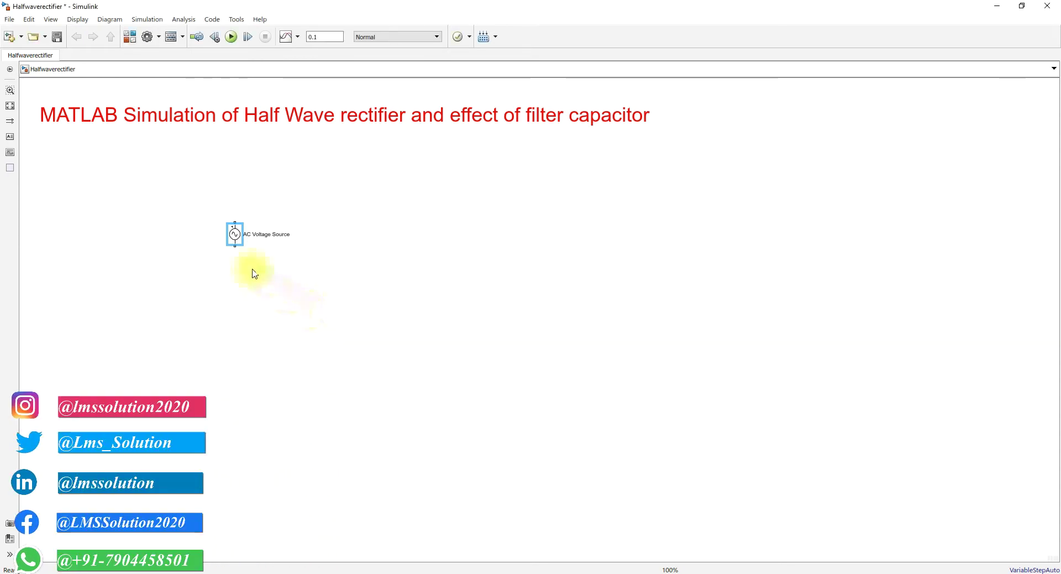
# - Add a Diode block from the Specialized Technology power electronics blocks and place it above and to the right of the AC source
pyautogui.moveTo(232, 232); pyautogui.dragTo(218, 232)
pyautogui.doubleClick(332, 260)
pyautogui.write('diode')
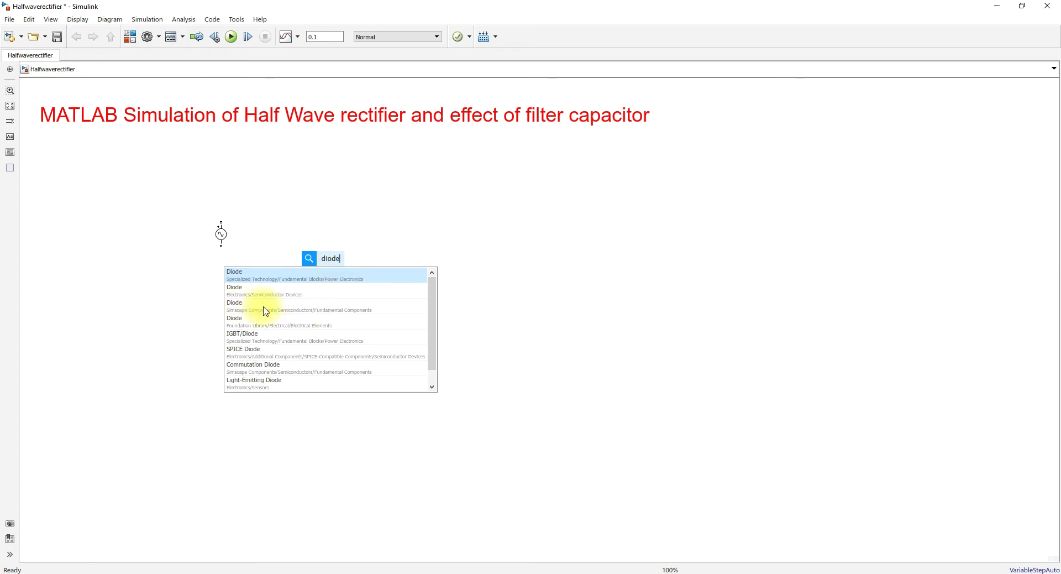
pyautogui.click(265, 276)
pyautogui.moveTo(328, 259); pyautogui.dragTo(300, 197)
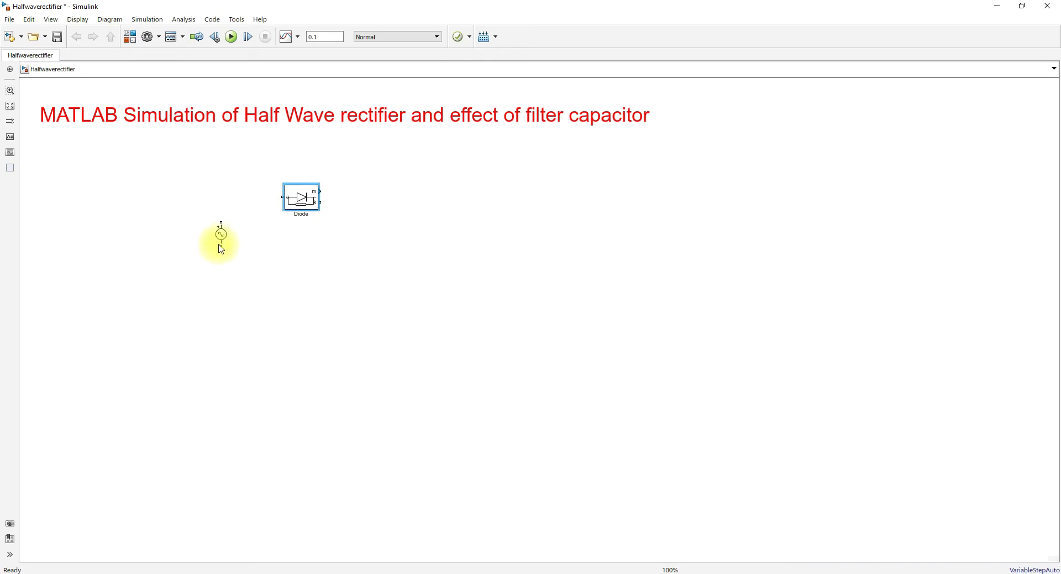
# - Move the AC source further below the diode and wire its positive terminal to the diode's anode
pyautogui.moveTo(222, 234); pyautogui.dragTo(221, 271)
pyautogui.moveTo(313, 202); pyautogui.dragTo(298, 203)
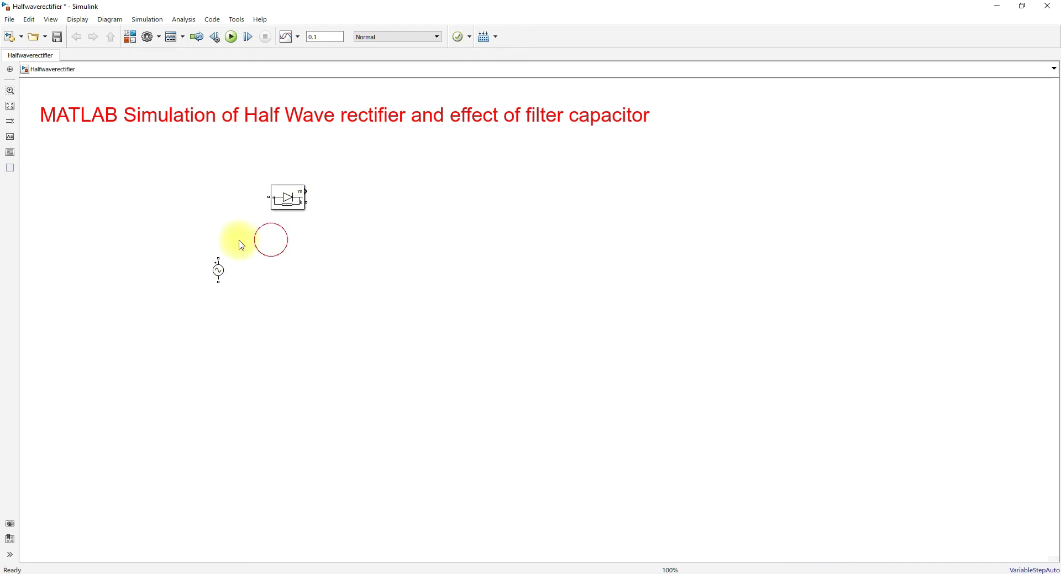
pyautogui.moveTo(218, 258); pyautogui.dragTo(269, 197)
# - Add a Series RLC Branch block, rotate it to vertical, and wire its upper end to the diode's cathode
pyautogui.doubleClick(362, 260)
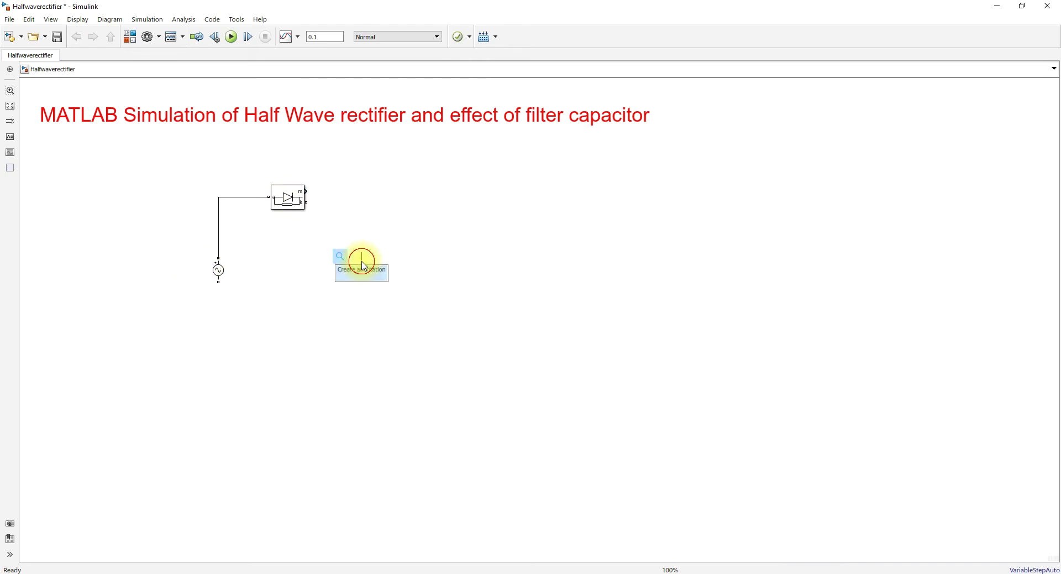
pyautogui.write('se')
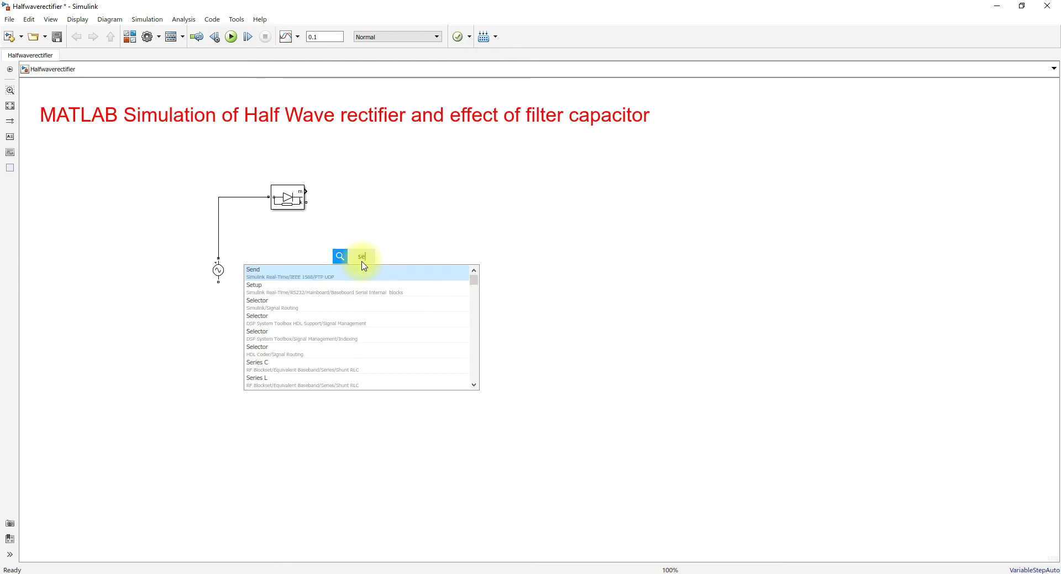
pyautogui.write('ries')
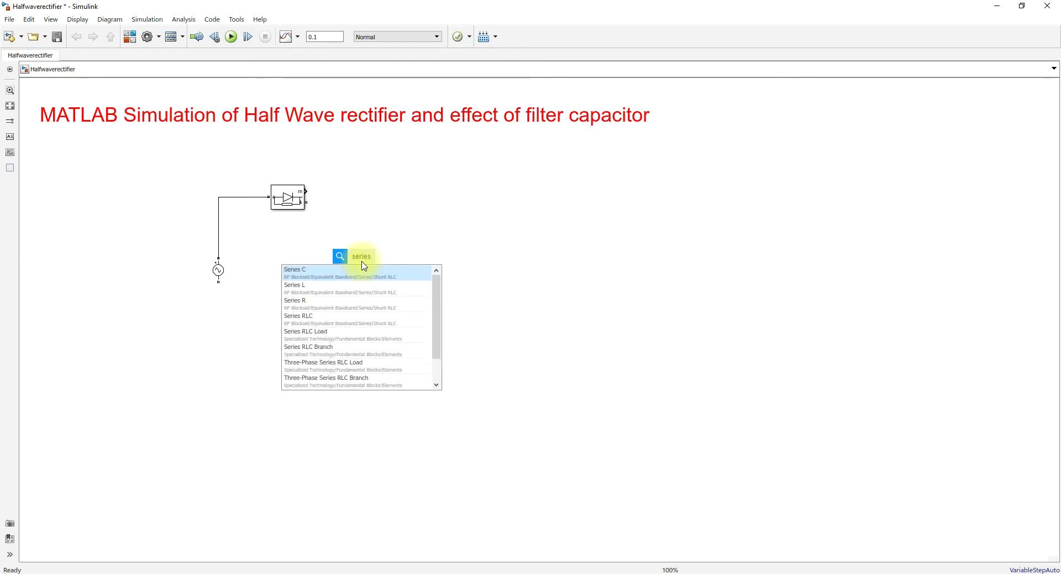
pyautogui.write(' rlc')
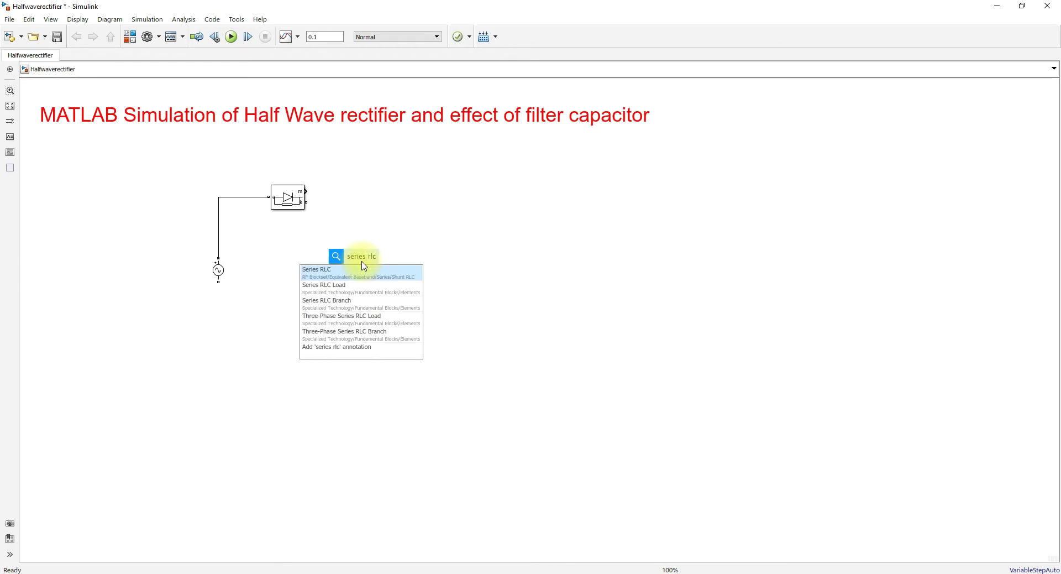
pyautogui.click(343, 303)
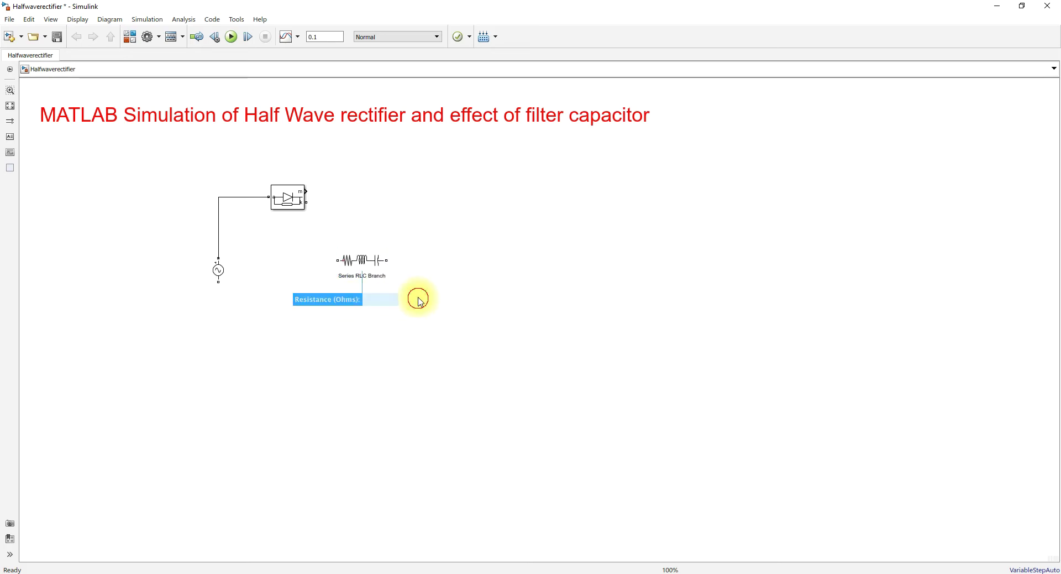
pyautogui.hotkey('ctrl', 'r')
pyautogui.moveTo(370, 268); pyautogui.dragTo(305, 202)
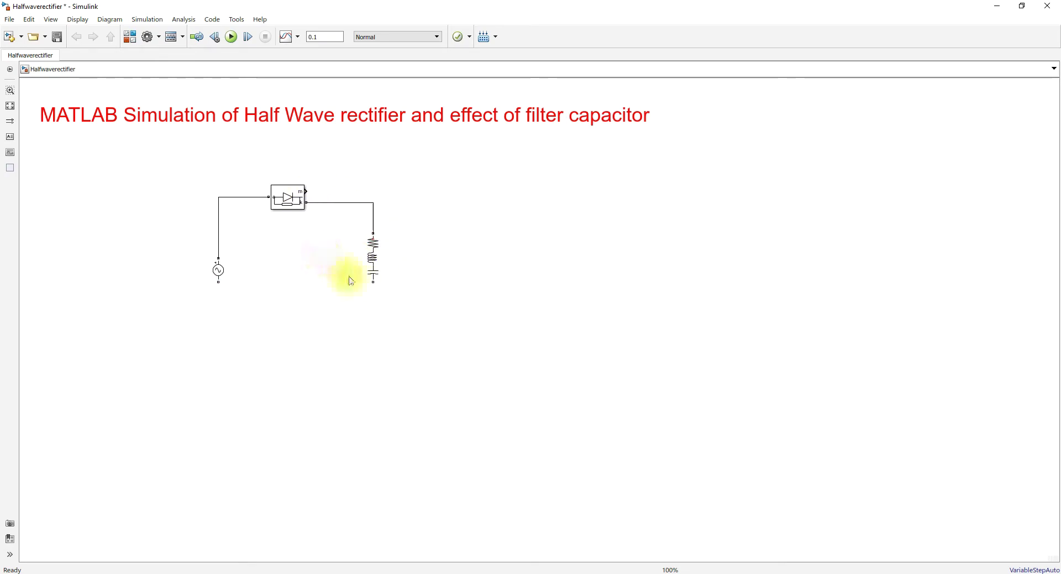
# - Wire the branch's lower end back to the AC source and connect a second copy of the branch in parallel
pyautogui.moveTo(372, 281); pyautogui.dragTo(282, 306)
pyautogui.click(273, 287)
pyautogui.moveTo(372, 258)
pyautogui.mouseDown()
pyautogui.moveTo(442, 258)
pyautogui.moveTo(441, 232)
pyautogui.moveTo(374, 204)
pyautogui.mouseUp()
pyautogui.moveTo(441, 282); pyautogui.dragTo(372, 308)
# - Set the branch type of the RLC branch nearest the diode to C
pyautogui.doubleClick(373, 263)
pyautogui.click(482, 213)
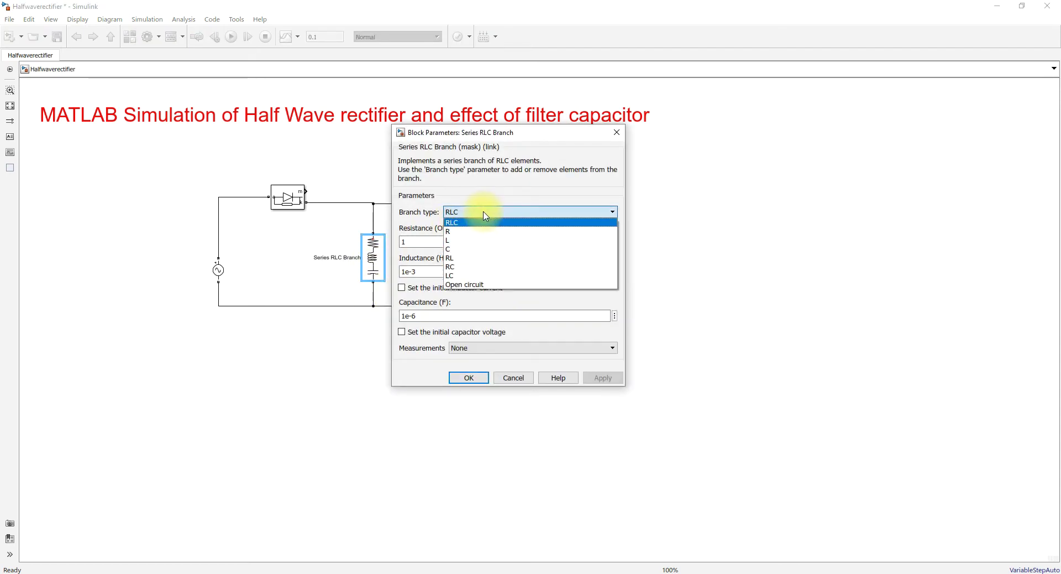
pyautogui.click(452, 250)
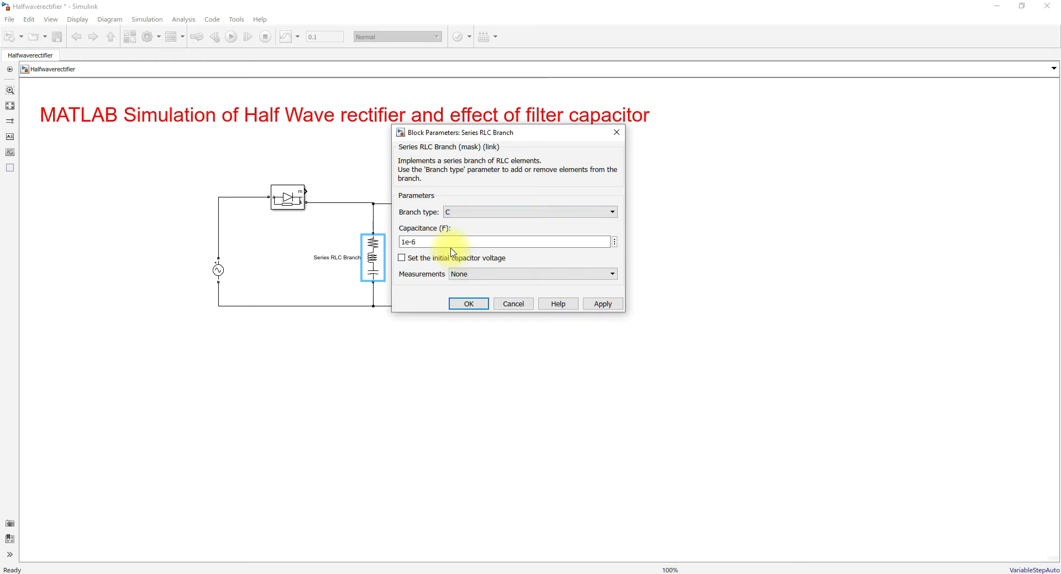
pyautogui.click(467, 303)
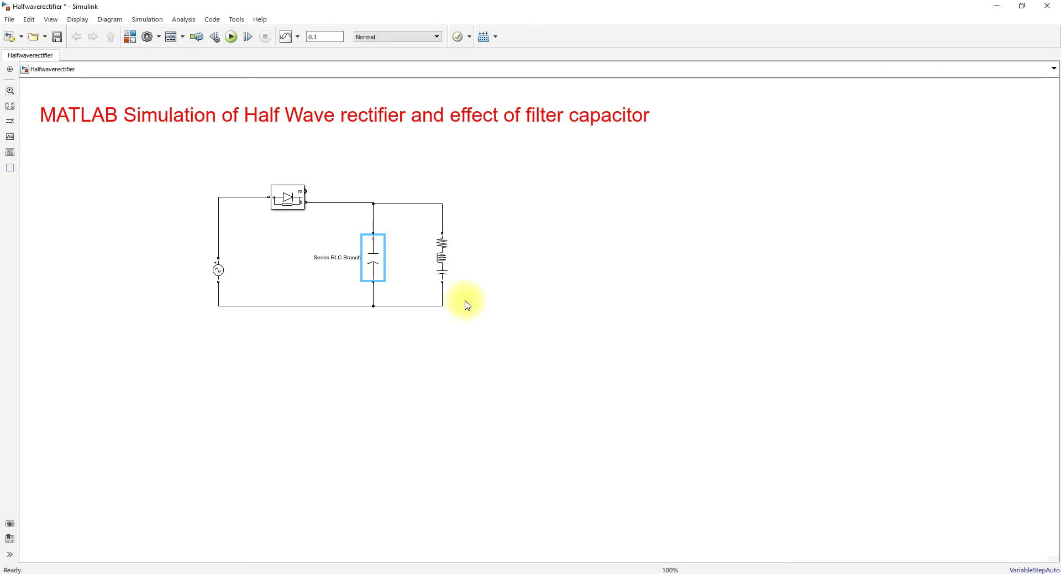
pyautogui.click(380, 263)
pyautogui.doubleClick(380, 263)
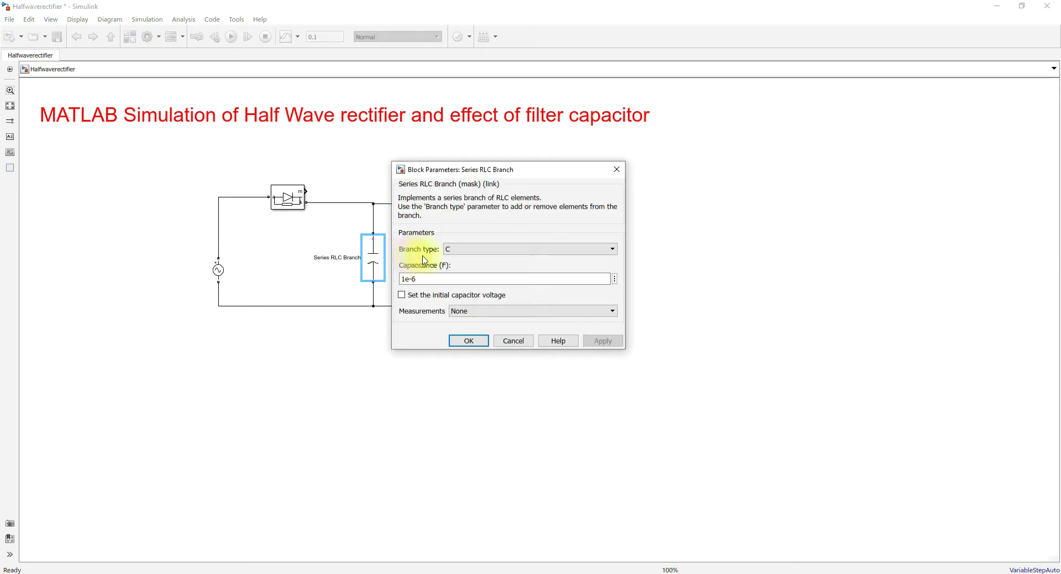
pyautogui.click(469, 341)
# - Set the outer parallel RLC branch to type R with a resistance of 325*325/100 ohms
pyautogui.click(442, 256)
pyautogui.doubleClick(443, 256)
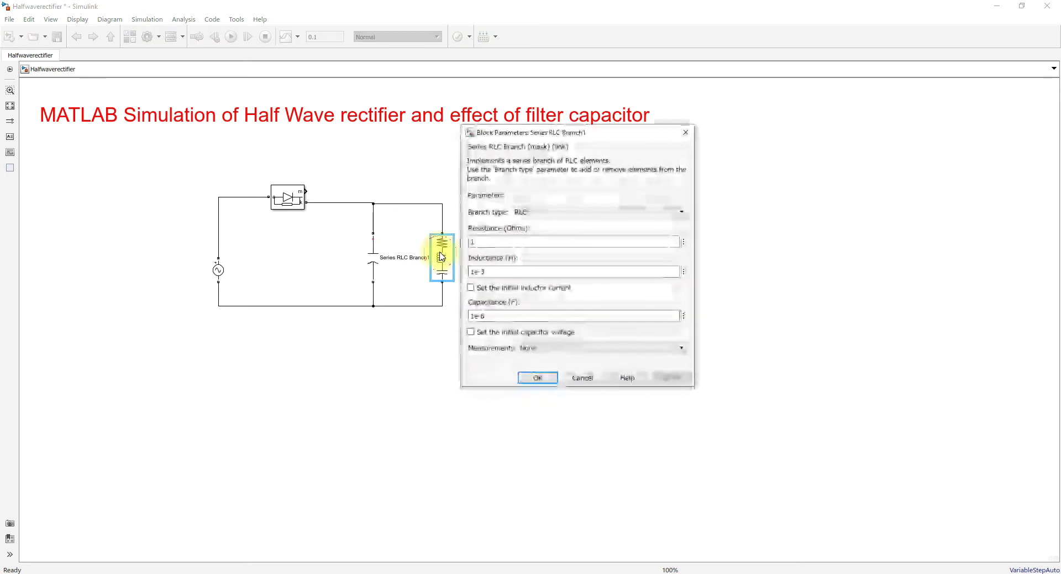
pyautogui.click(532, 213)
pyautogui.click(534, 232)
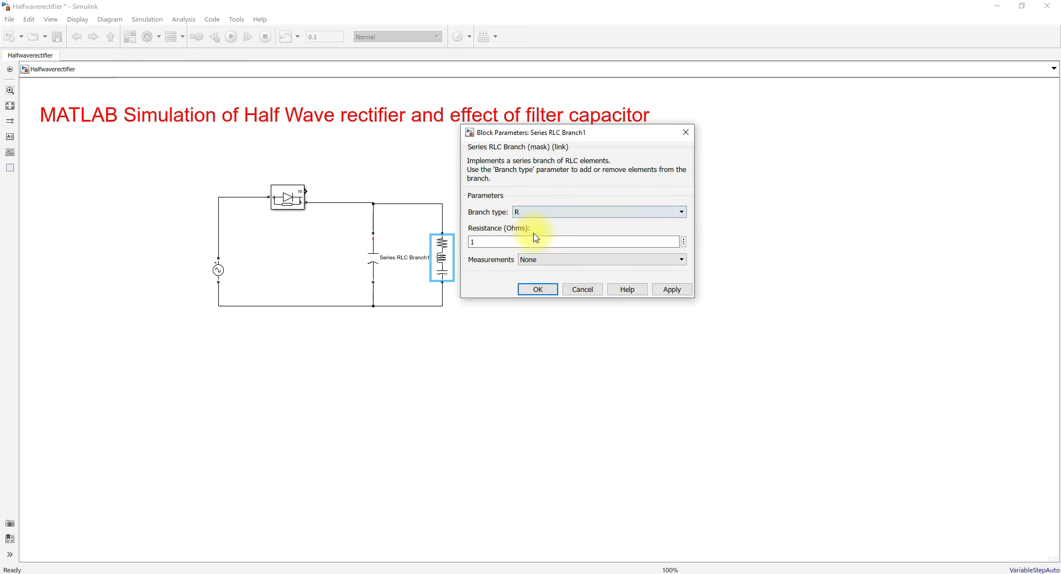
pyautogui.doubleClick(472, 242)
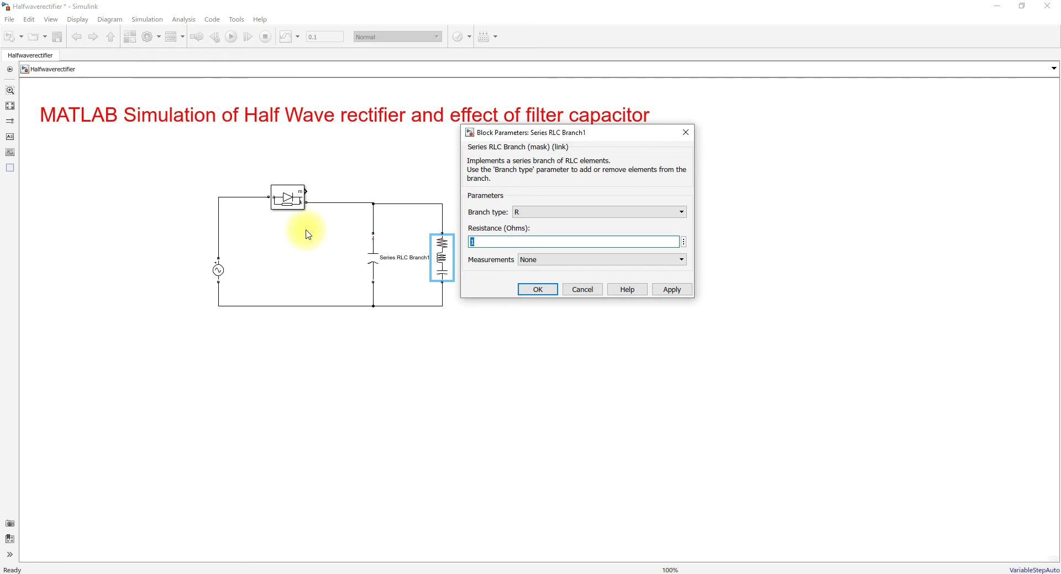
pyautogui.click(377, 242)
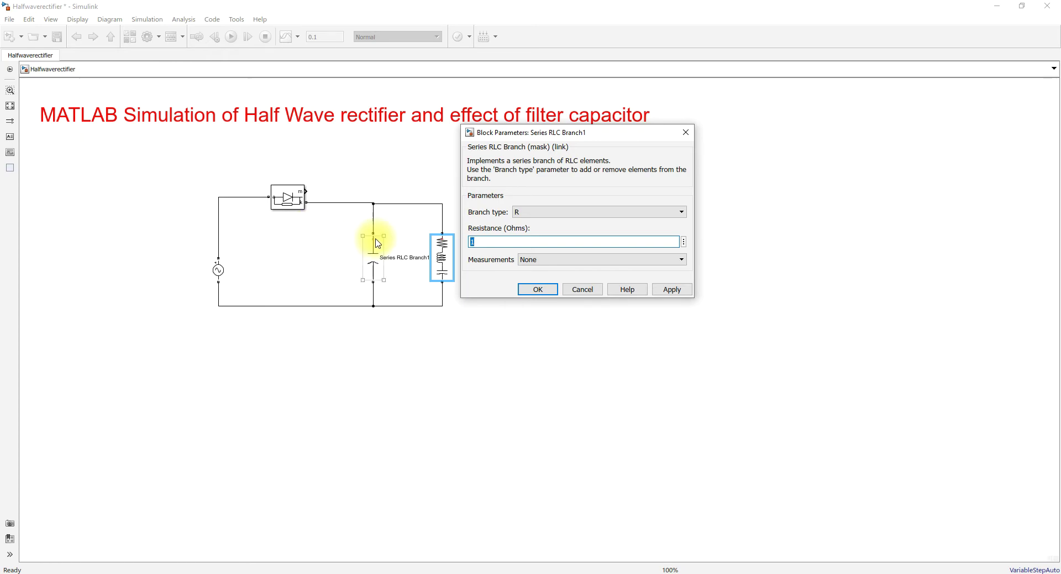
pyautogui.click(425, 244)
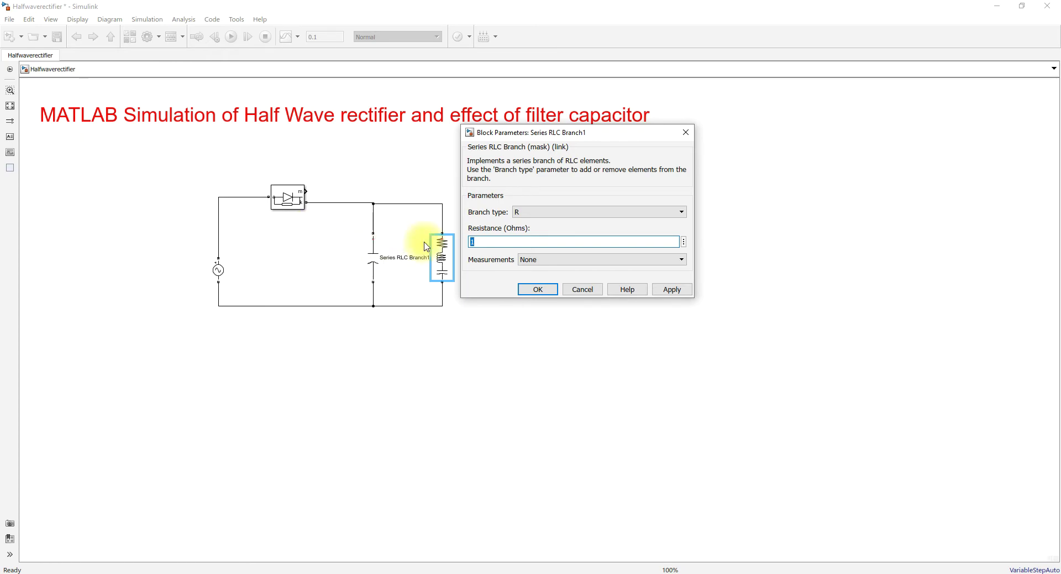
pyautogui.write('325*325/100')
pyautogui.press('Return')
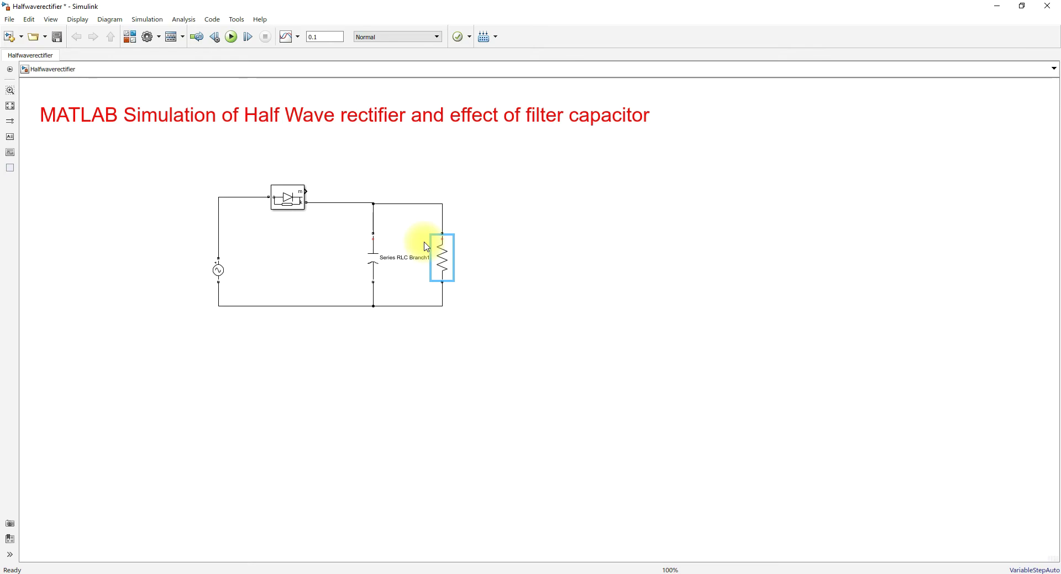
# - Add a Specialized Technology Voltage Measurement block and connect it across the AC source, moving the source outward to make room
pyautogui.click(582, 270)
pyautogui.doubleClick(496, 273)
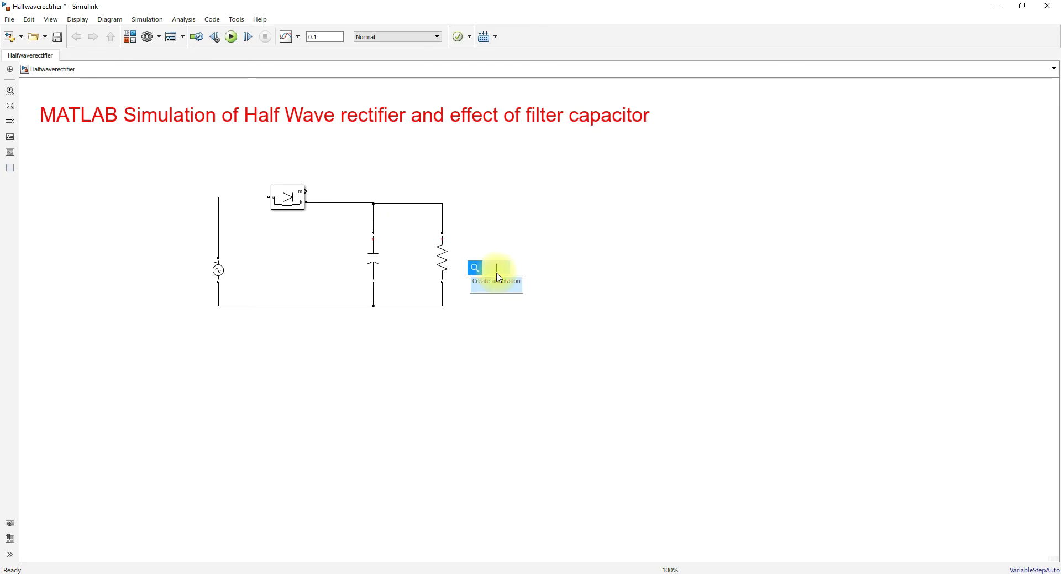
pyautogui.write('voltage')
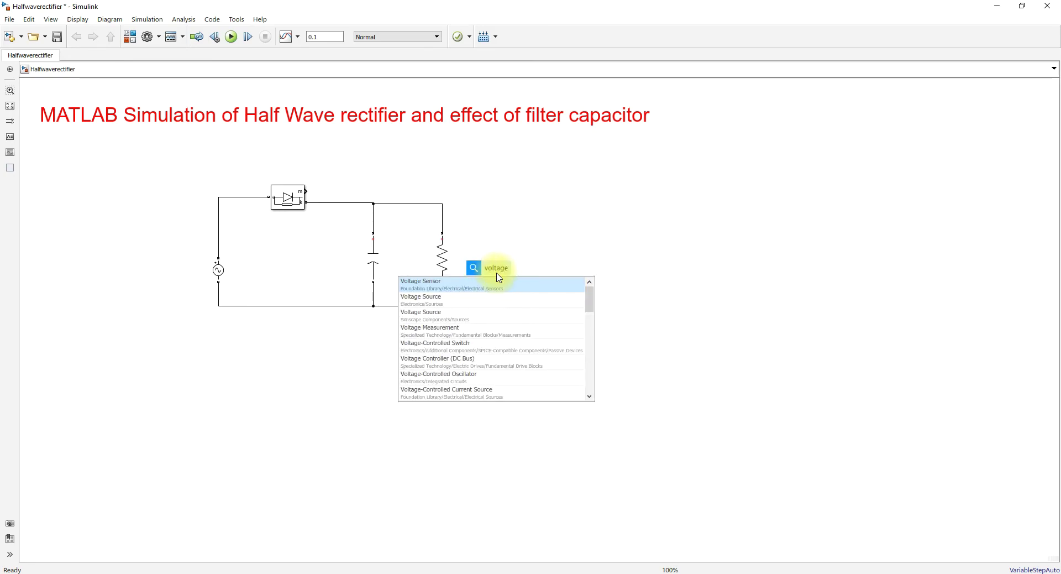
pyautogui.click(462, 330)
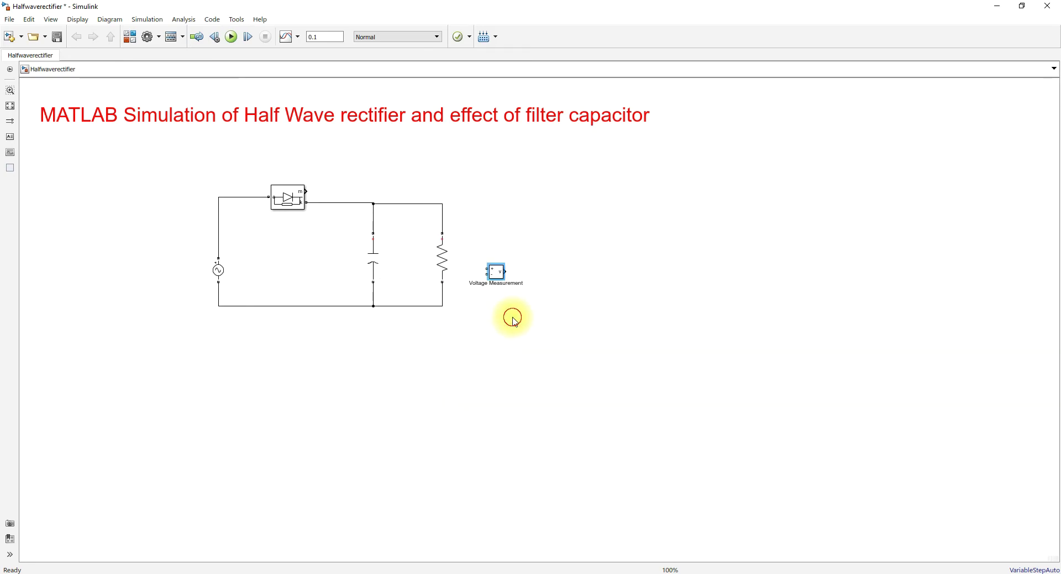
pyautogui.moveTo(501, 273); pyautogui.dragTo(144, 249)
pyautogui.moveTo(253, 243); pyautogui.dragTo(223, 197)
pyautogui.moveTo(251, 249); pyautogui.dragTo(214, 305)
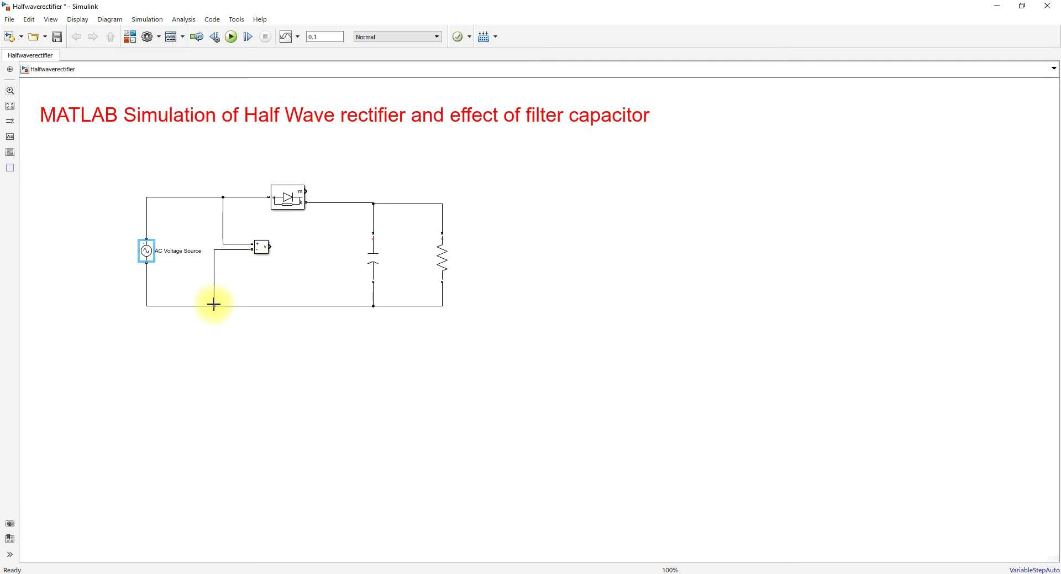
# - Copy the voltage measurement block next to the load resistor and wire its terminals across the resistor
pyautogui.moveTo(260, 246); pyautogui.dragTo(443, 204)
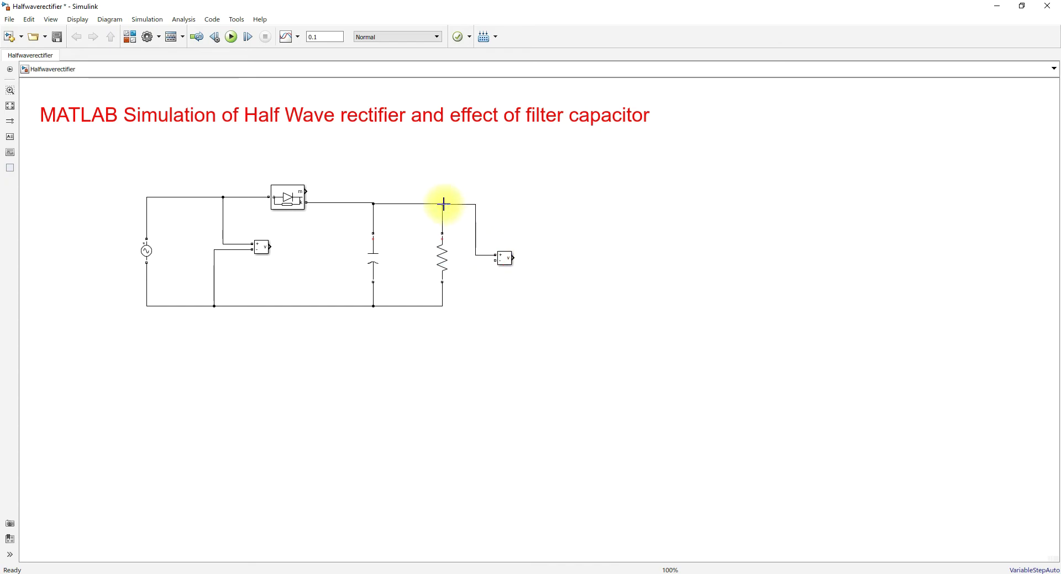
pyautogui.moveTo(495, 260); pyautogui.dragTo(442, 306)
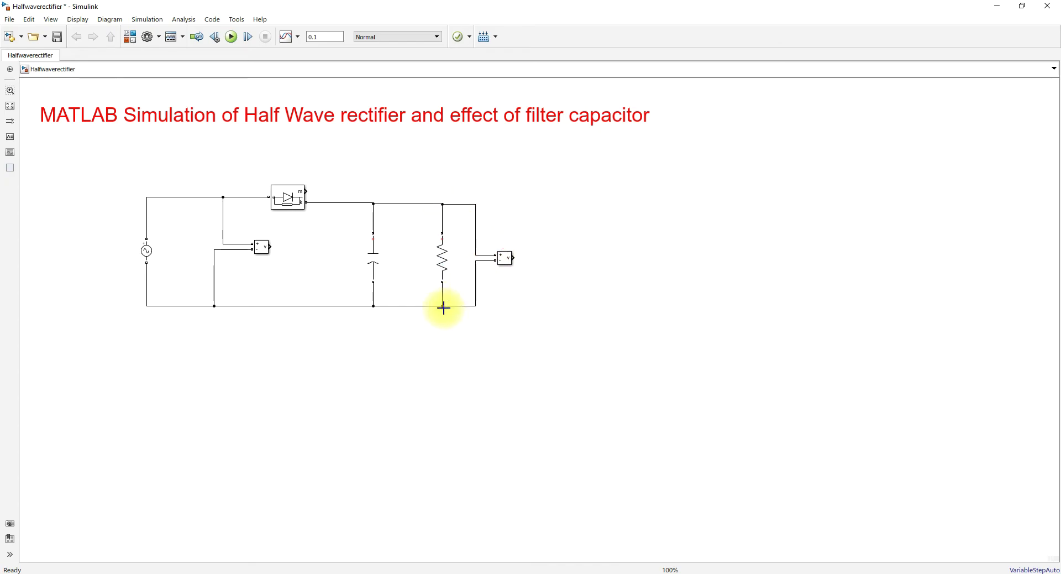
# - Add a Simulink Sinks Scope block with two inputs beside the output voltage measurement
pyautogui.doubleClick(570, 247)
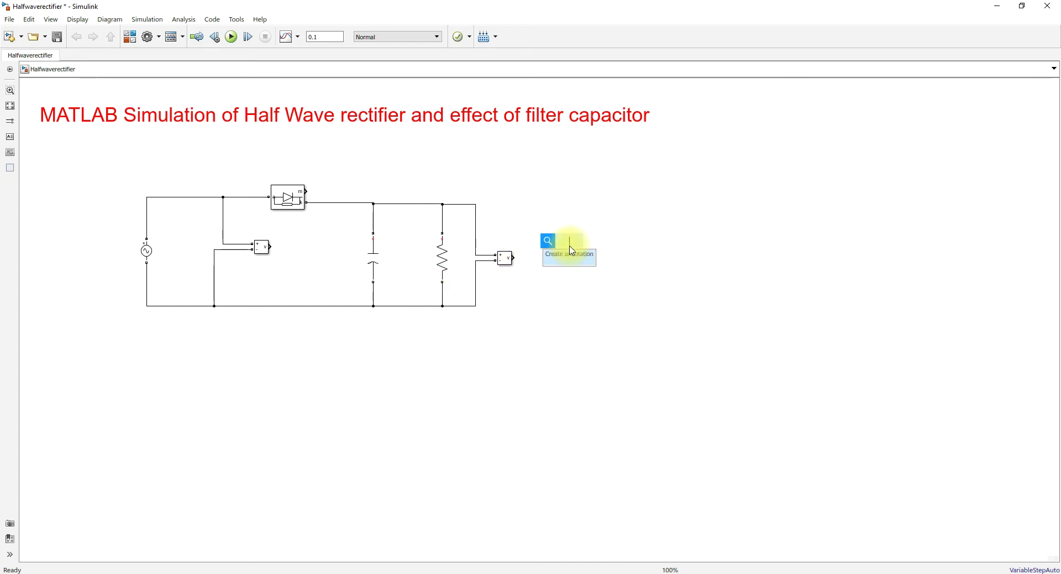
pyautogui.write('sc')
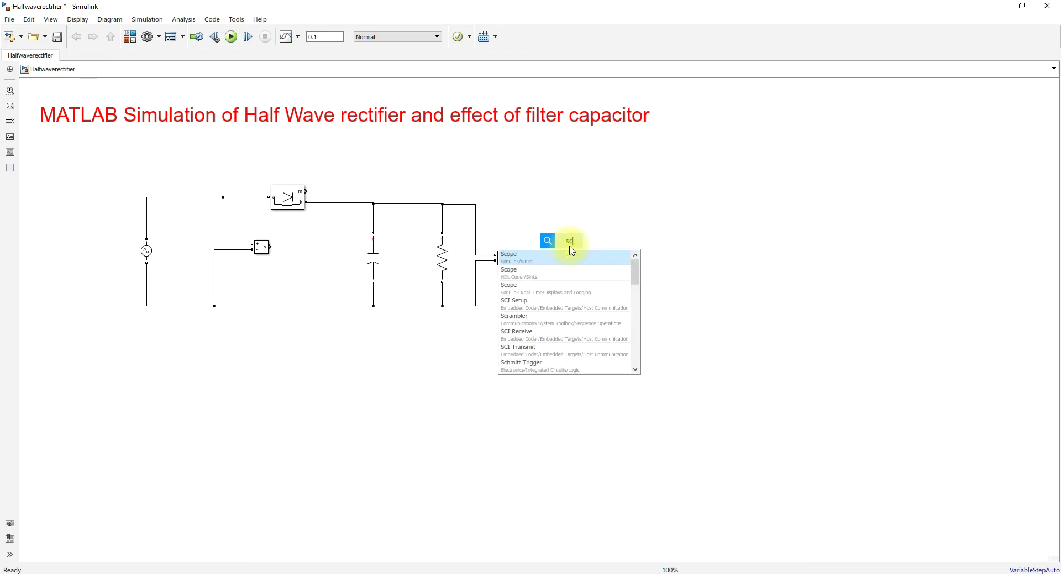
pyautogui.write('ope')
pyautogui.click(566, 256)
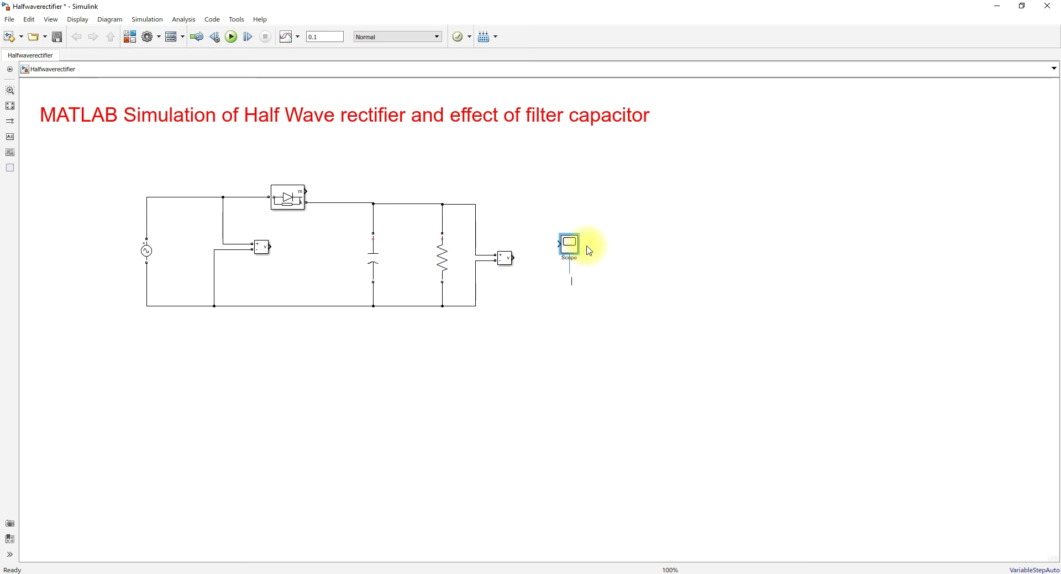
pyautogui.write('2')
pyautogui.press('Return')
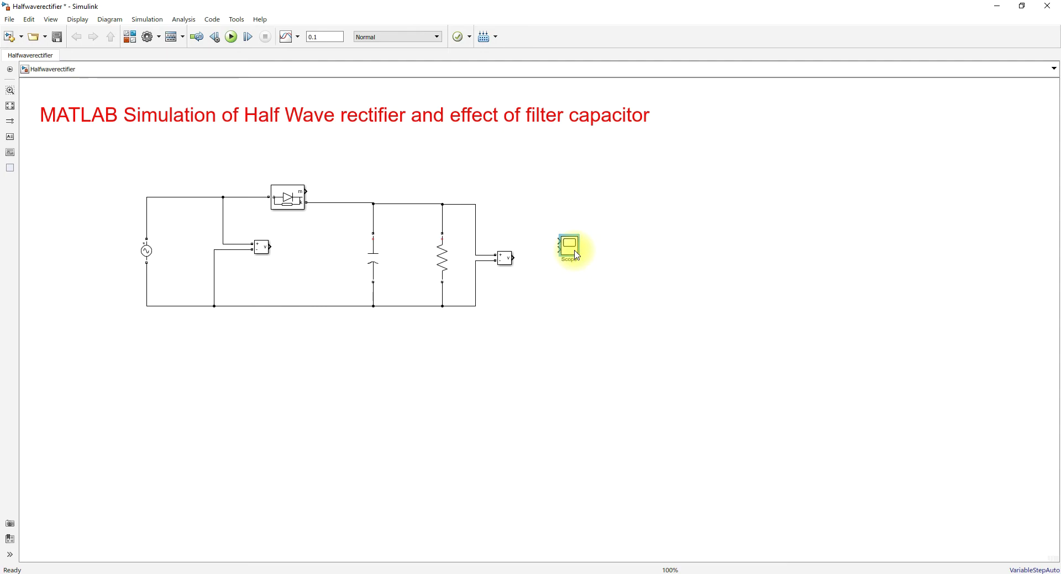
# - Wire the source and load voltage measurement outputs to the scope's two inputs and shift the scope slightly
pyautogui.click(558, 216)
pyautogui.moveTo(512, 257); pyautogui.dragTo(269, 245)
pyautogui.moveTo(580, 239); pyautogui.dragTo(583, 230)
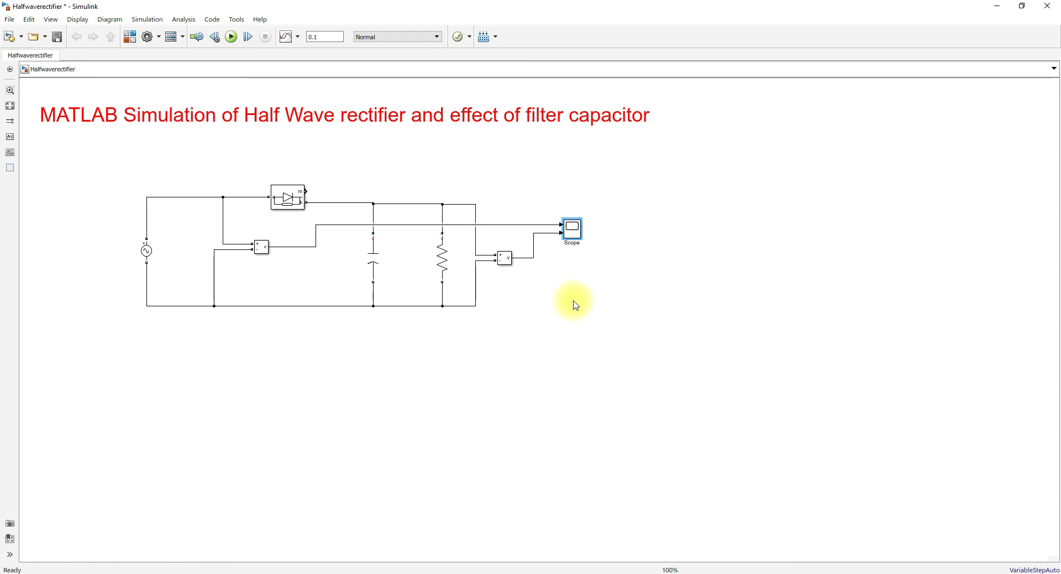
# - Comment out the filter capacitor branch
pyautogui.click(375, 263)
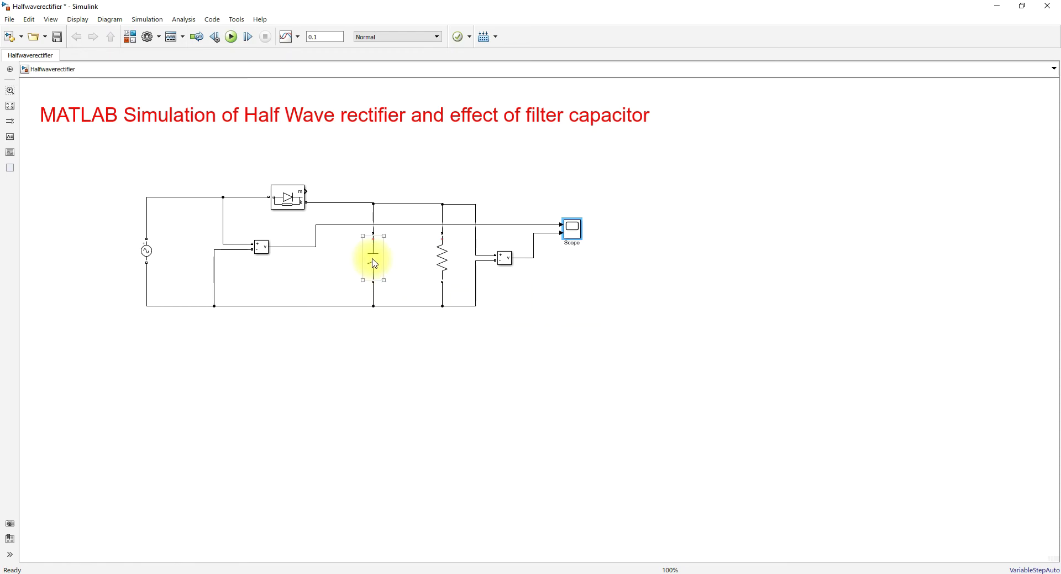
pyautogui.rightClick(375, 263)
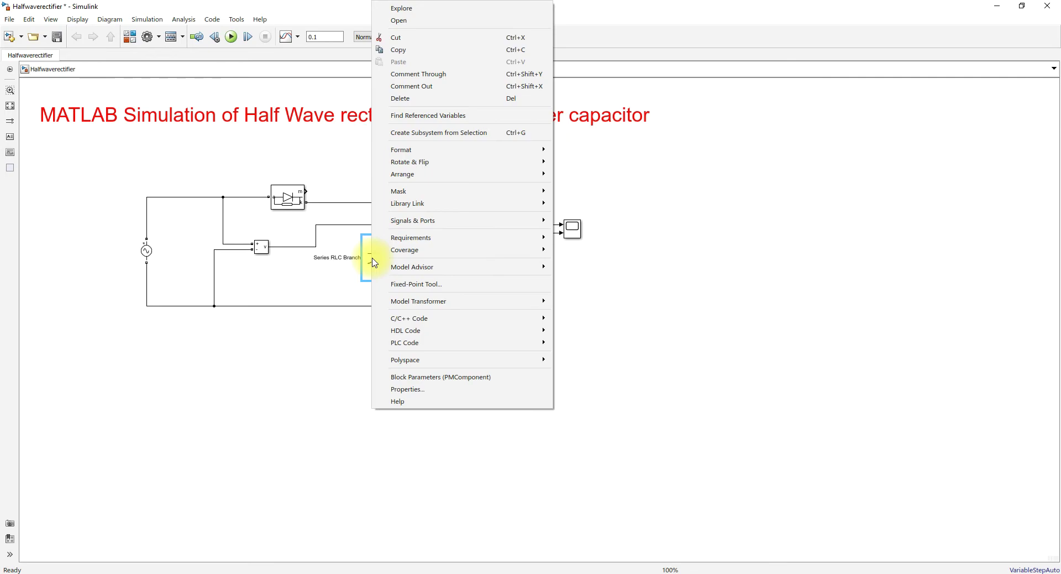
pyautogui.click(445, 89)
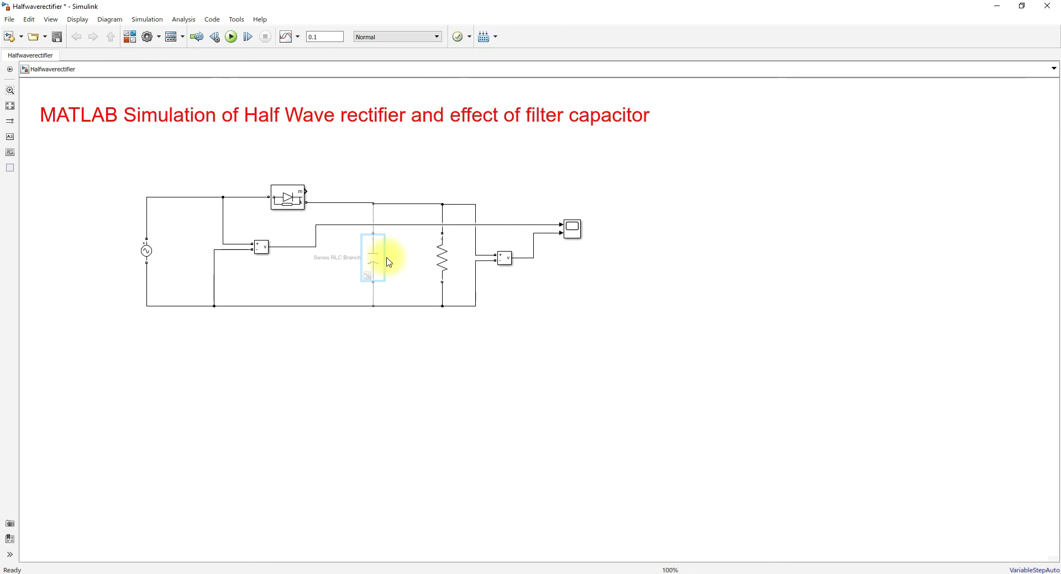
# - Add a powergui block and place it below the AC source
pyautogui.doubleClick(313, 359)
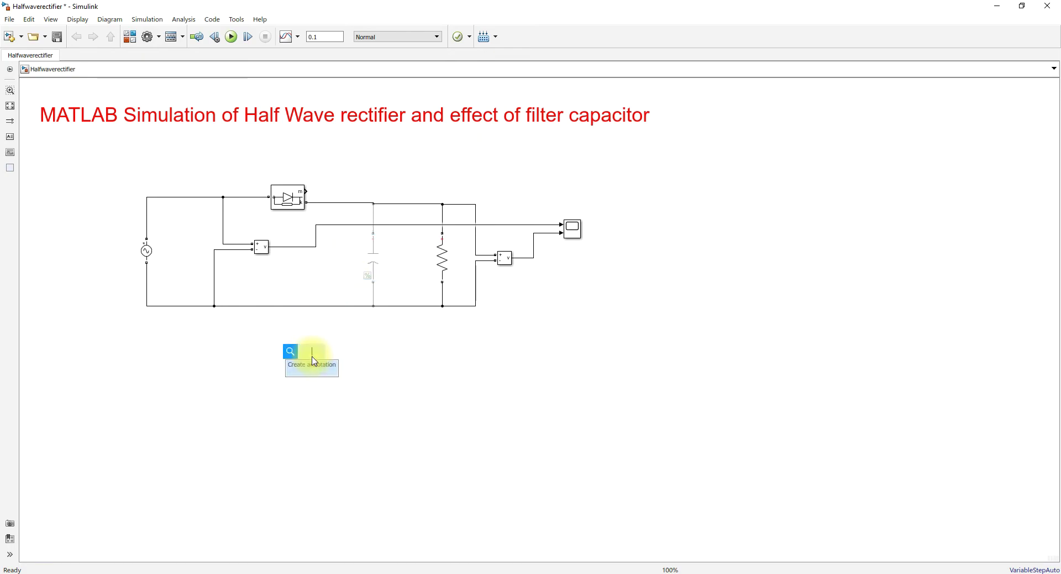
pyautogui.write('power')
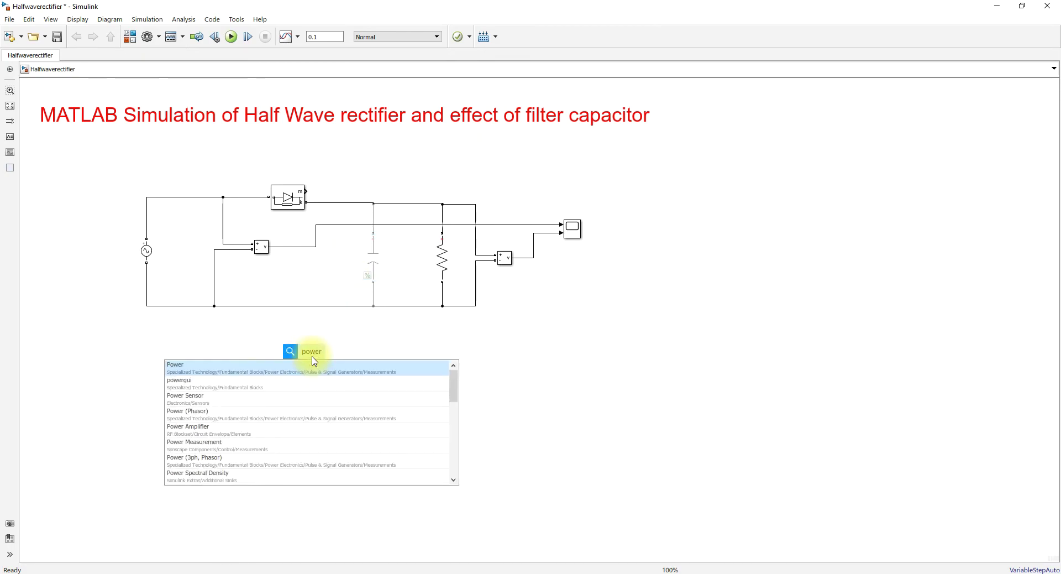
pyautogui.write('gui')
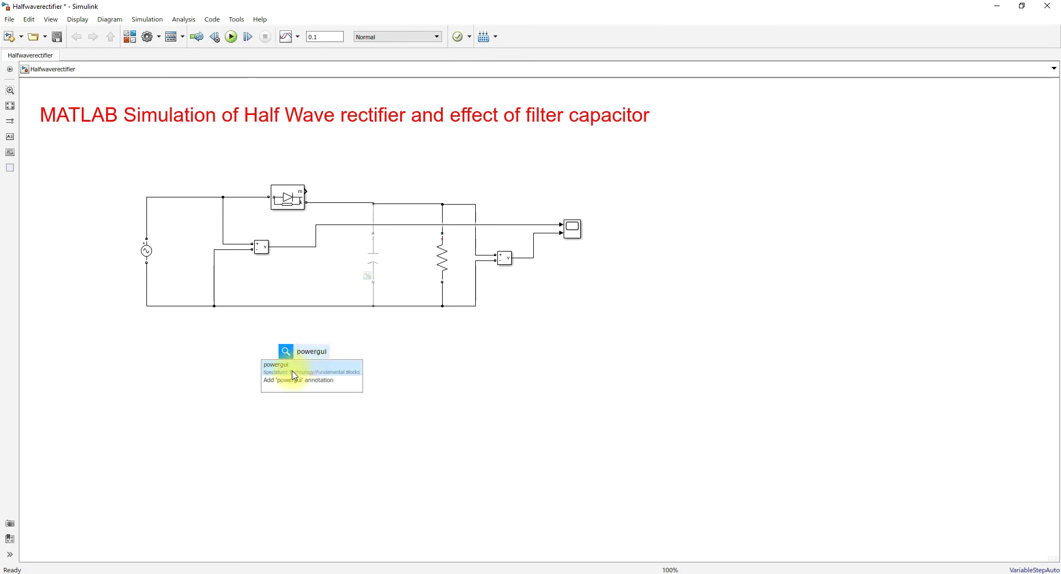
pyautogui.click(295, 370)
pyautogui.moveTo(325, 357); pyautogui.dragTo(181, 357)
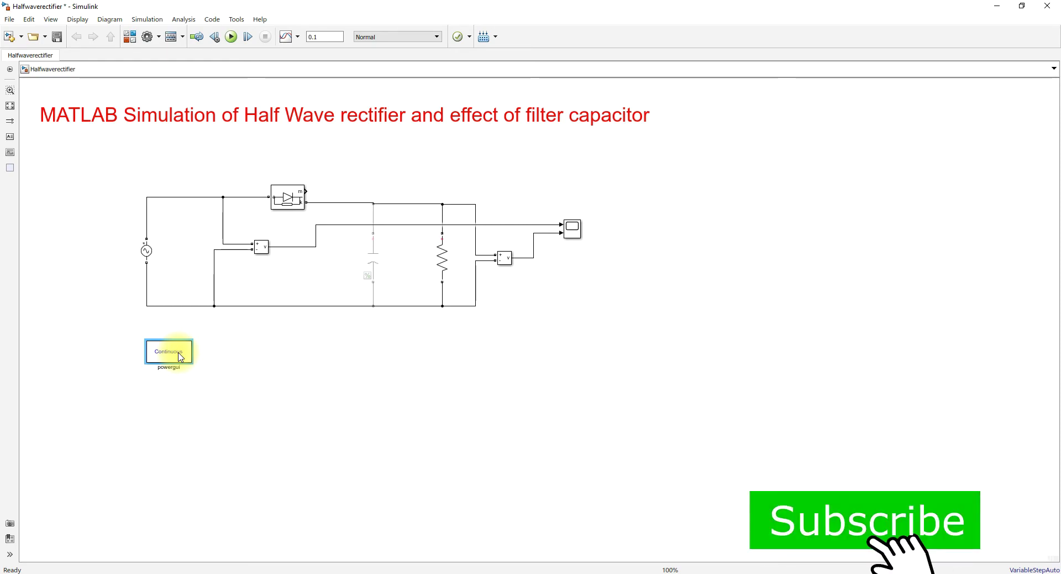
# - Open the scope and run the simulation without the filter capacitor to plot the input and output voltages
pyautogui.doubleClick(574, 235)
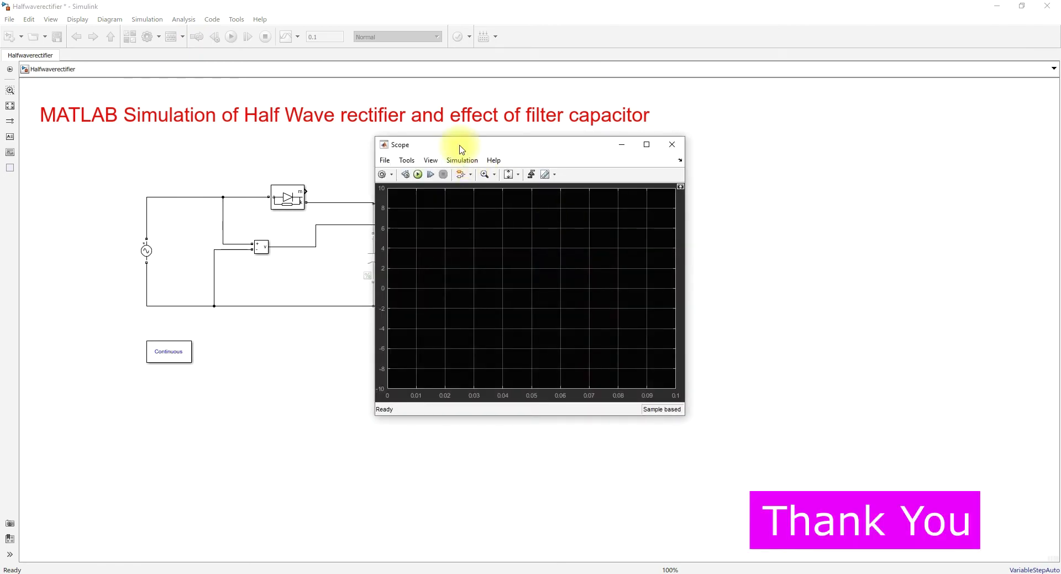
pyautogui.moveTo(457, 148); pyautogui.dragTo(466, 118)
pyautogui.click(424, 148)
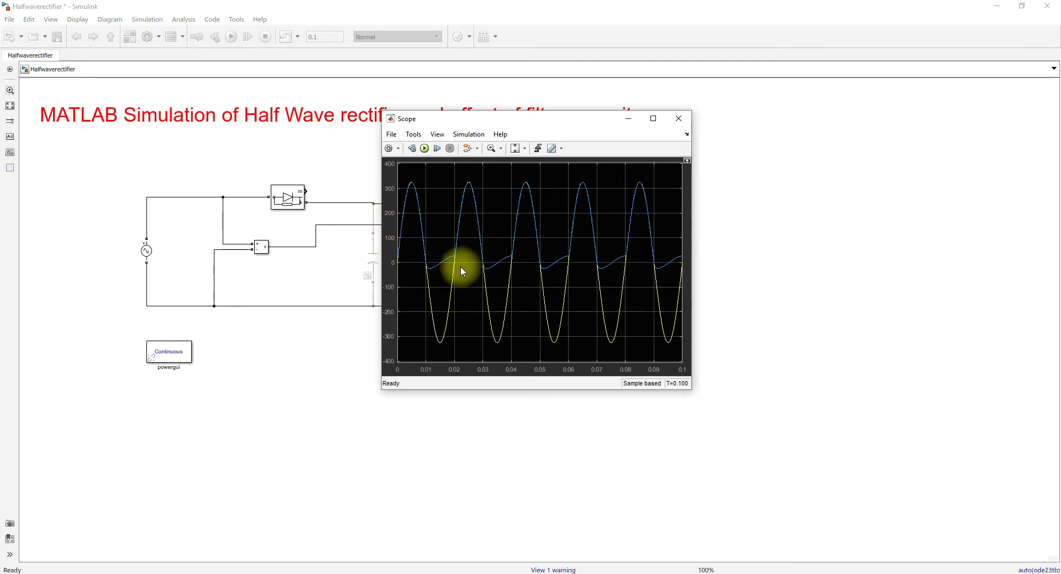
# - Apply a thicker line width to the Voltage Measurement trace in the scope style settings
pyautogui.rightClick(501, 205)
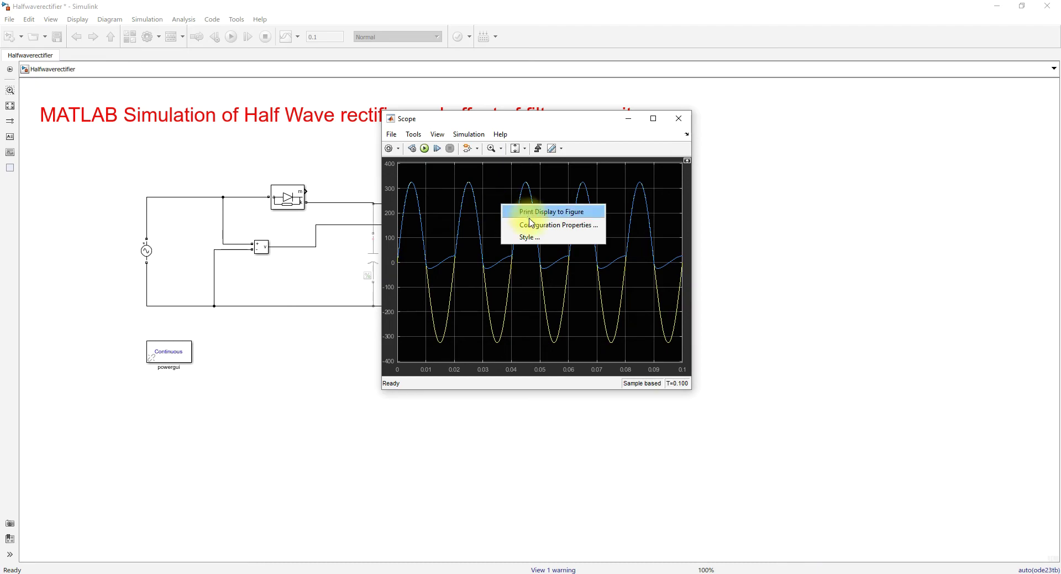
pyautogui.click(531, 237)
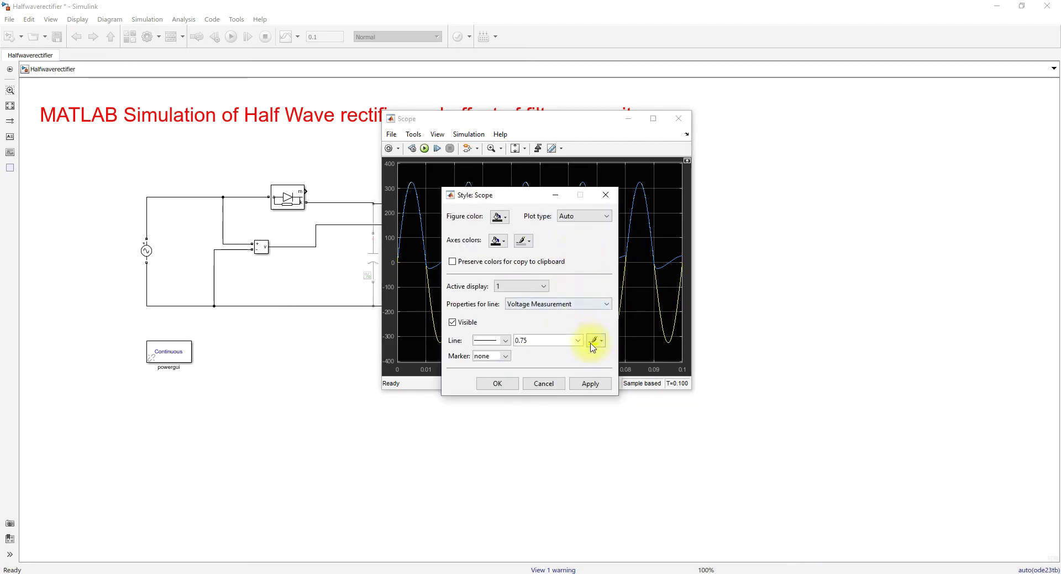
pyautogui.click(579, 340)
pyautogui.click(540, 372)
pyautogui.click(595, 384)
# - Apply a thicker line width to the Voltage Measurement1 trace and close the scope style settings
pyautogui.click(591, 304)
pyautogui.click(592, 322)
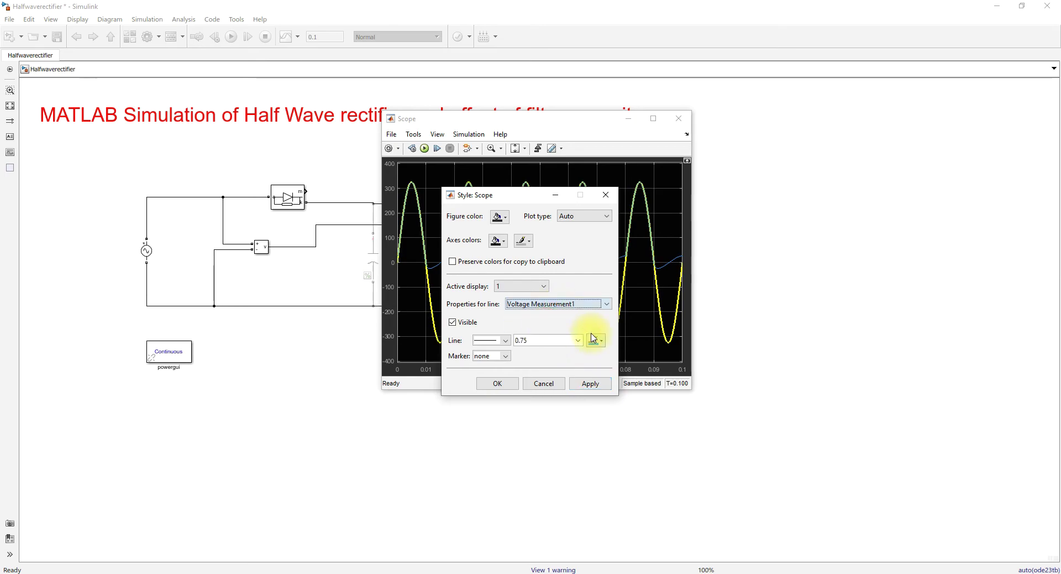
pyautogui.click(578, 340)
pyautogui.click(540, 372)
pyautogui.click(590, 383)
pyautogui.click(606, 194)
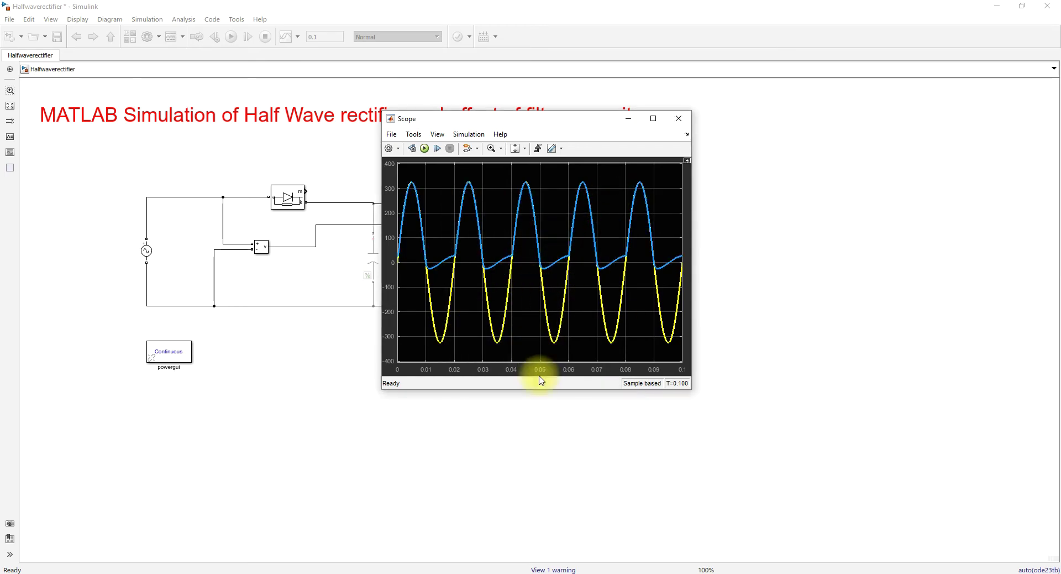
pyautogui.hotkey('ctrl', 'shift', 'd')
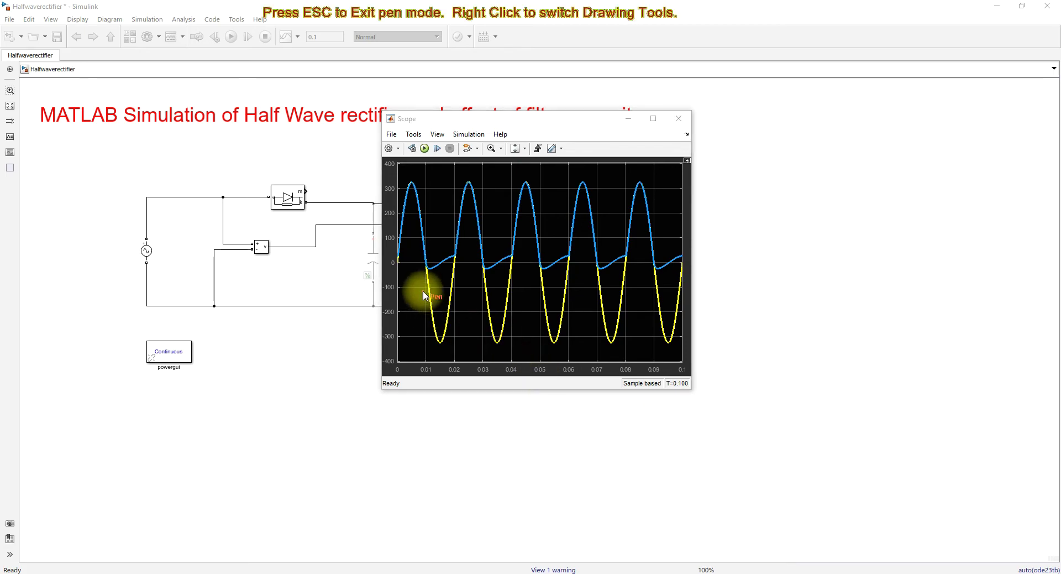
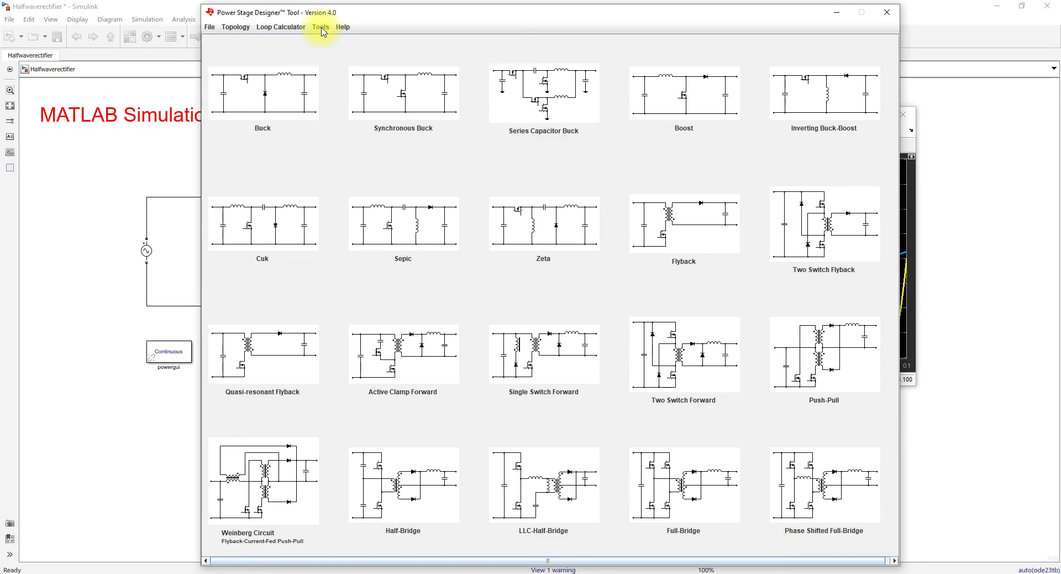
# - Open the Capacitor Calculator in Power Stage Designer, close the duplicate calculator window and show the bulk capacitor calculation for AC/DC supplies
pyautogui.click(321, 28)
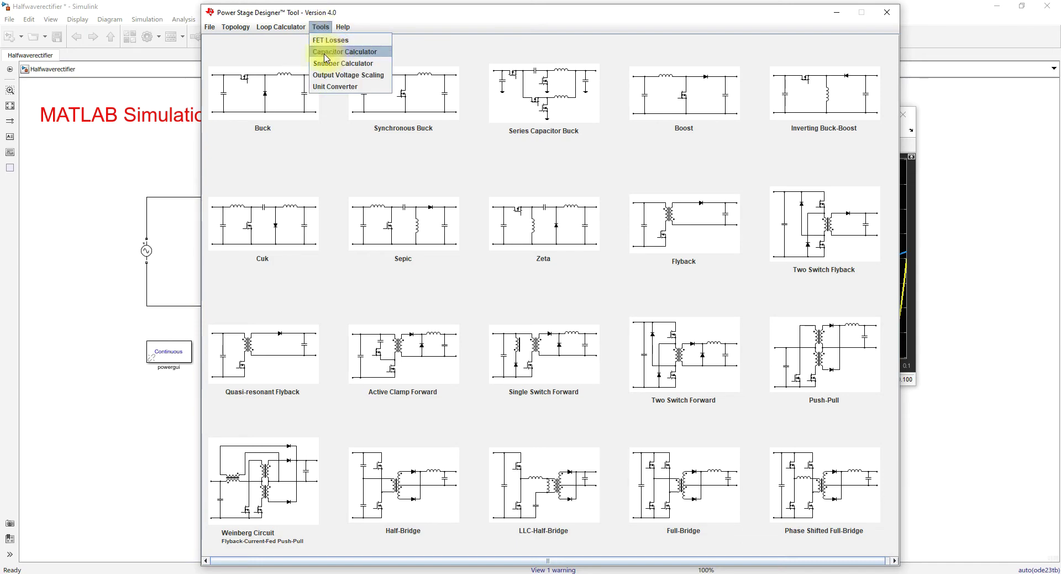
pyautogui.click(325, 52)
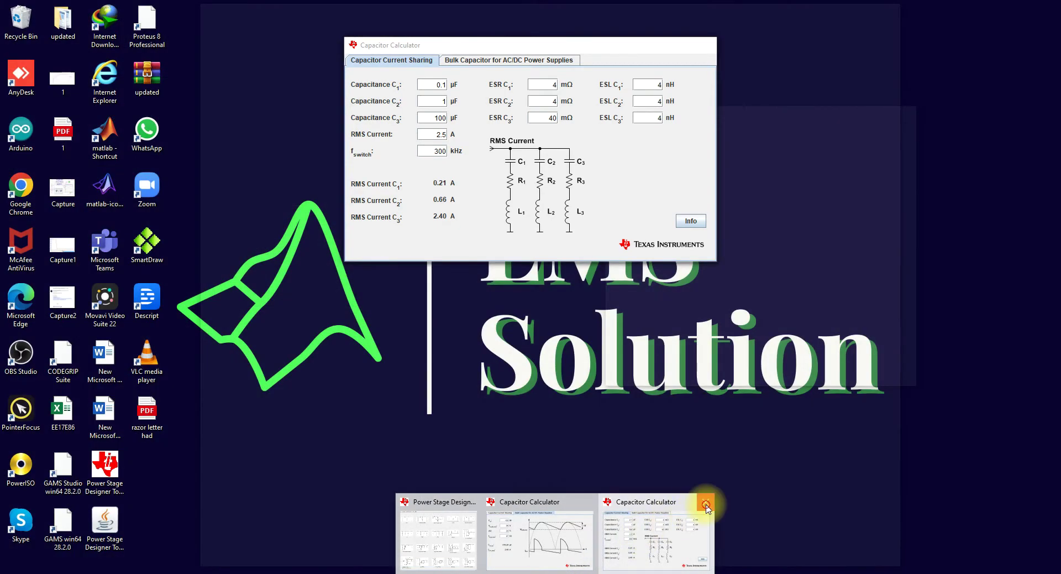
pyautogui.click(706, 504)
pyautogui.click(611, 525)
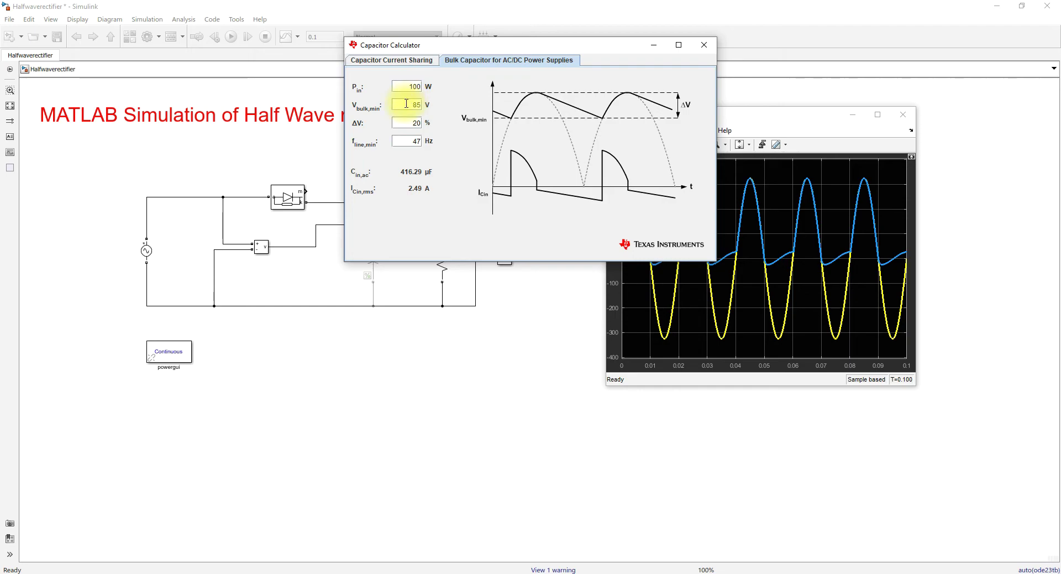
# - Set the minimum bulk voltage to 228 V in the bulk capacitor calculation and select the ΔV value
pyautogui.moveTo(409, 87)
pyautogui.mouseDown()
pyautogui.moveTo(431, 88)
pyautogui.moveTo(412, 105)
pyautogui.mouseUp()
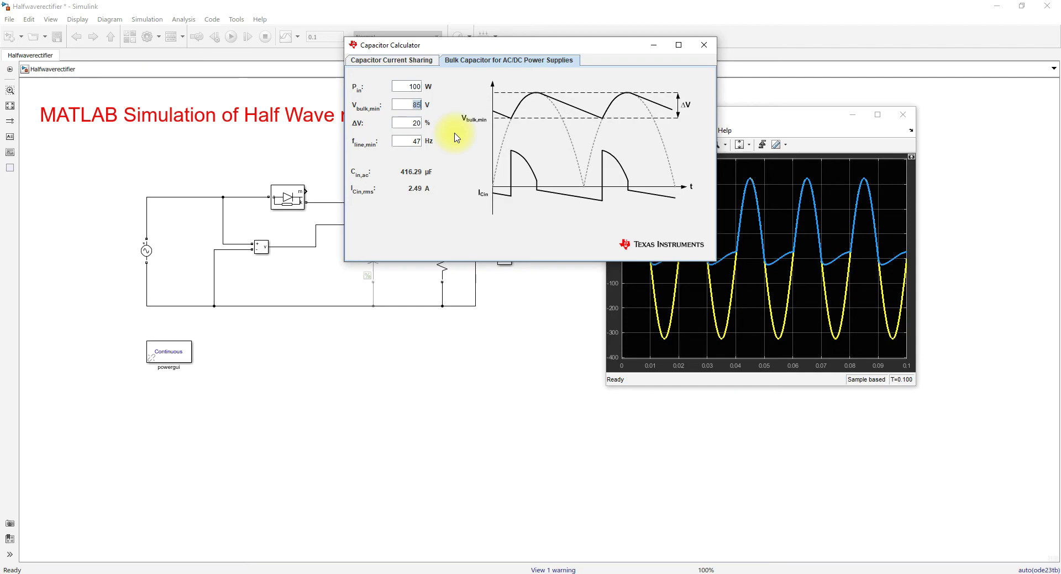
pyautogui.write('22')
pyautogui.moveTo(406, 124); pyautogui.dragTo(430, 128)
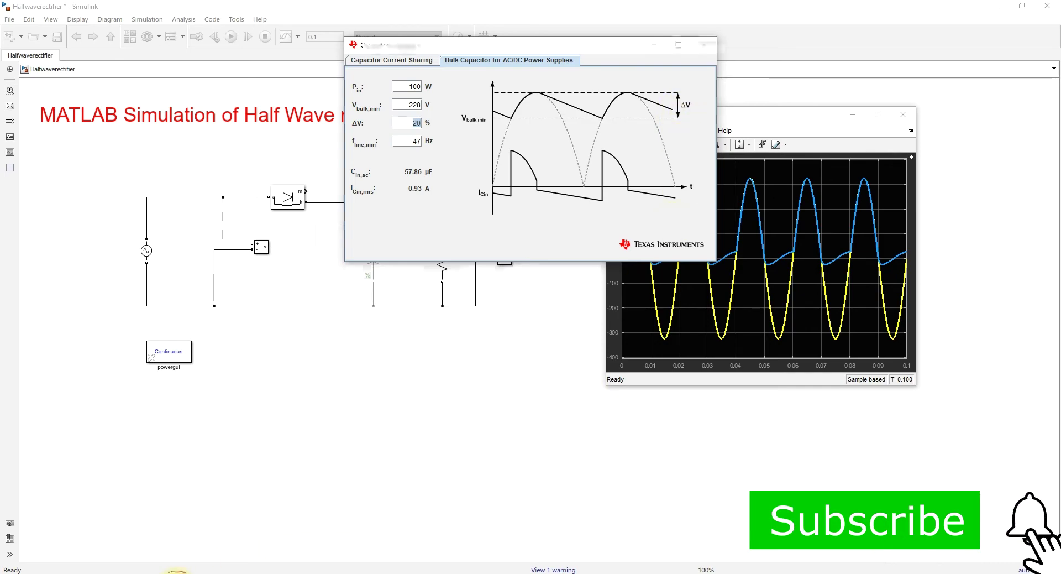
# - Open the Windows Calculator and divide 20 by 325 to work out the ripple fraction
pyautogui.click(174, 571)
pyautogui.write('ca')
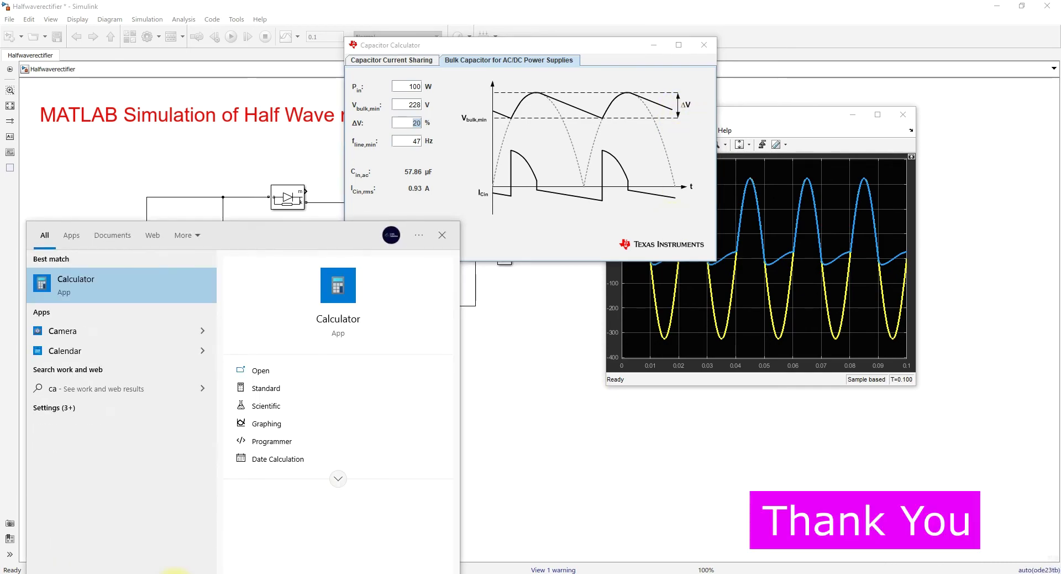
pyautogui.press('Escape')
pyautogui.moveTo(629, 165); pyautogui.dragTo(300, 194)
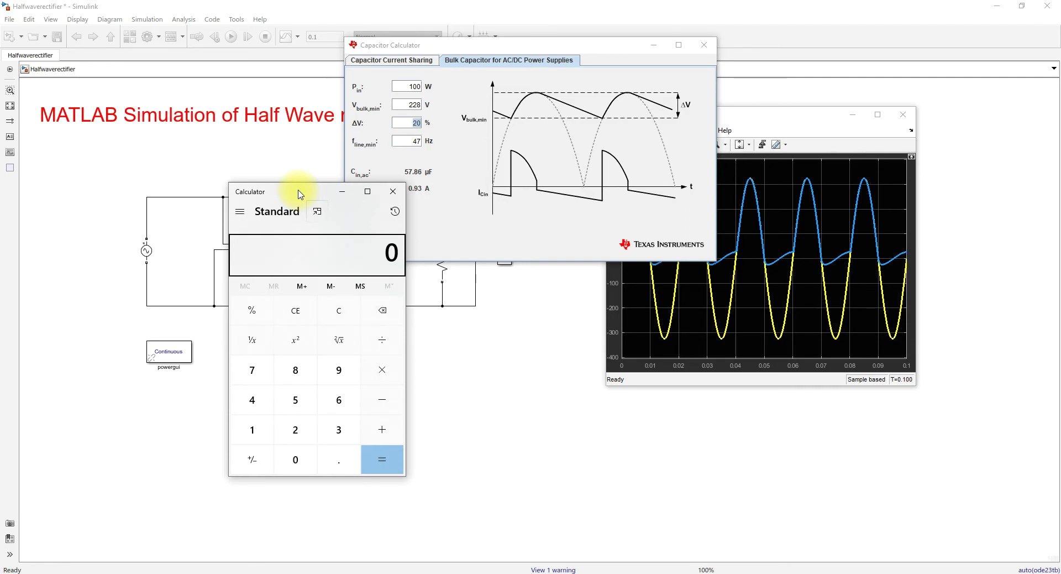
pyautogui.write('20')
pyautogui.press('/')
pyautogui.write('325')
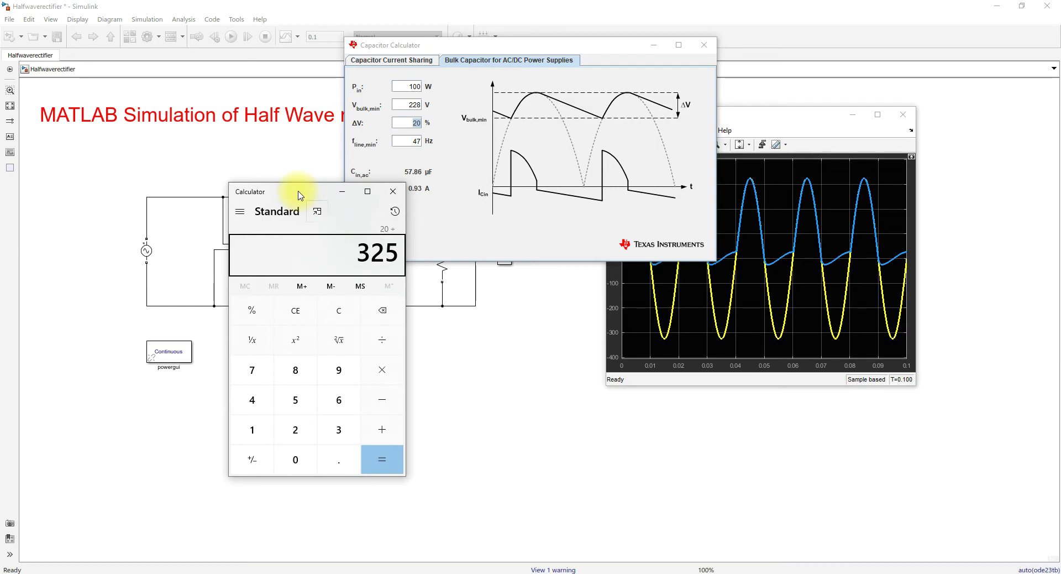
pyautogui.press('Return')
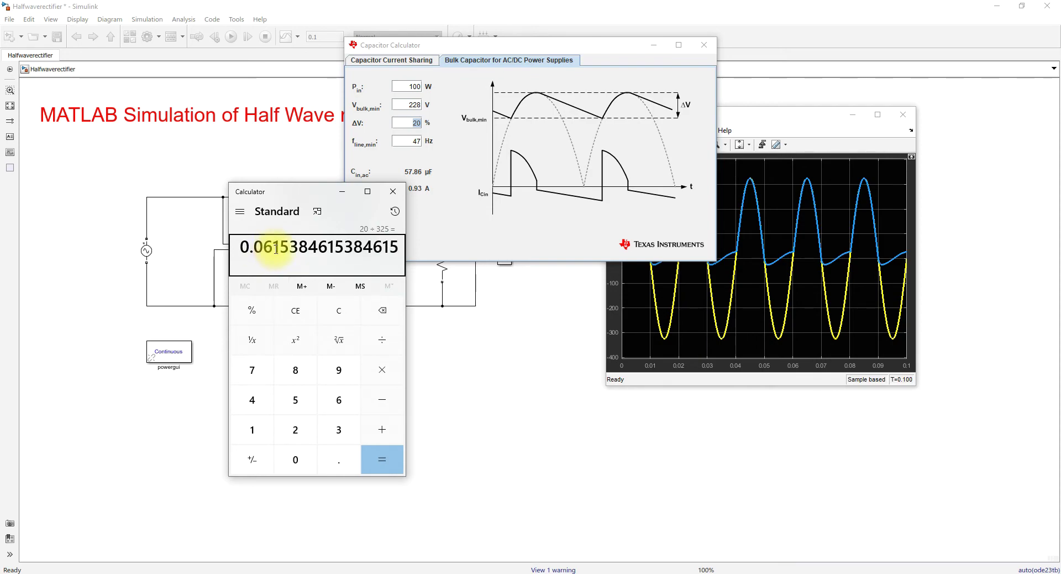
# - Set ΔV to 6.15 % and the minimum line frequency to 49 Hz in the Capacitor Calculator
pyautogui.click(418, 122)
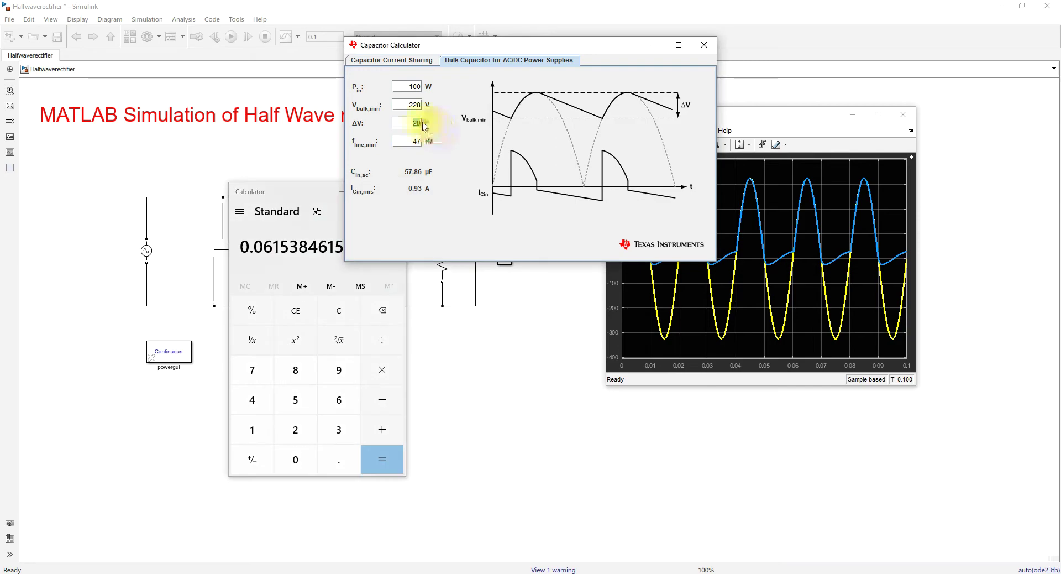
pyautogui.doubleClick(418, 123)
pyautogui.write('6.15')
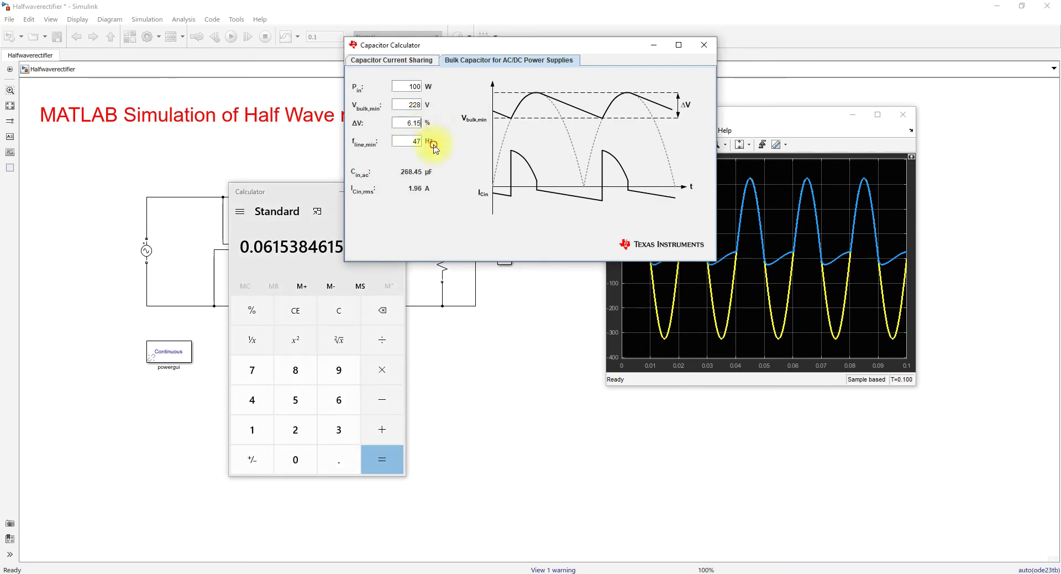
pyautogui.doubleClick(415, 141)
pyautogui.write('49')
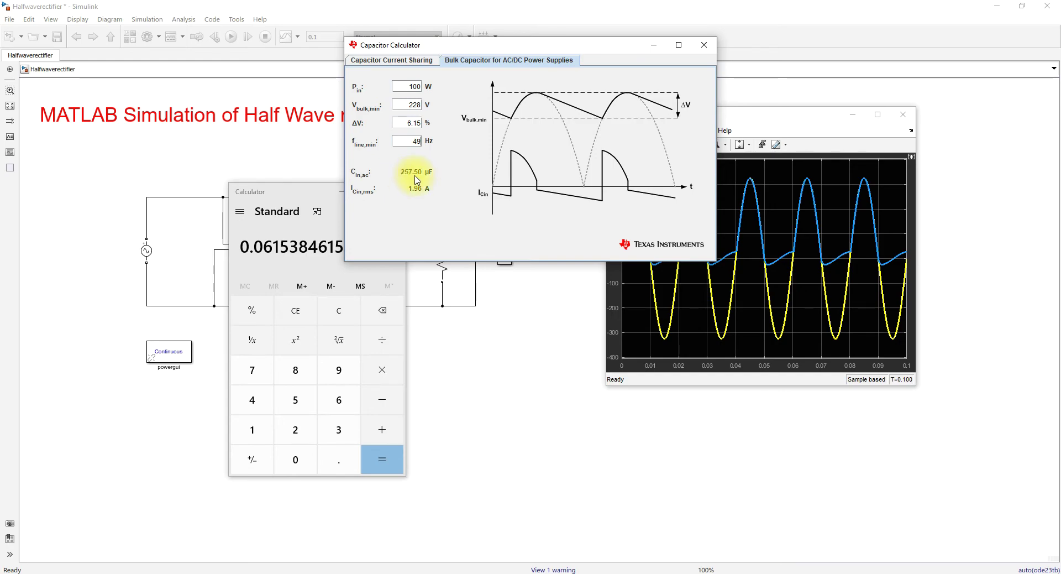
# - Set the capacitance of the commented-out Series RLC Branch block to 257.5e-6 F, matching the Capacitor Calculator's Cin,ac result
pyautogui.click(433, 343)
pyautogui.click(378, 260)
pyautogui.doubleClick(379, 259)
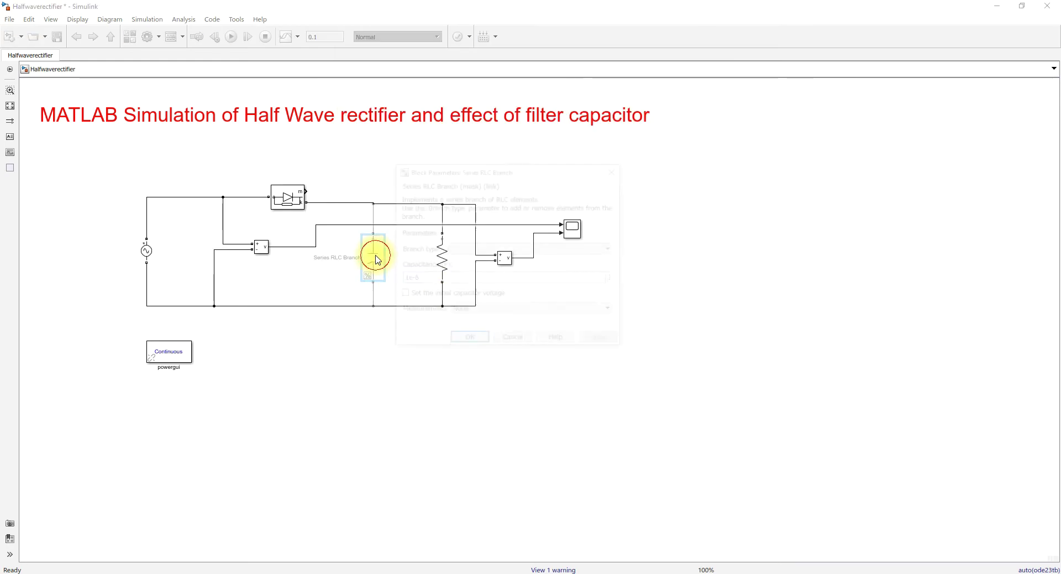
pyautogui.click(444, 278)
pyautogui.doubleClick(444, 279)
pyautogui.click(444, 280)
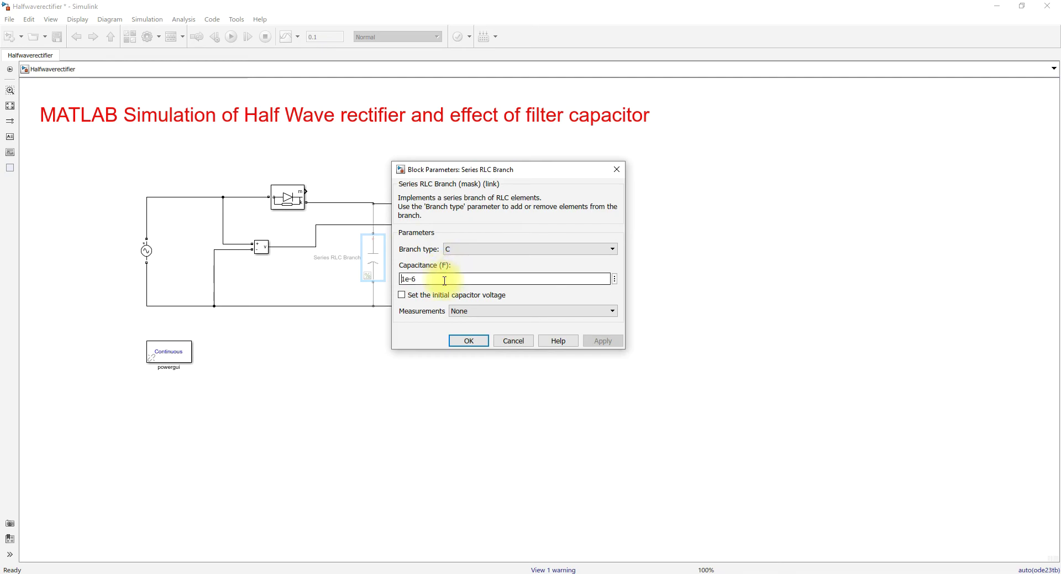
pyautogui.write('257.')
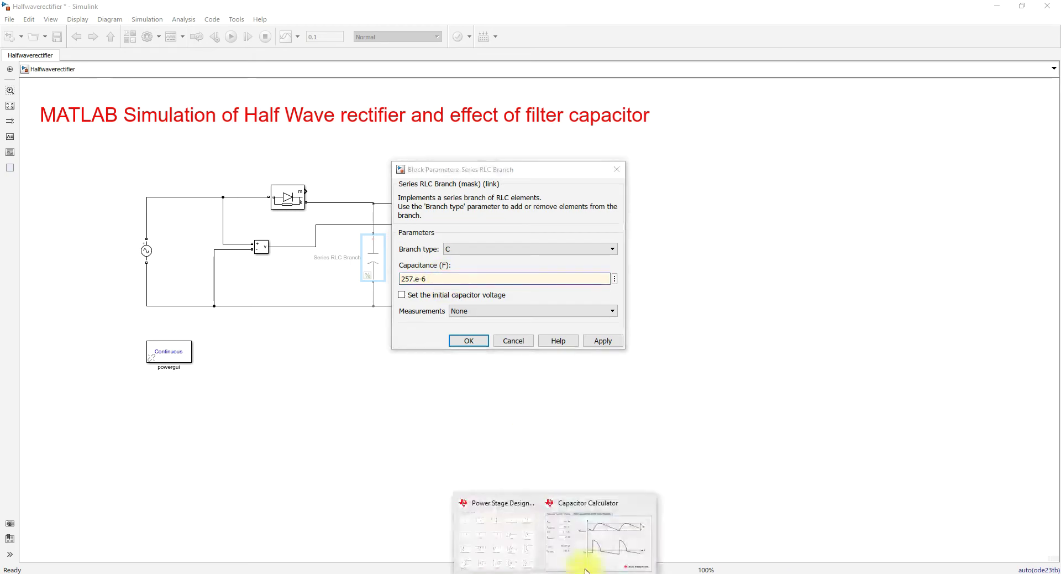
pyautogui.click(603, 557)
pyautogui.click(434, 330)
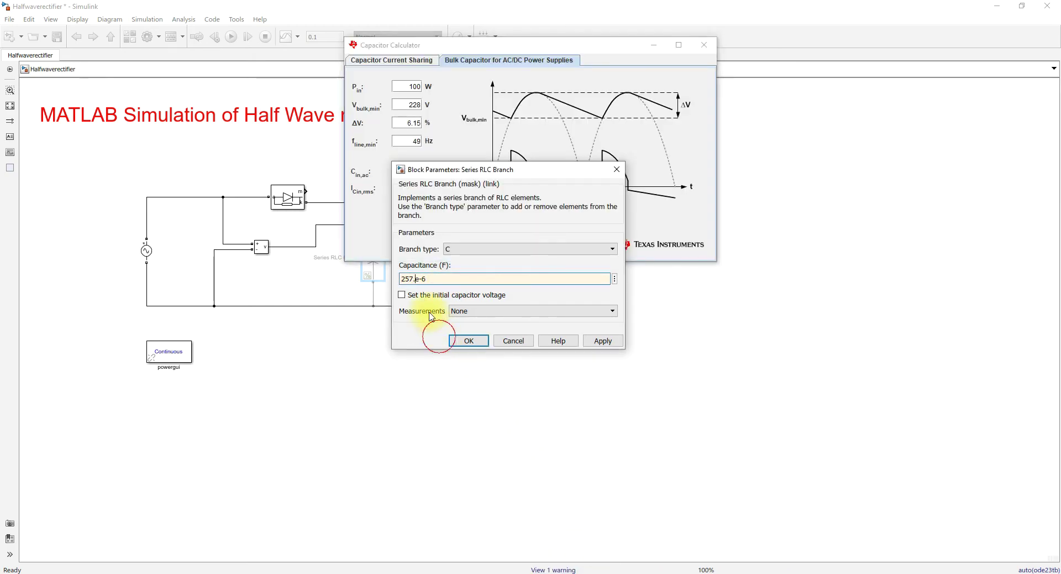
pyautogui.write('5')
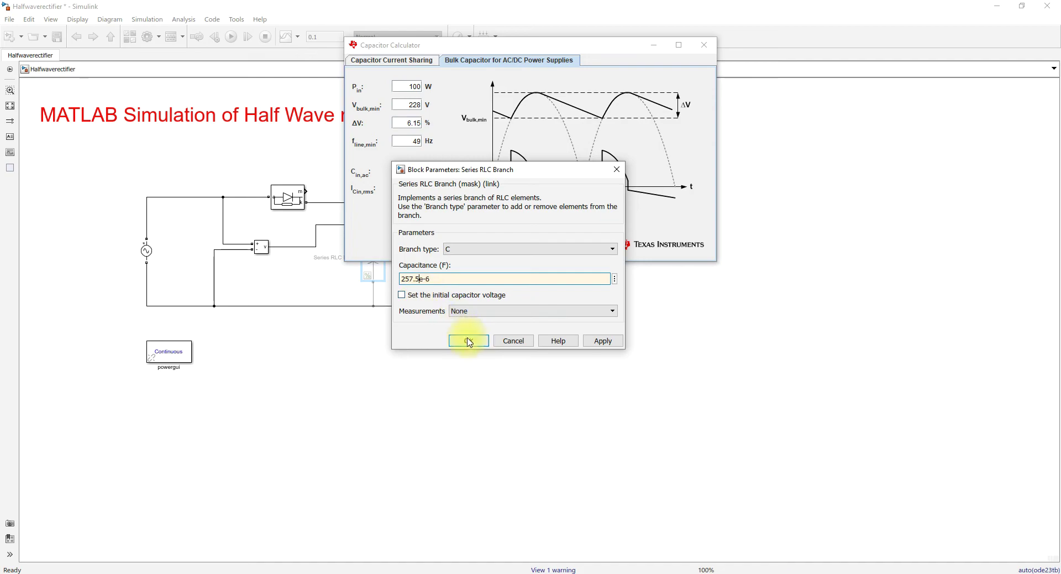
pyautogui.moveTo(501, 173); pyautogui.dragTo(501, 219)
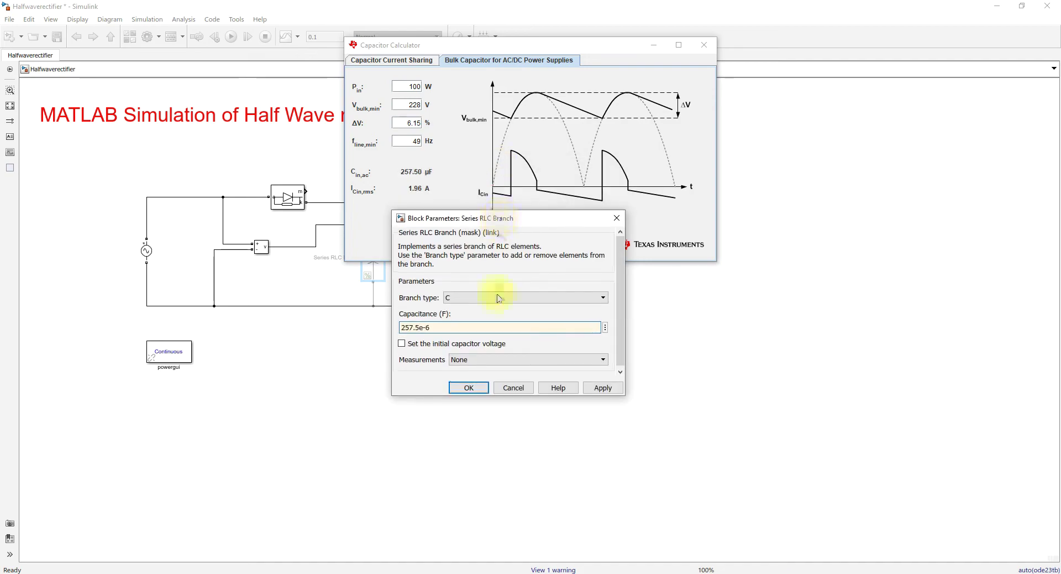
pyautogui.click(470, 384)
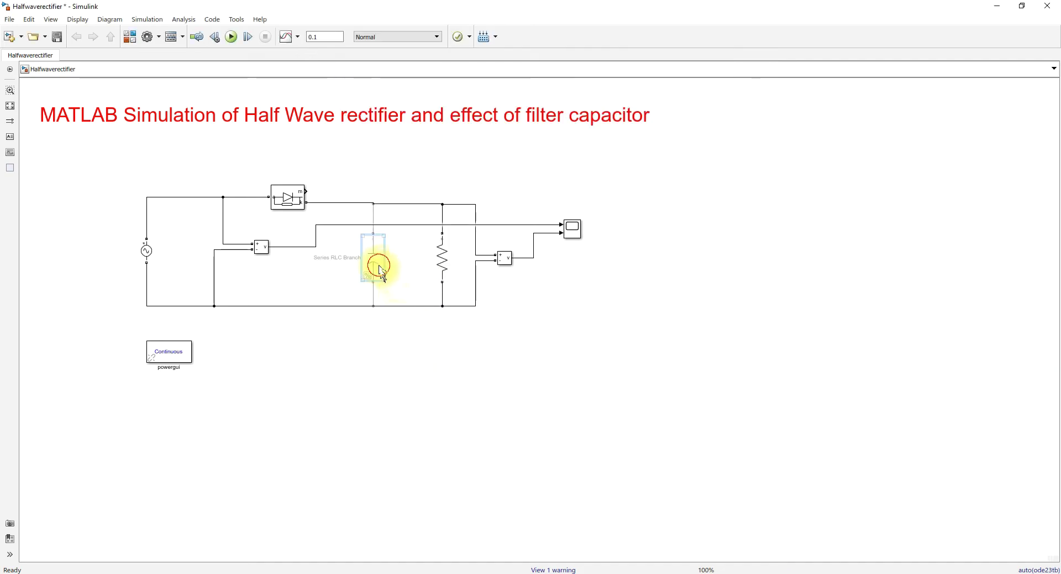
# - Uncomment the filter capacitor block so it is included in the rectifier circuit
pyautogui.rightClick(377, 273)
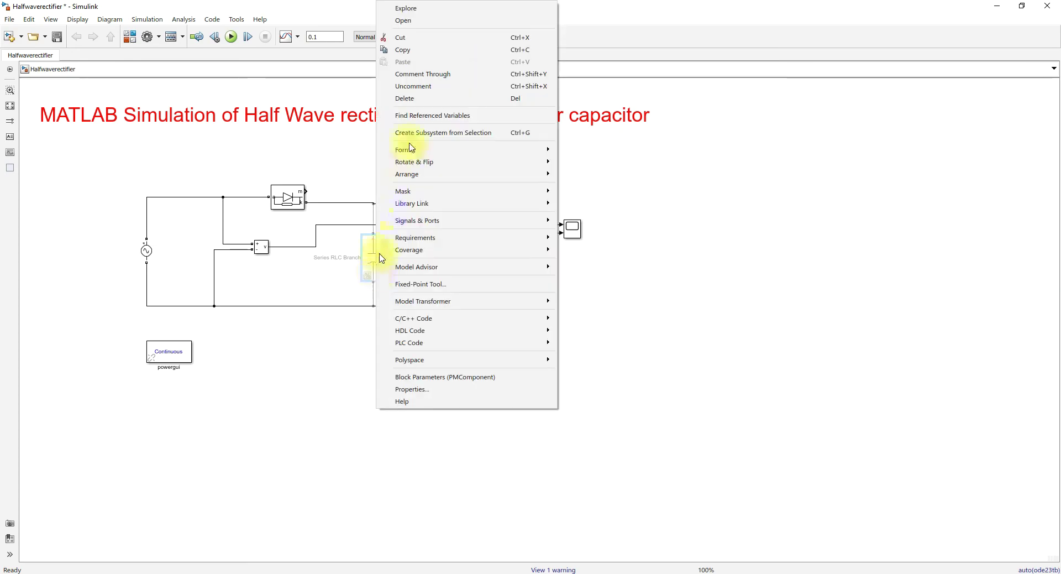
pyautogui.click(434, 85)
pyautogui.click(497, 360)
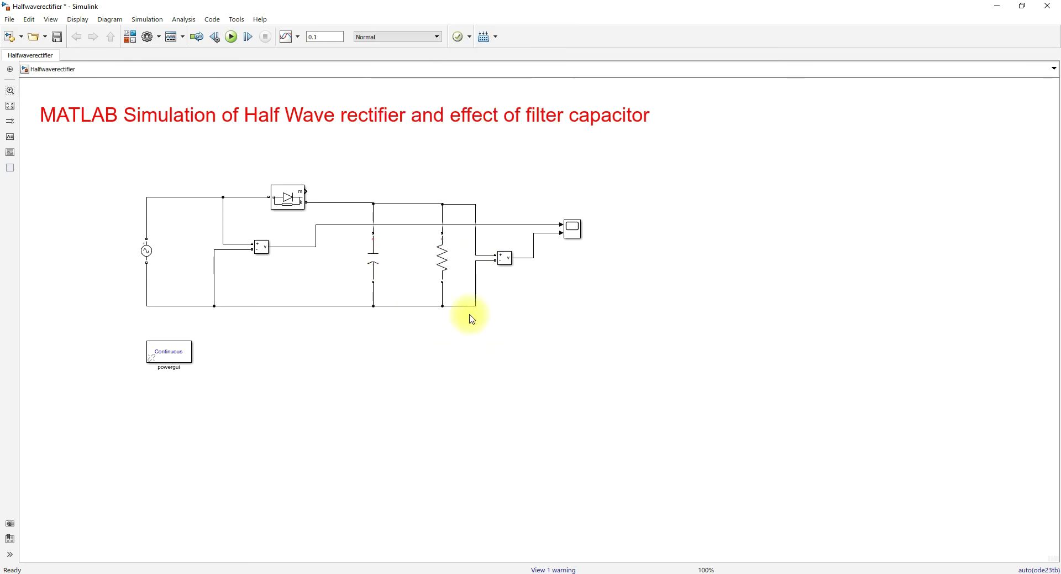
# - Open the Scope, place its window over the middle of the model and run the simulation
pyautogui.doubleClick(572, 229)
pyautogui.moveTo(658, 114); pyautogui.dragTo(374, 102)
pyautogui.click(365, 132)
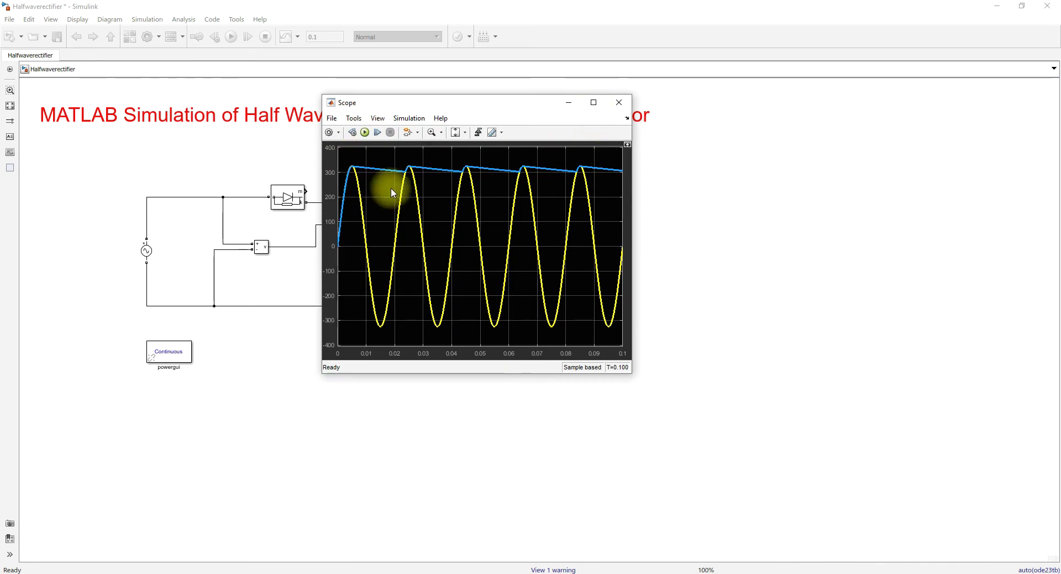
# - Maximize the Scope, enable cursor measurements and move cursor 2 to about 0.044 s, where the output ripple is lowest
pyautogui.click(593, 102)
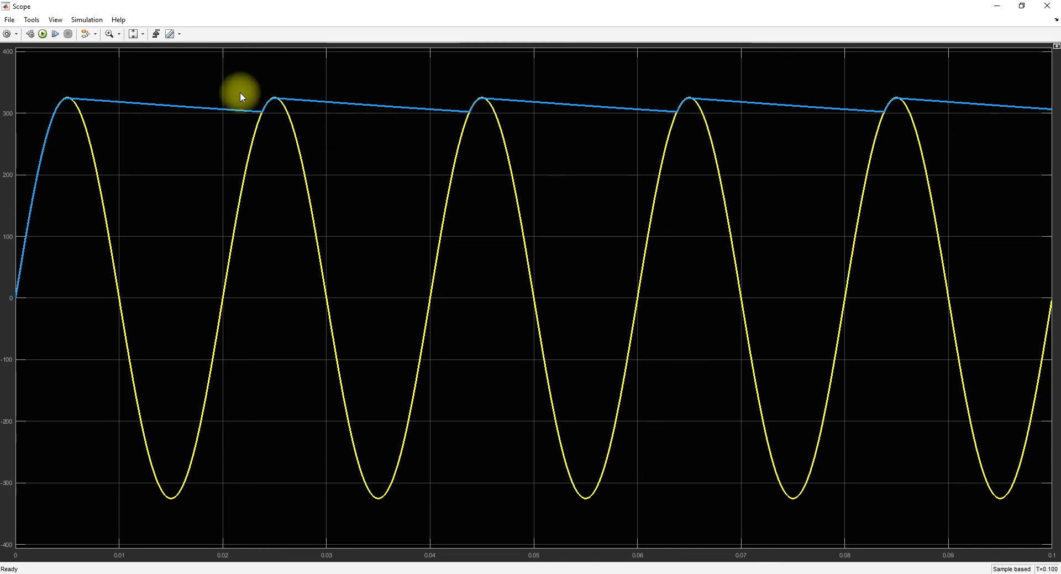
pyautogui.click(171, 35)
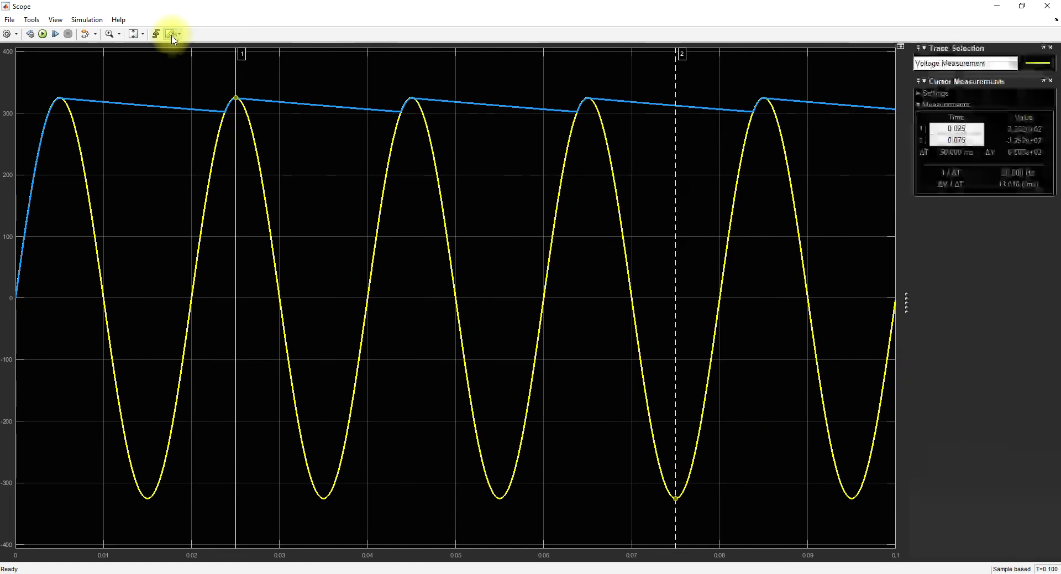
pyautogui.moveTo(681, 54); pyautogui.dragTo(401, 72)
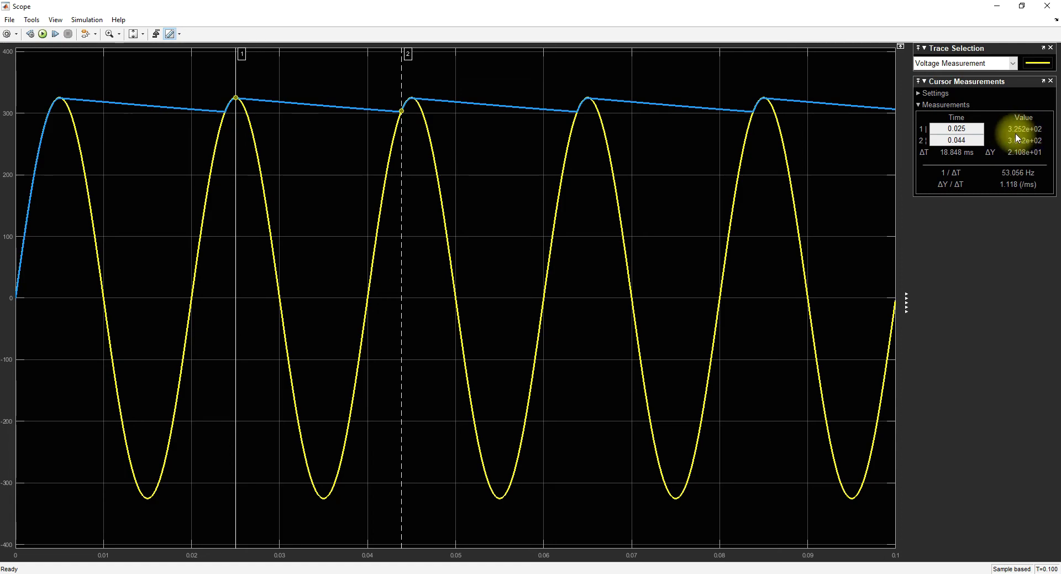
# - Bring up the Windows Calculator and circle the two cursor voltage values in the Scope with the screen pen, ending pen mode when done
pyautogui.moveTo(609, 573)
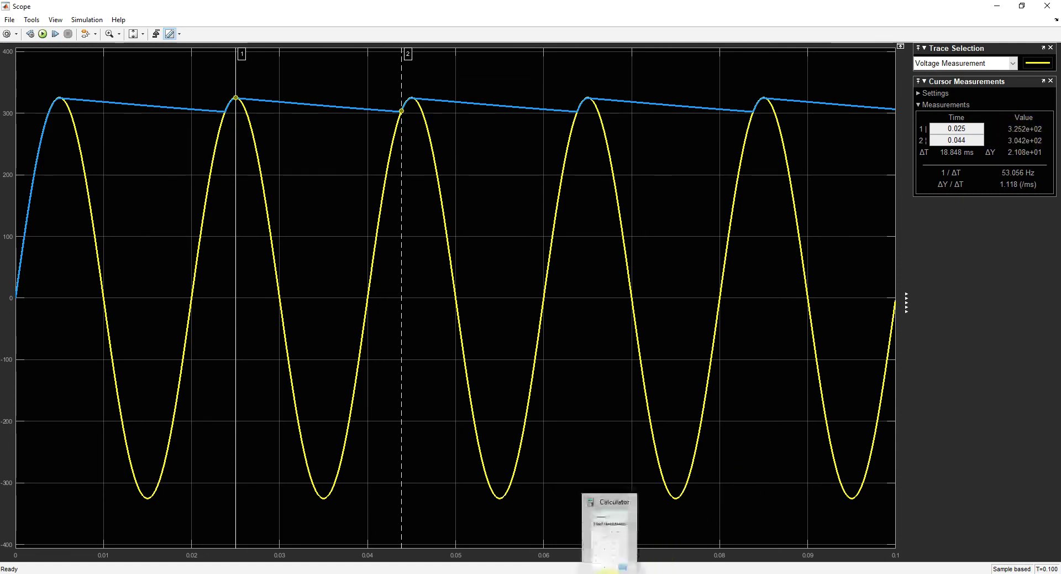
pyautogui.click(609, 547)
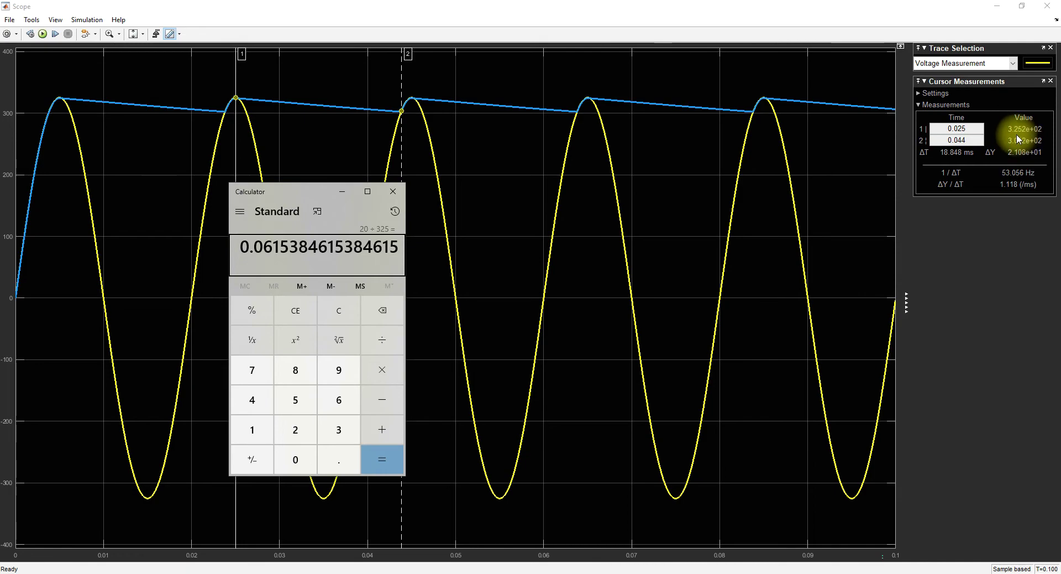
pyautogui.write('325')
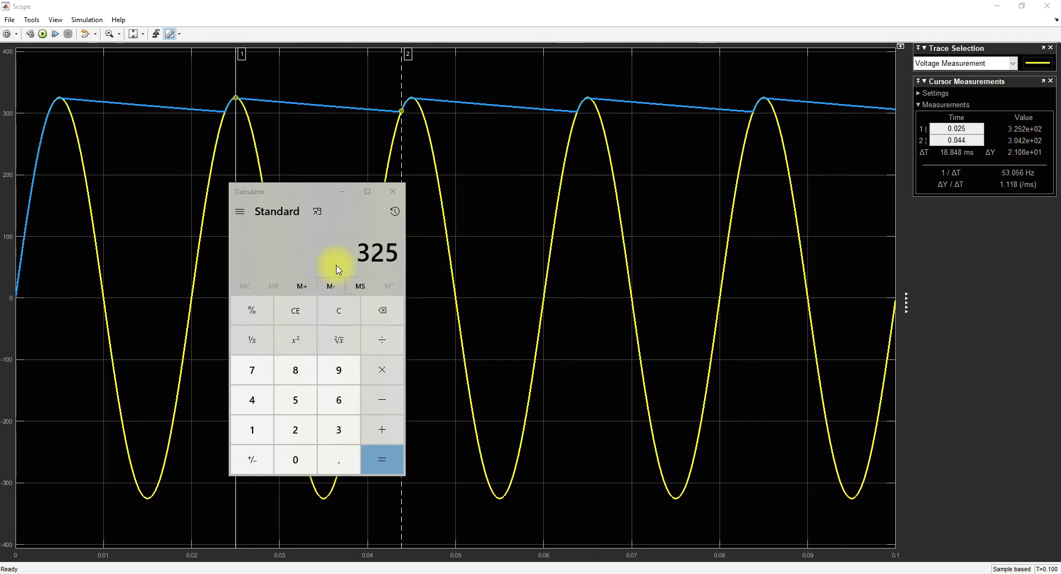
pyautogui.hotkey('ctrl', '1')
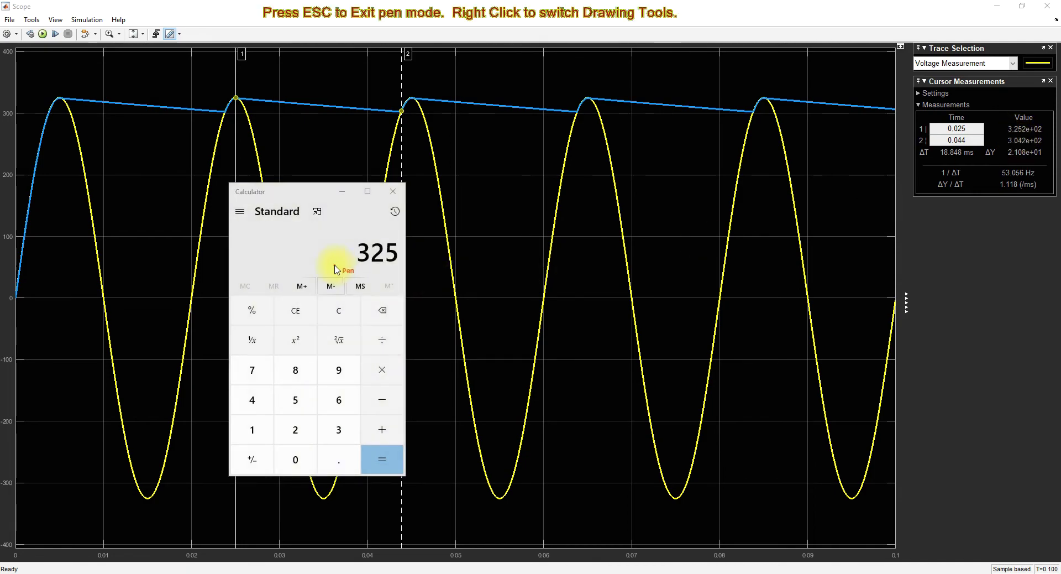
pyautogui.moveTo(1019, 118)
pyautogui.mouseDown()
pyautogui.moveTo(998, 141)
pyautogui.moveTo(1044, 157)
pyautogui.moveTo(1060, 137)
pyautogui.moveTo(1025, 117)
pyautogui.mouseUp()
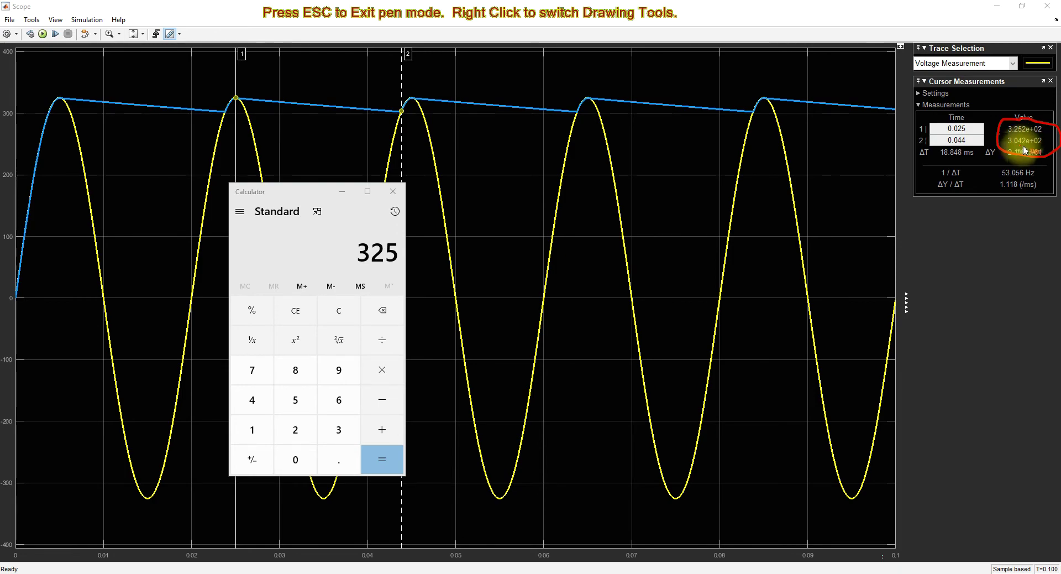
pyautogui.press('Escape')
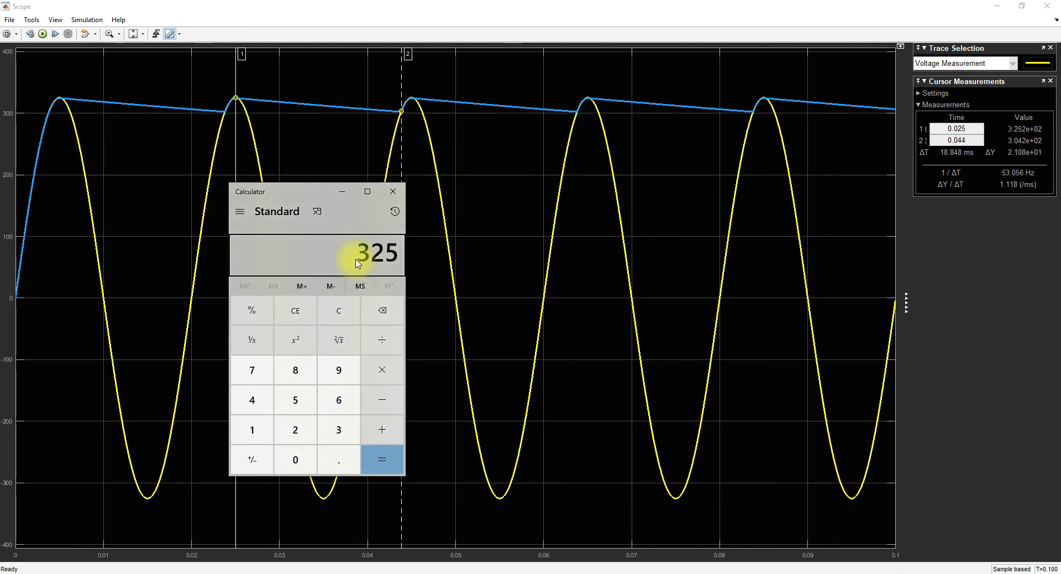
# - Subtract 304.2 from 325.2 in the Windows Calculator to work out the ripple voltage, and select the result
pyautogui.write('3')
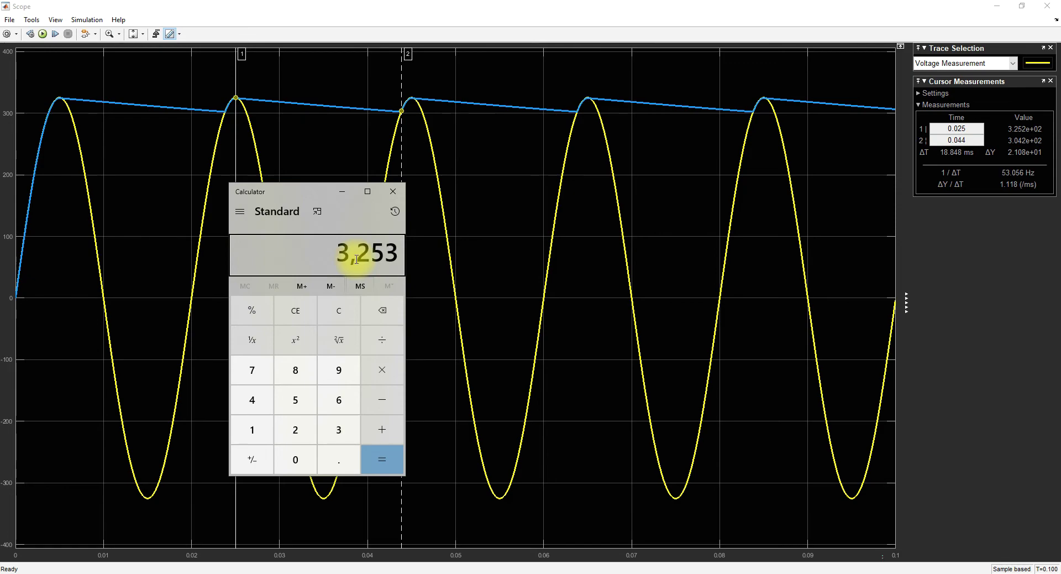
pyautogui.press('BackSpace')
pyautogui.press('BackSpace')
pyautogui.press('BackSpace')
pyautogui.press('BackSpace')
pyautogui.write('325.')
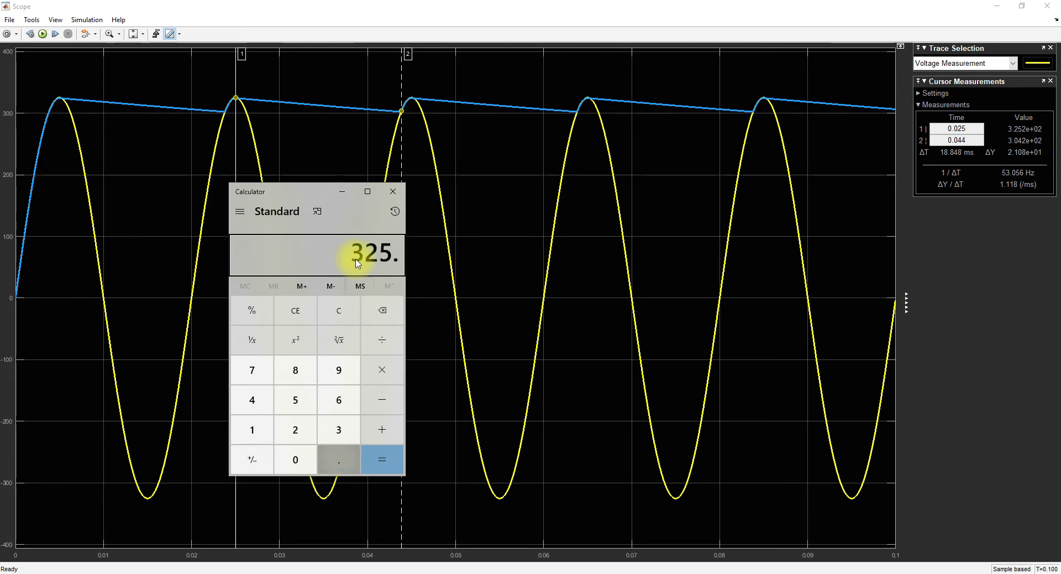
pyautogui.write('2')
pyautogui.press('-')
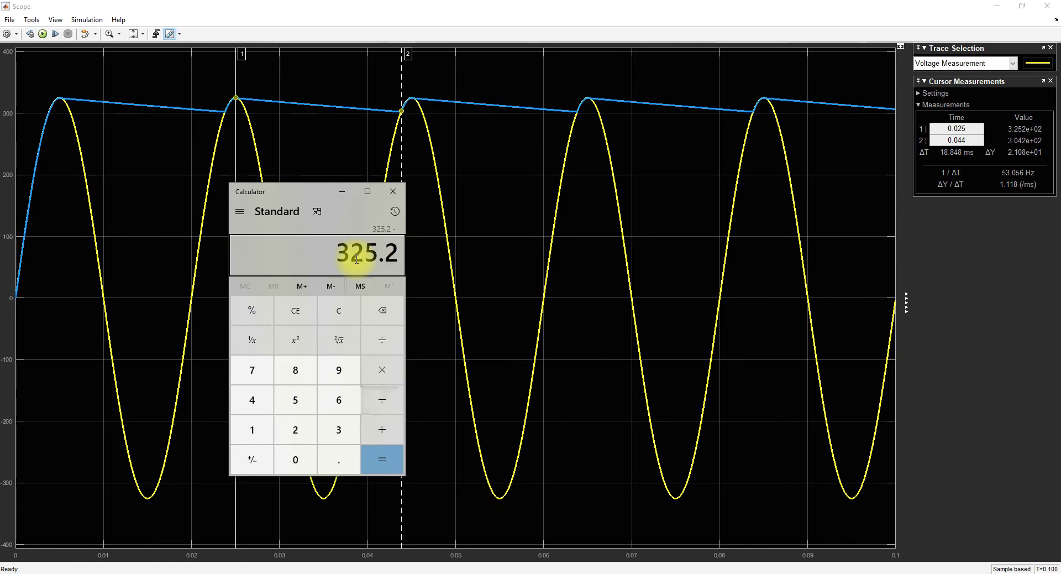
pyautogui.write('304')
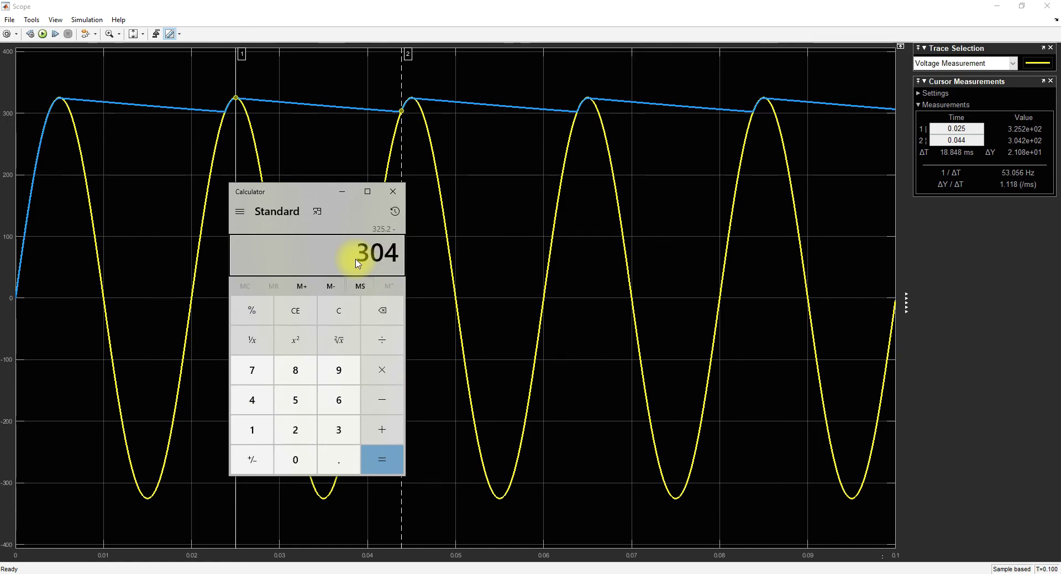
pyautogui.write('.2')
pyautogui.press('Return')
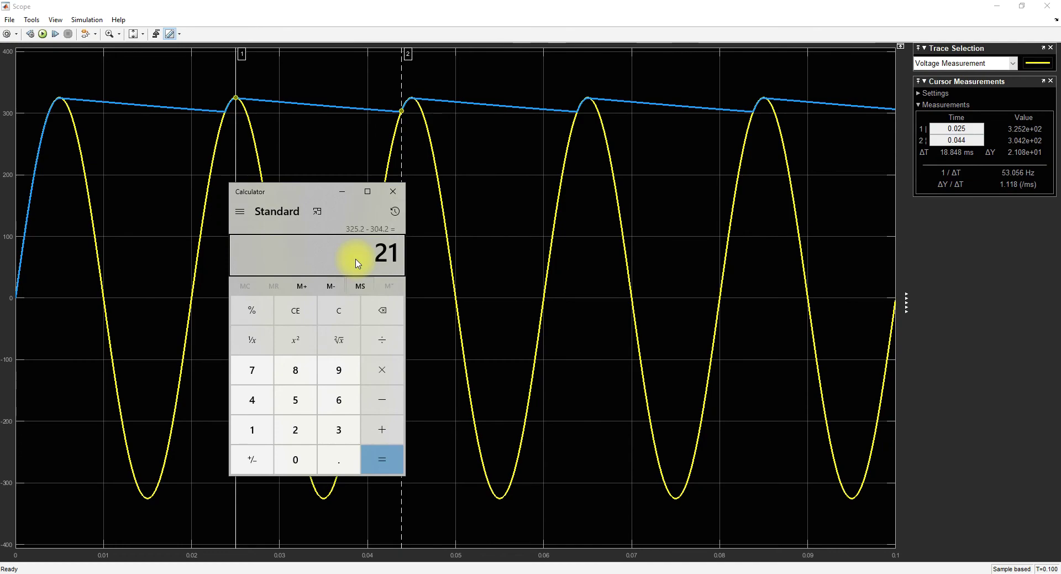
pyautogui.doubleClick(395, 256)
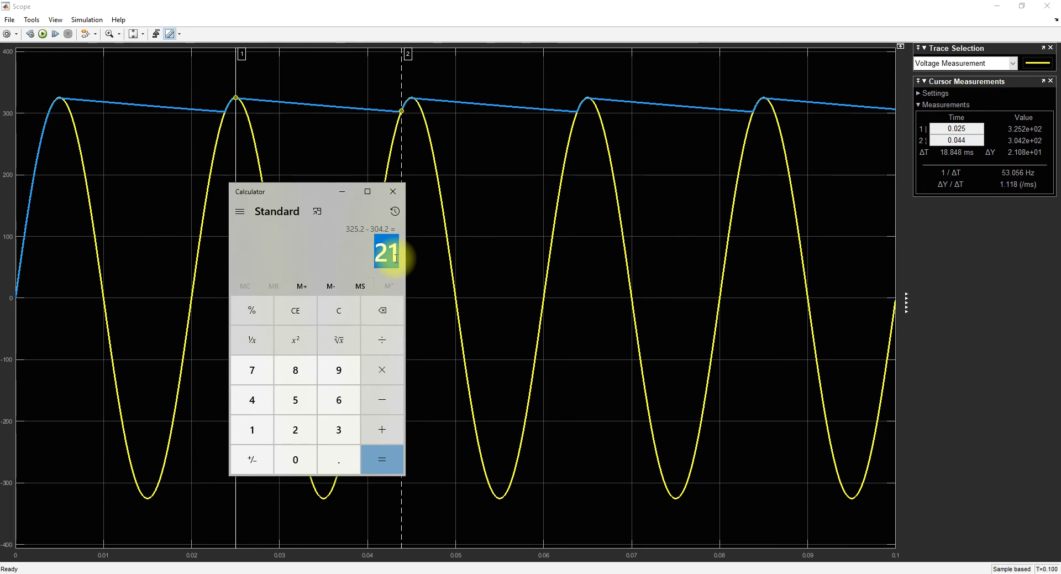
# - Bring the Capacitor Calculator to the front and move the Windows Calculator beside it for comparison
pyautogui.click(553, 572)
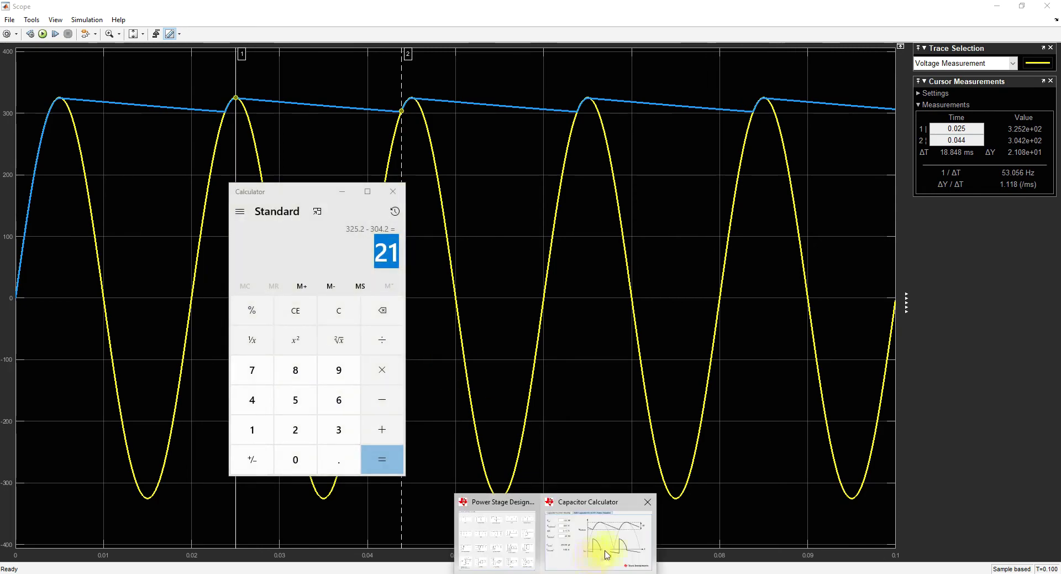
pyautogui.click(607, 555)
pyautogui.click(316, 192)
pyautogui.moveTo(316, 191); pyautogui.dragTo(255, 72)
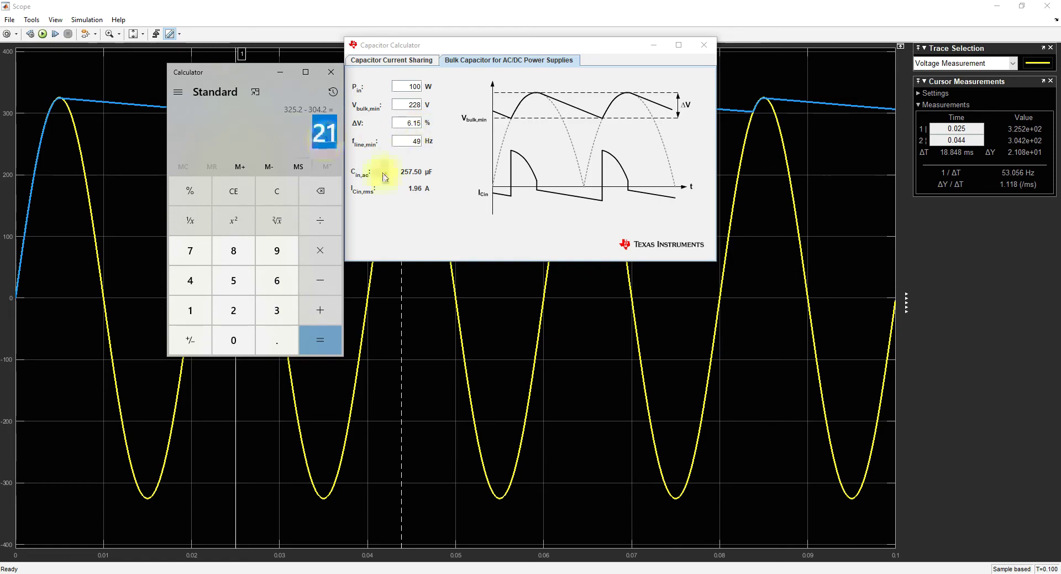
# - Divide 21 by 325 in the Windows Calculator to work out the simulated ripple fraction
pyautogui.click(608, 572)
pyautogui.click(608, 573)
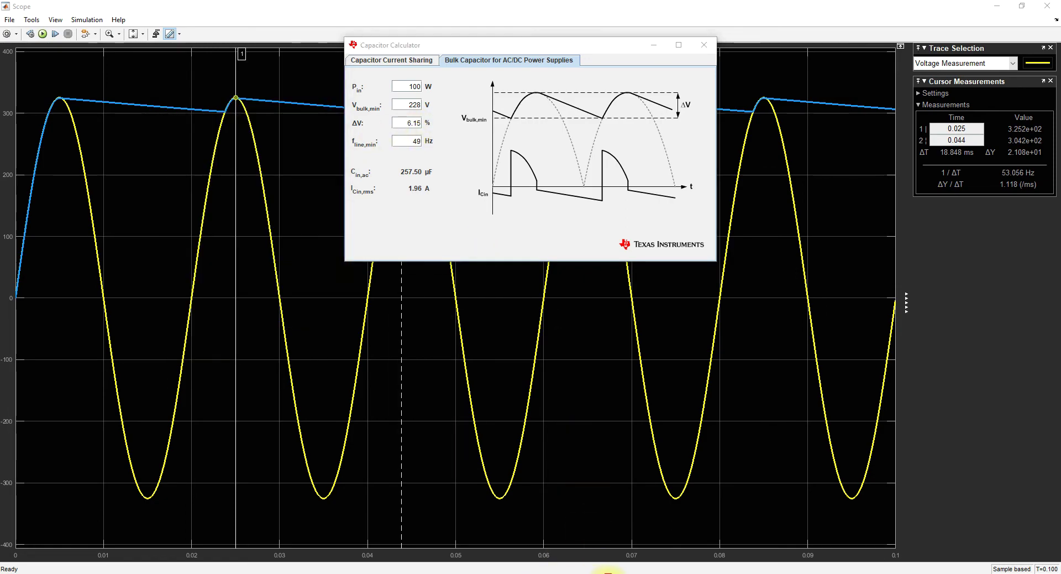
pyautogui.write('21/325')
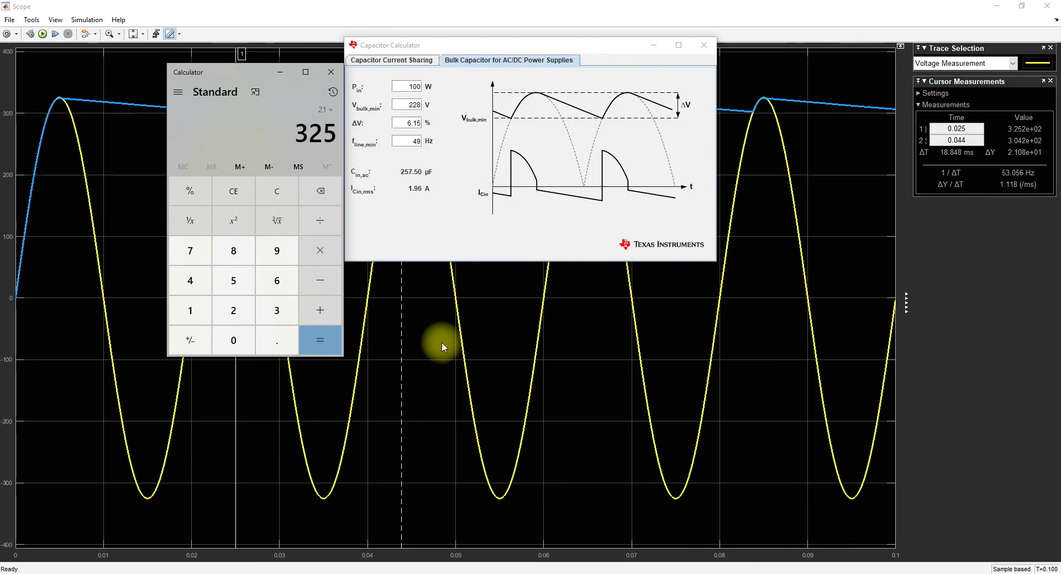
pyautogui.press('Return')
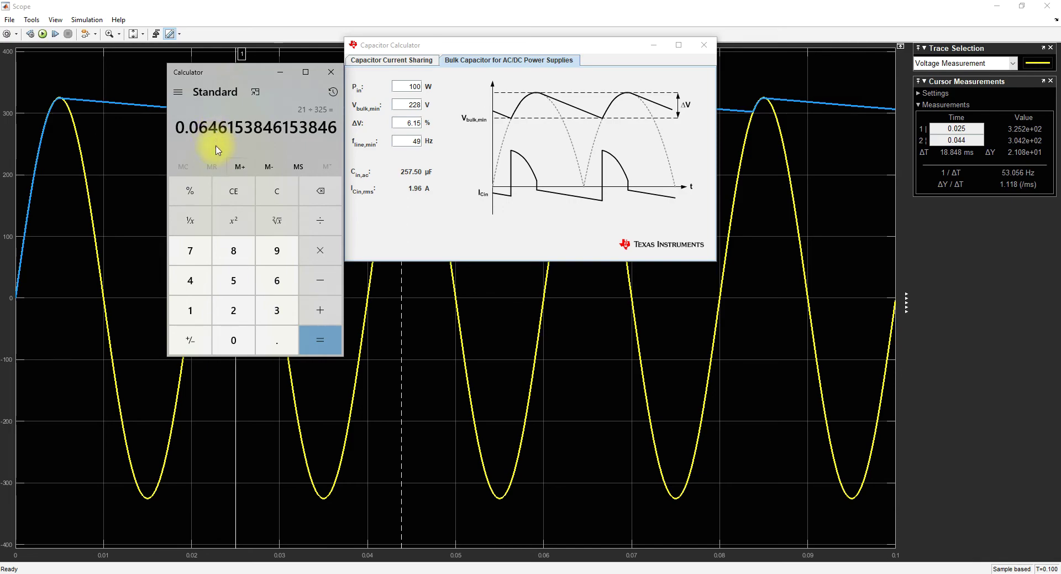
# - Underline the ΔV percentage and the computed ripple fraction with the screen pen to compare them, and erase the marks
pyautogui.press('F12')
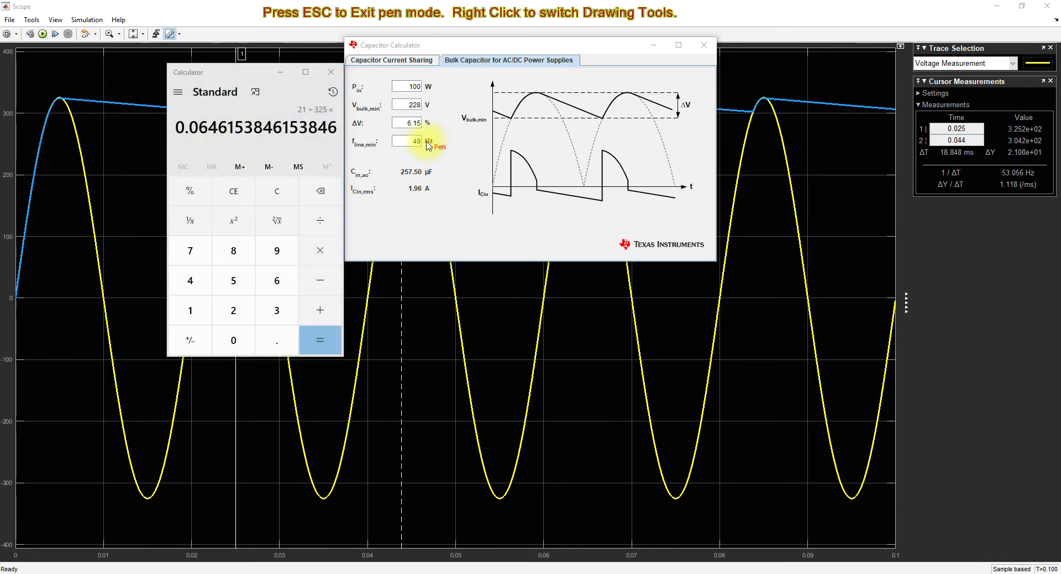
pyautogui.moveTo(404, 130); pyautogui.dragTo(434, 131)
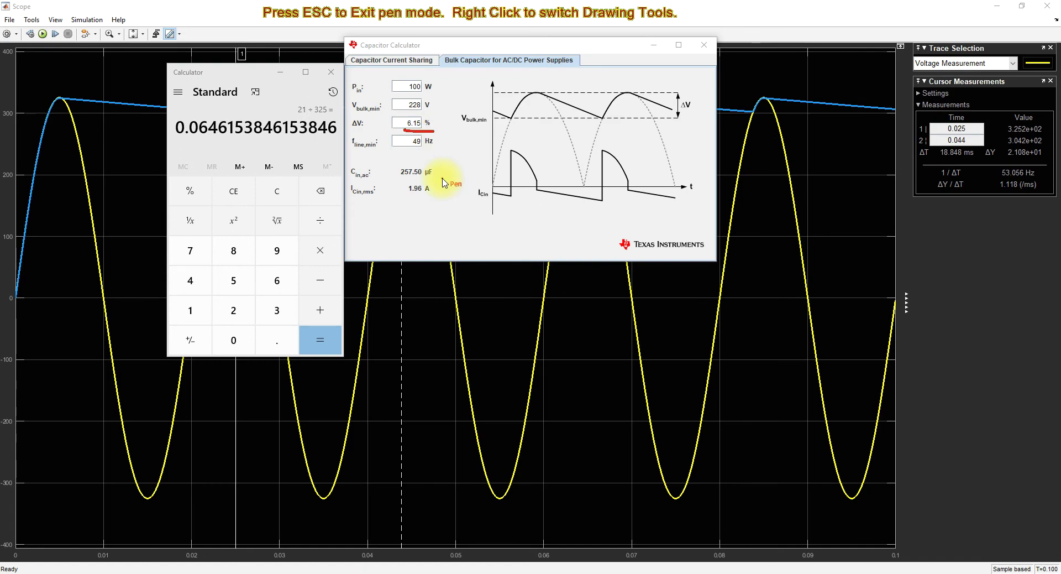
pyautogui.moveTo(197, 137); pyautogui.dragTo(224, 138)
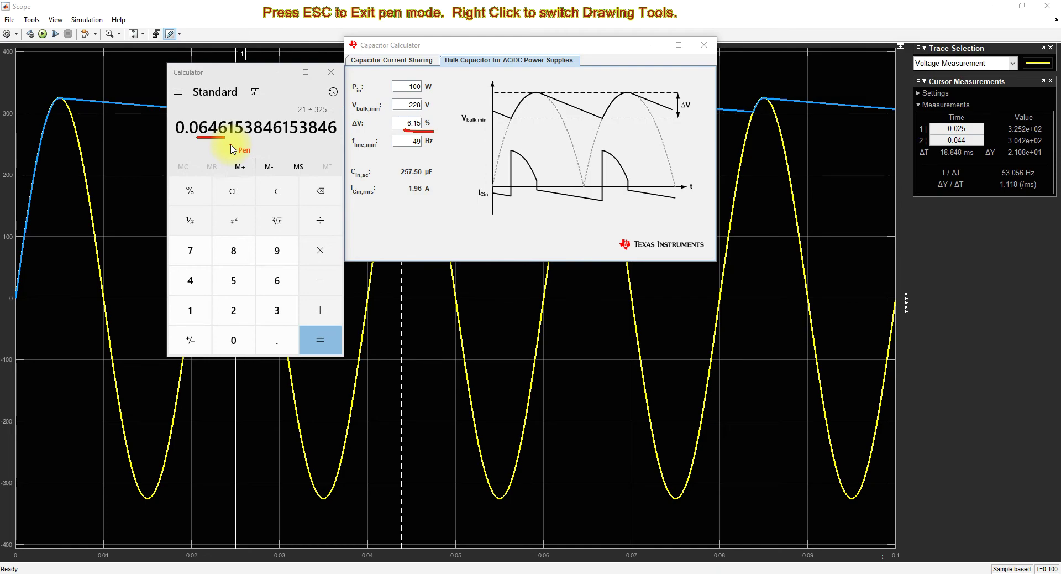
pyautogui.press('e')
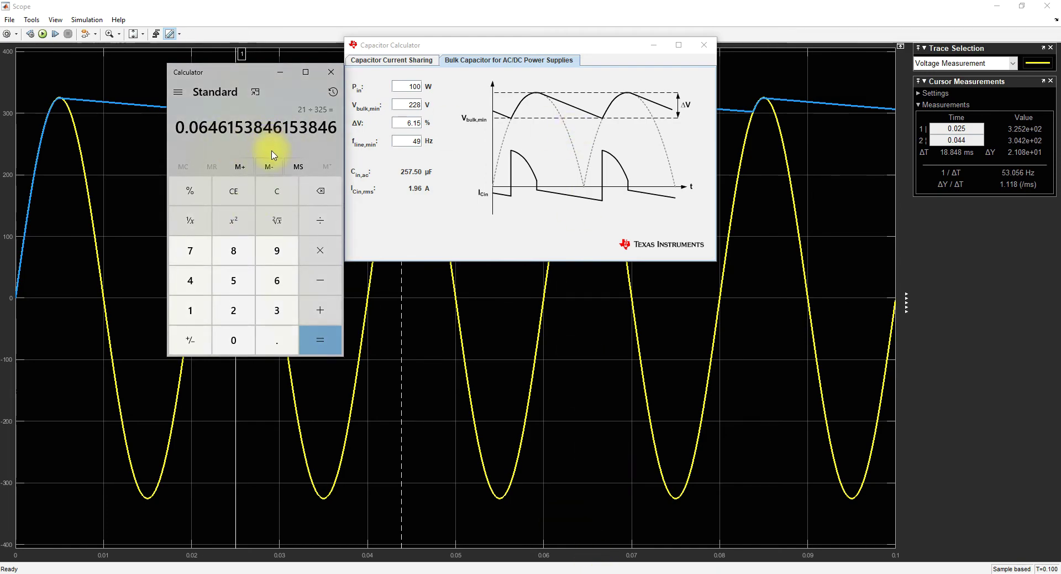
# - Divide 30 by 325 in the Windows Calculator and set ΔV to 9.2 % in the Capacitor Calculator
pyautogui.write('30')
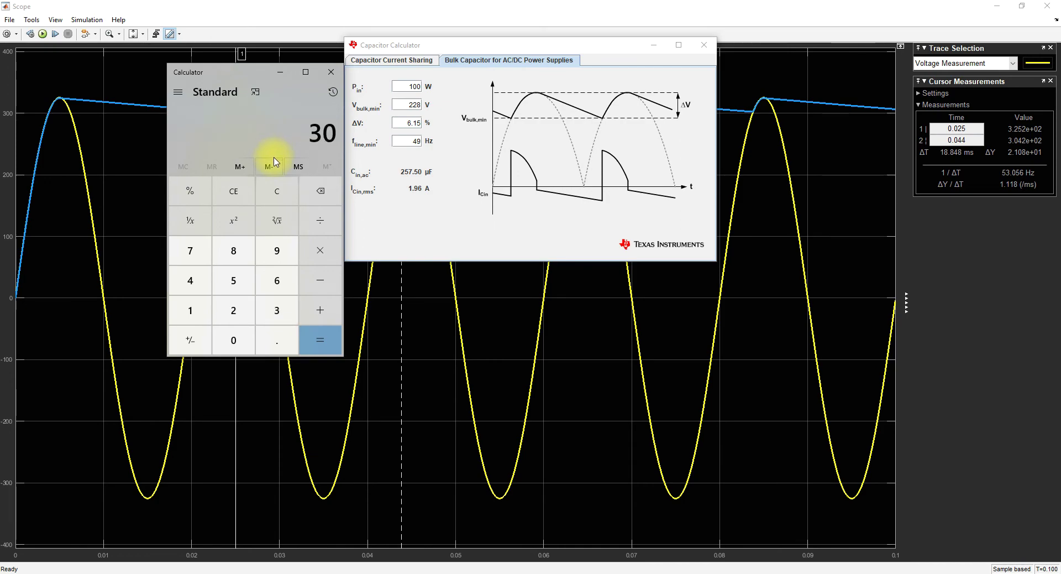
pyautogui.write(' ÷ 325')
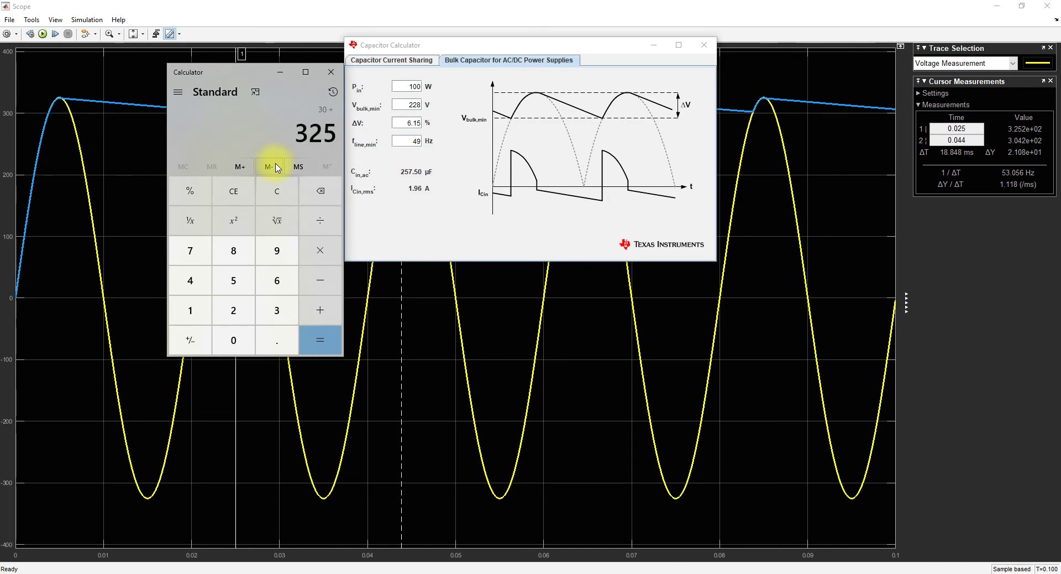
pyautogui.press('Return')
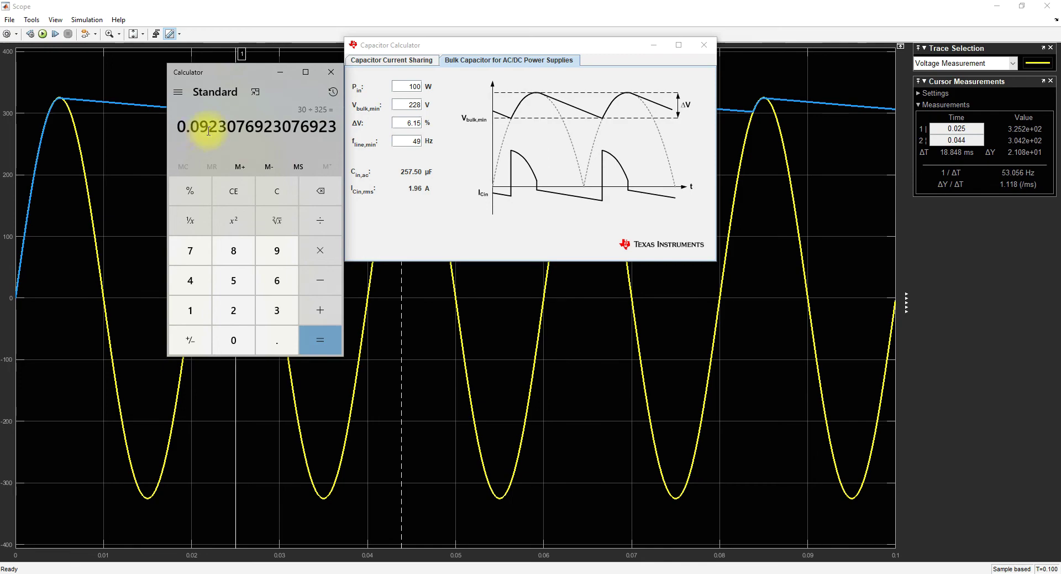
pyautogui.doubleClick(426, 124)
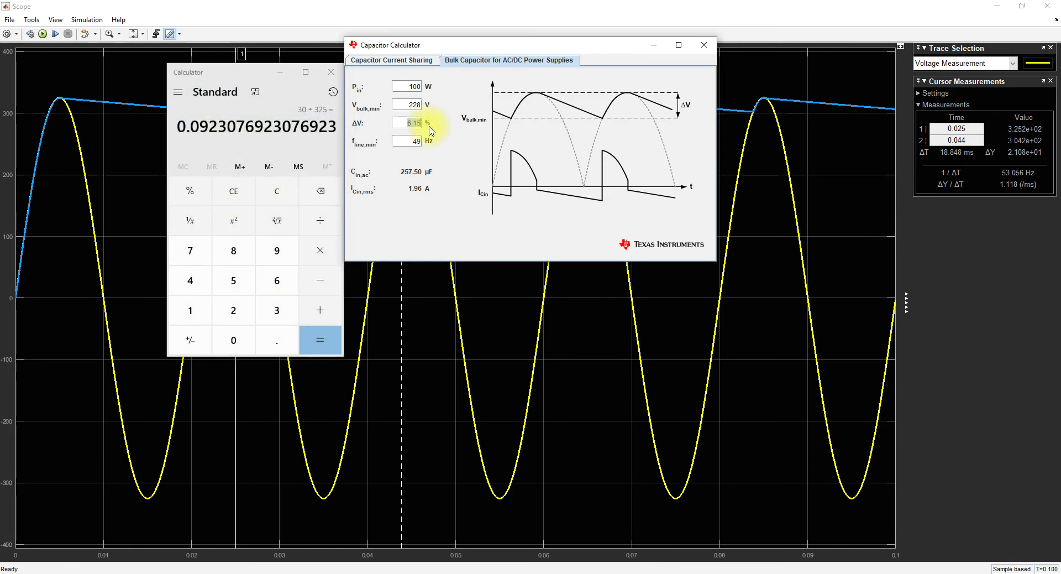
pyautogui.write('9.2')
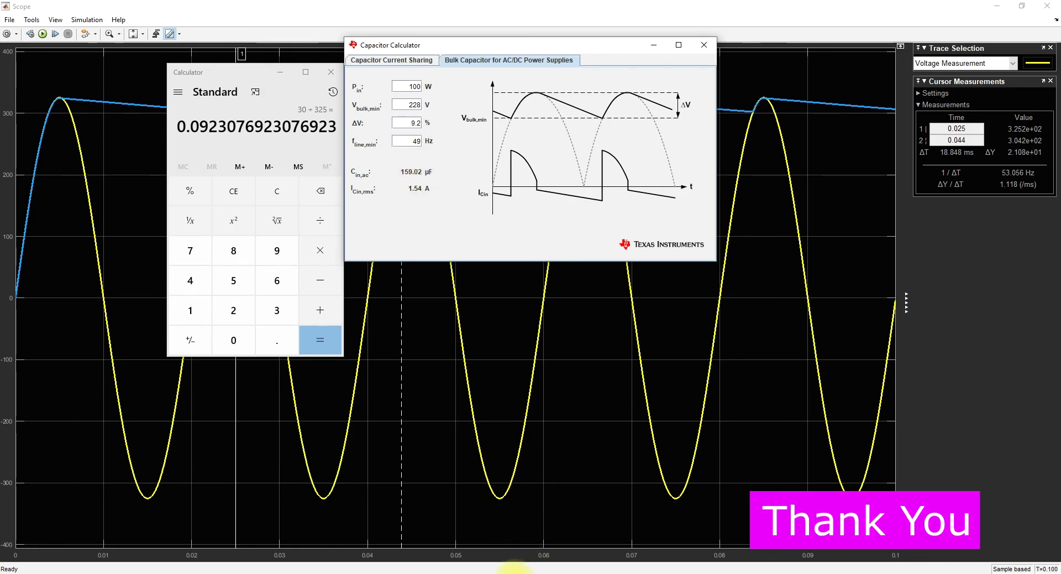
# - Switch to the Halfwaverectifier model in Simulink and check the load resistor's block parameters
pyautogui.moveTo(478, 569)
pyautogui.click(462, 547)
pyautogui.doubleClick(445, 257)
pyautogui.click(537, 333)
# - Set the filter capacitor's capacitance to 159.02e-6 F in its block parameters
pyautogui.doubleClick(374, 265)
pyautogui.doubleClick(470, 281)
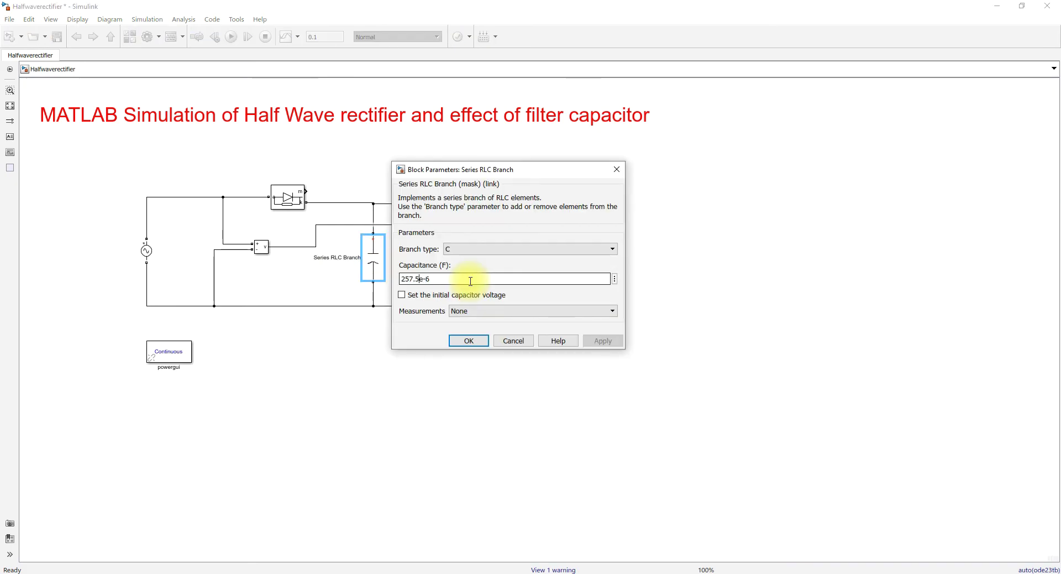
pyautogui.press('BackSpace')
pyautogui.press('BackSpace')
pyautogui.press('BackSpace')
pyautogui.press('BackSpace')
pyautogui.press('BackSpace')
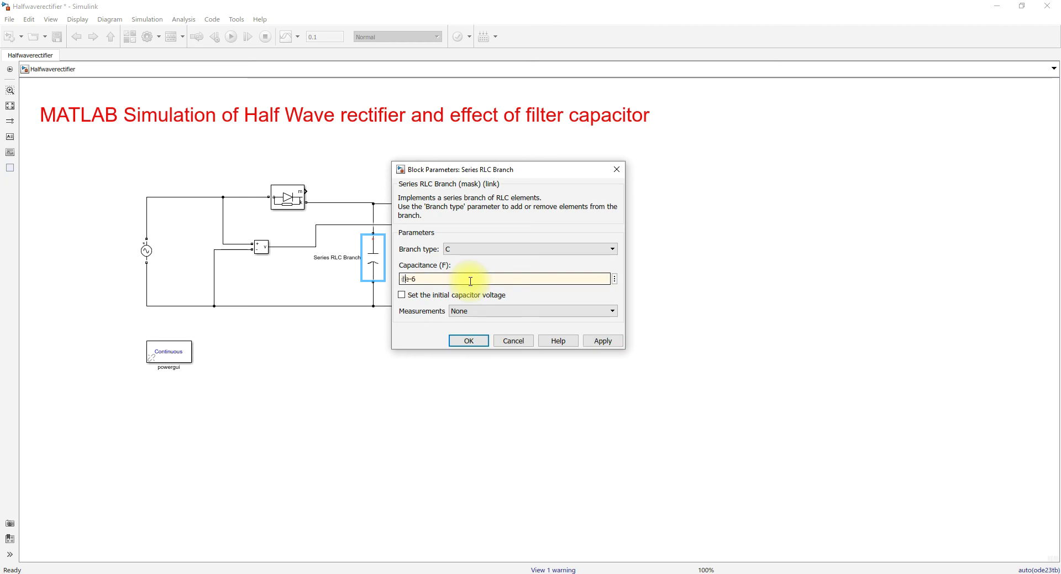
pyautogui.write('159.02')
pyautogui.press('Return')
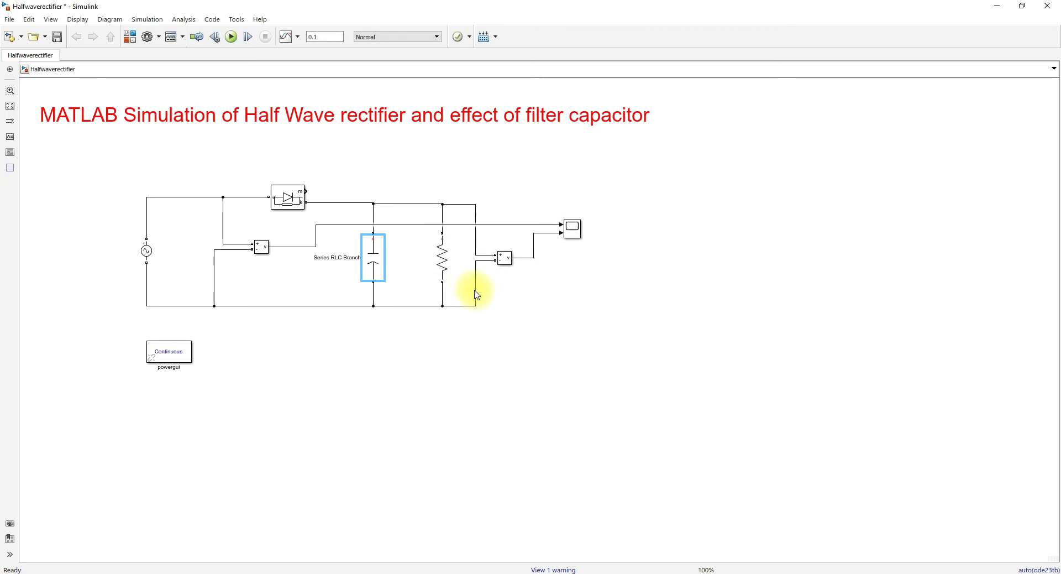
# - Rerun the simulation from the Scope and move cursor 2 to the output ripple's minimum at about 0.044 s
pyautogui.doubleClick(572, 228)
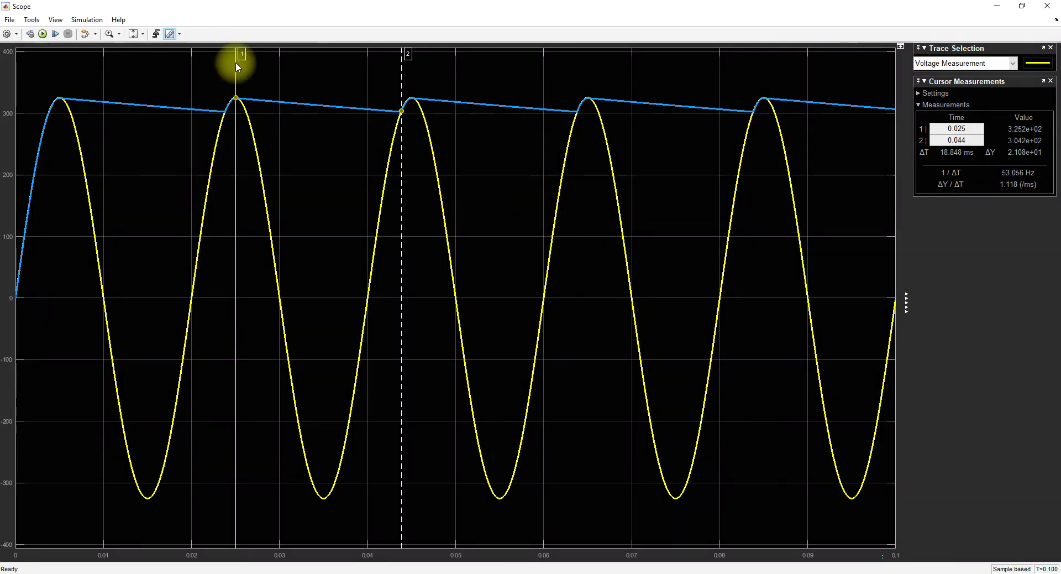
pyautogui.click(42, 34)
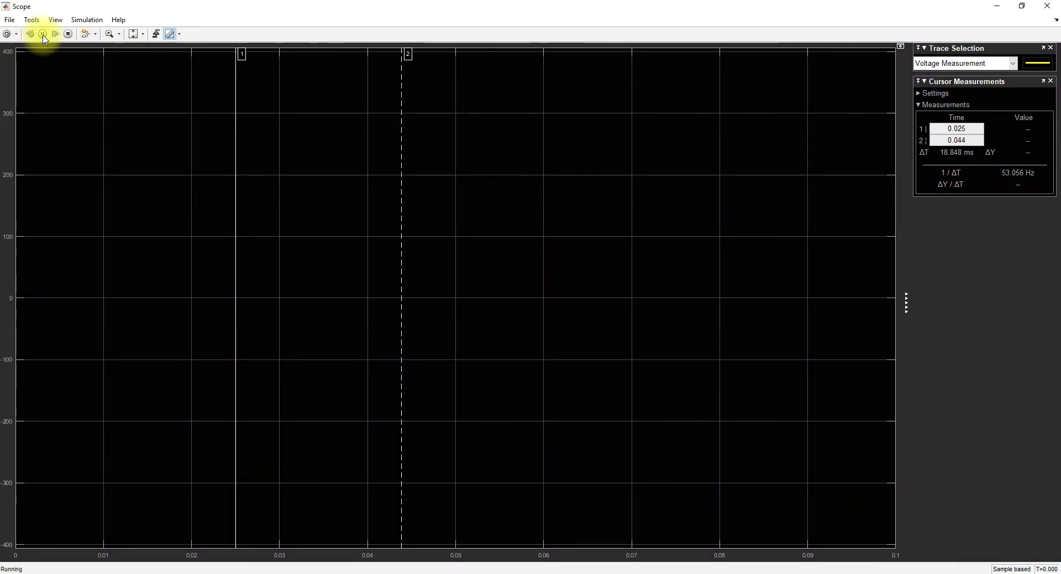
pyautogui.moveTo(408, 56); pyautogui.dragTo(398, 57)
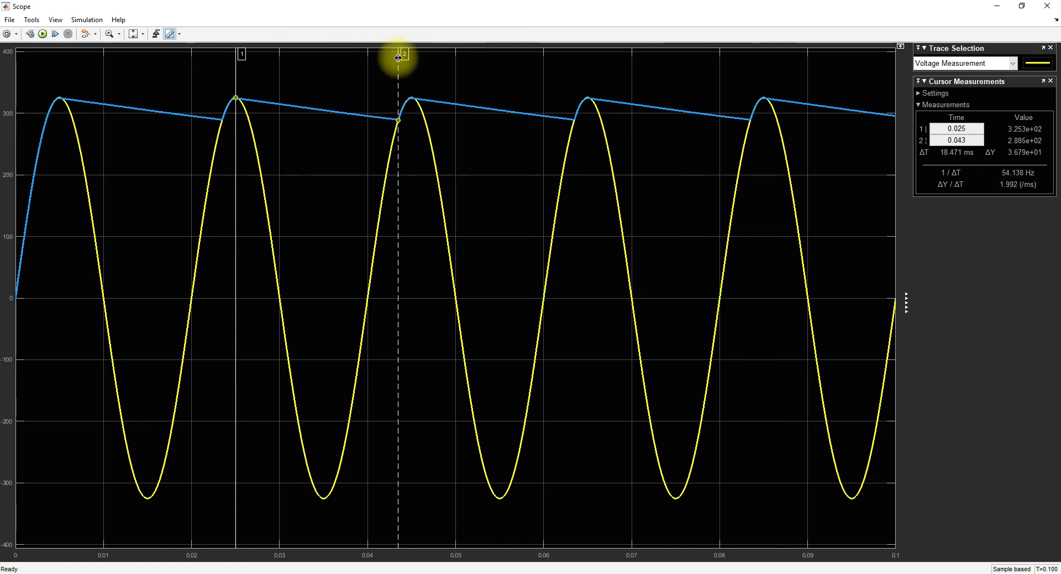
pyautogui.moveTo(398, 58); pyautogui.dragTo(399, 57)
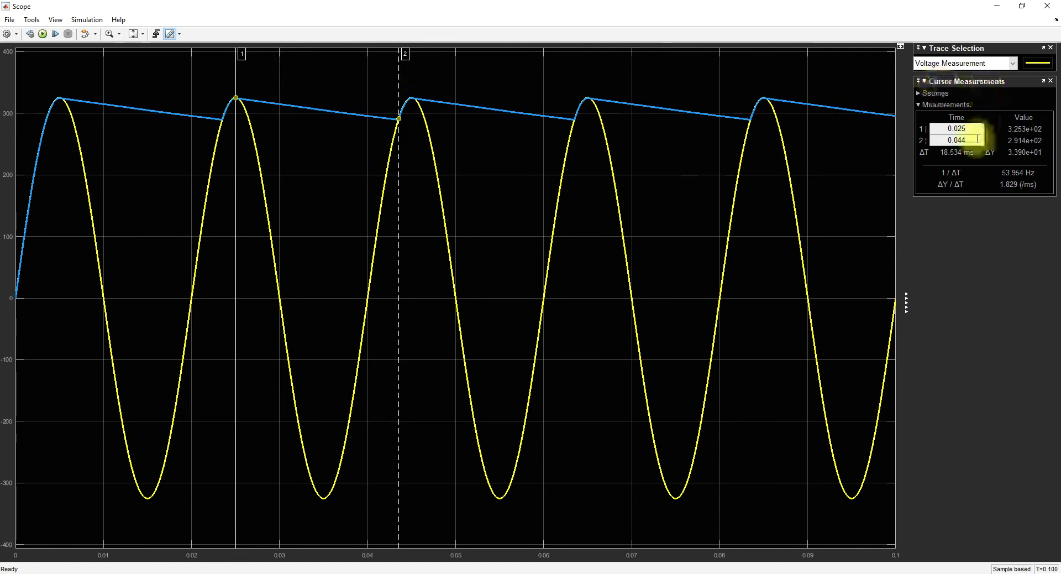
# - Circle the two cursor voltage values in the Scope with the screen pen, and clear the mark
pyautogui.press('F9')
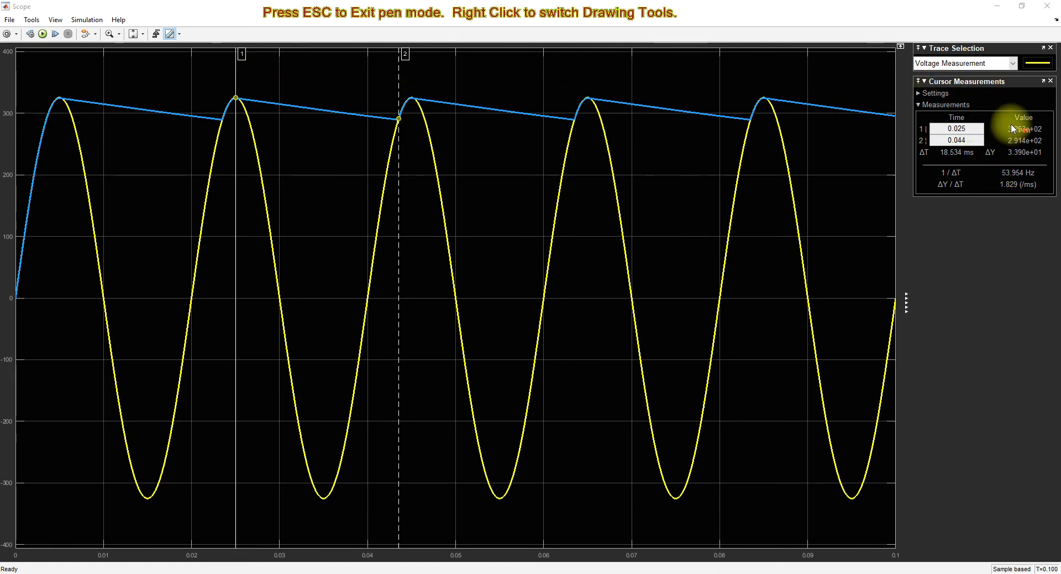
pyautogui.moveTo(1001, 134)
pyautogui.mouseDown()
pyautogui.moveTo(1000, 147)
pyautogui.moveTo(1031, 148)
pyautogui.moveTo(1046, 127)
pyautogui.moveTo(999, 123)
pyautogui.mouseUp()
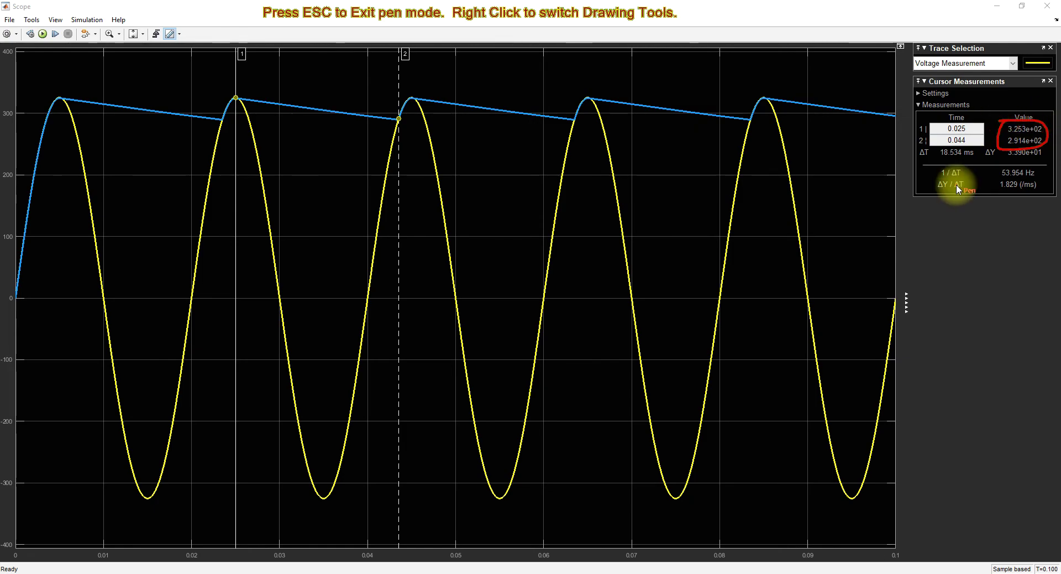
pyautogui.press('Escape')
# - Subtract 291.4 from 325.3 in the Windows Calculator to work out the new ripple voltage
pyautogui.click(613, 573)
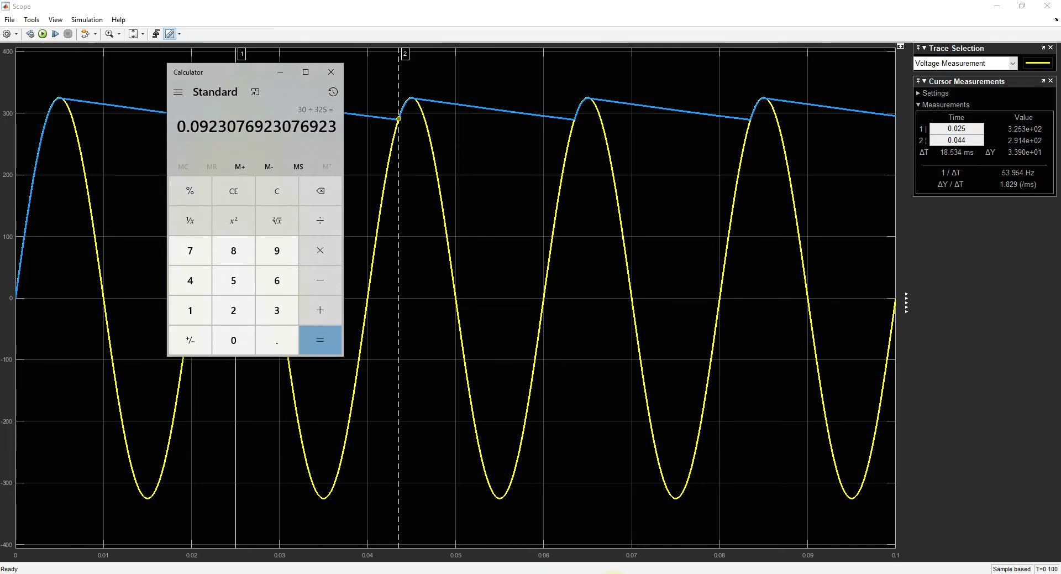
pyautogui.write('3')
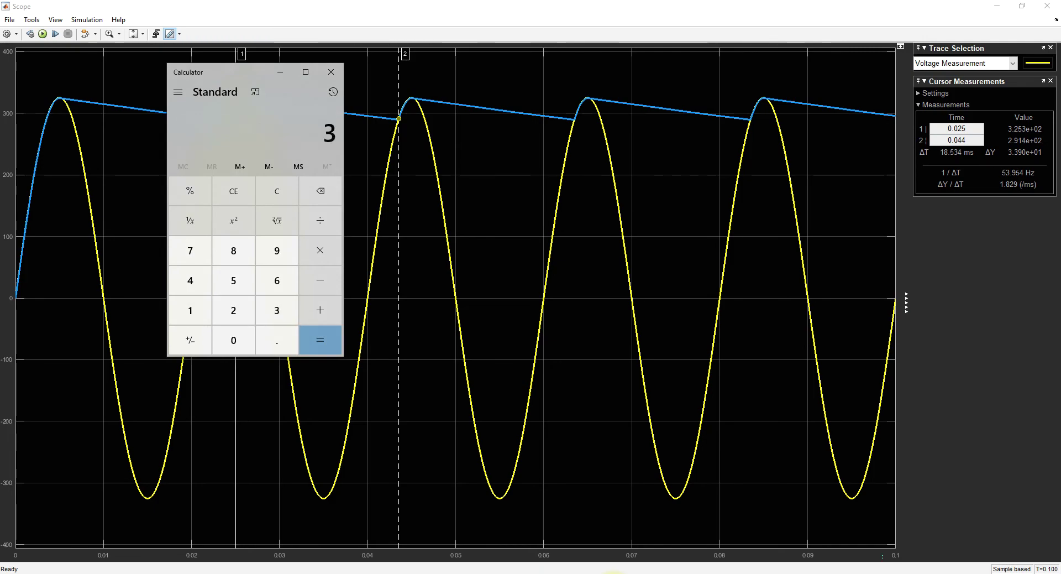
pyautogui.write('25.3')
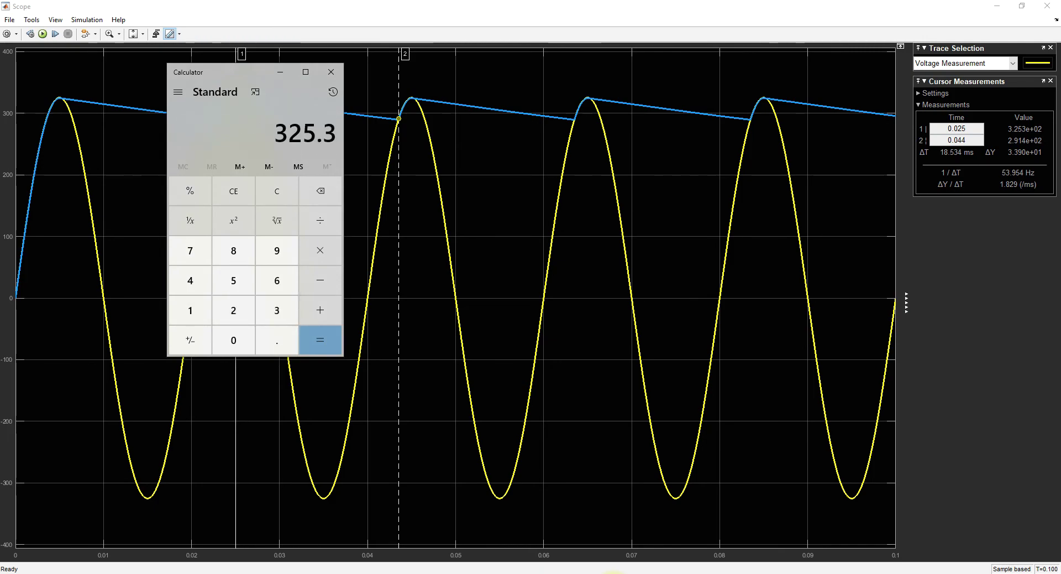
pyautogui.write(' - 291.4')
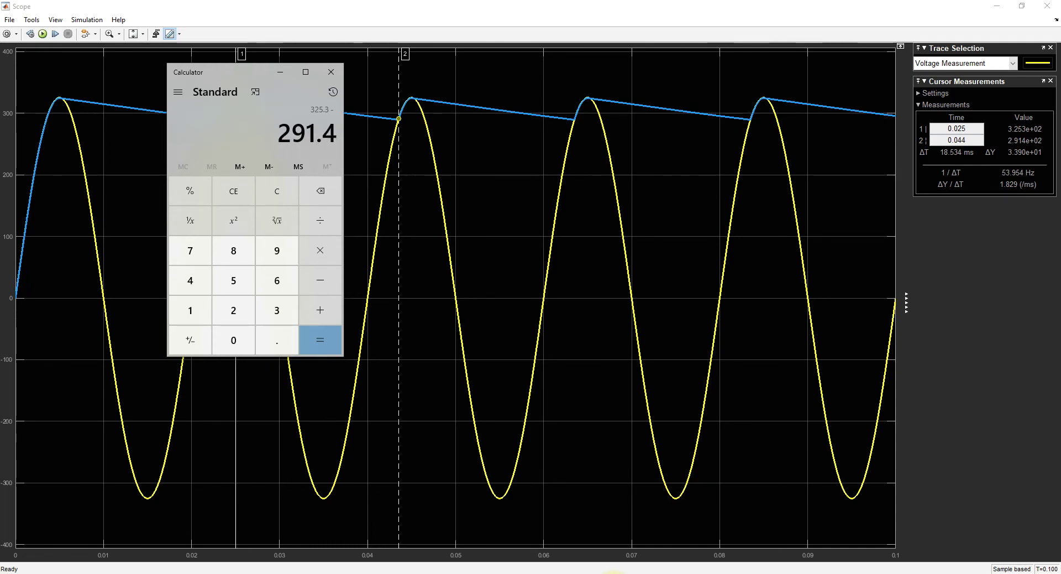
pyautogui.press('Return')
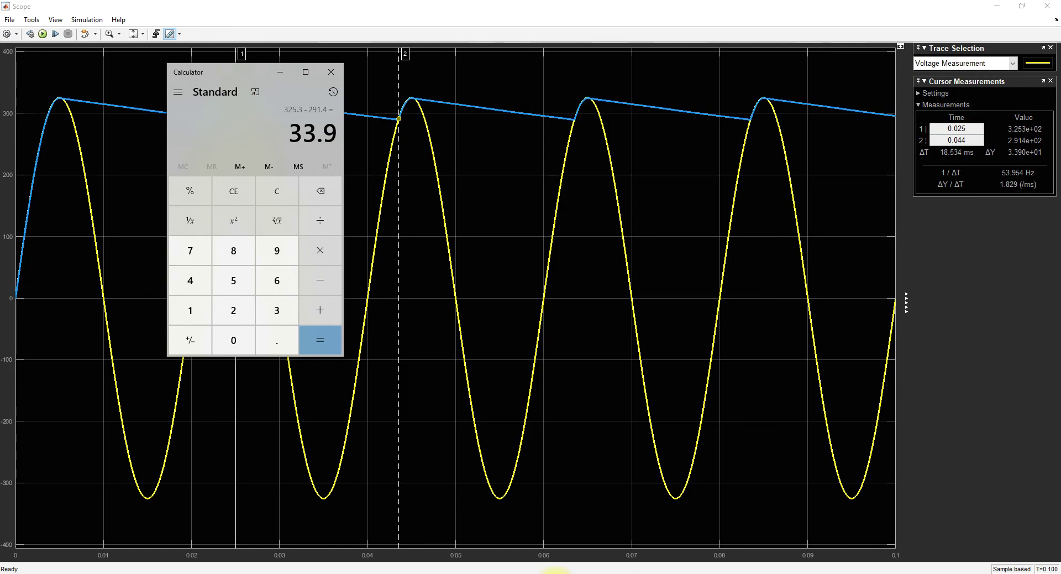
# - Bring the Capacitor Calculator to the front beside the Windows Calculator to check the ΔV percentage
pyautogui.click(558, 570)
pyautogui.click(586, 559)
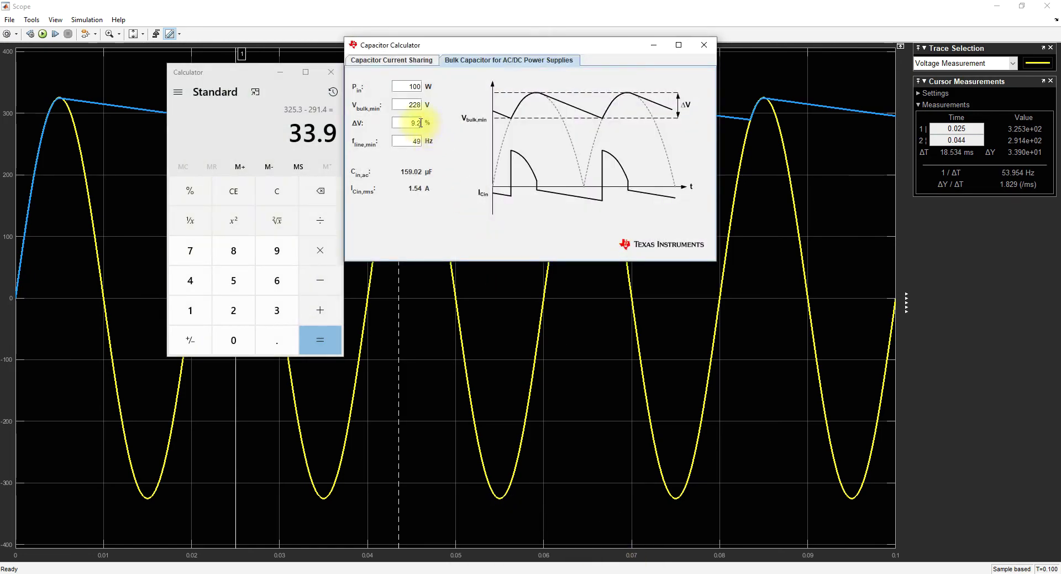
pyautogui.click(595, 571)
pyautogui.click(602, 570)
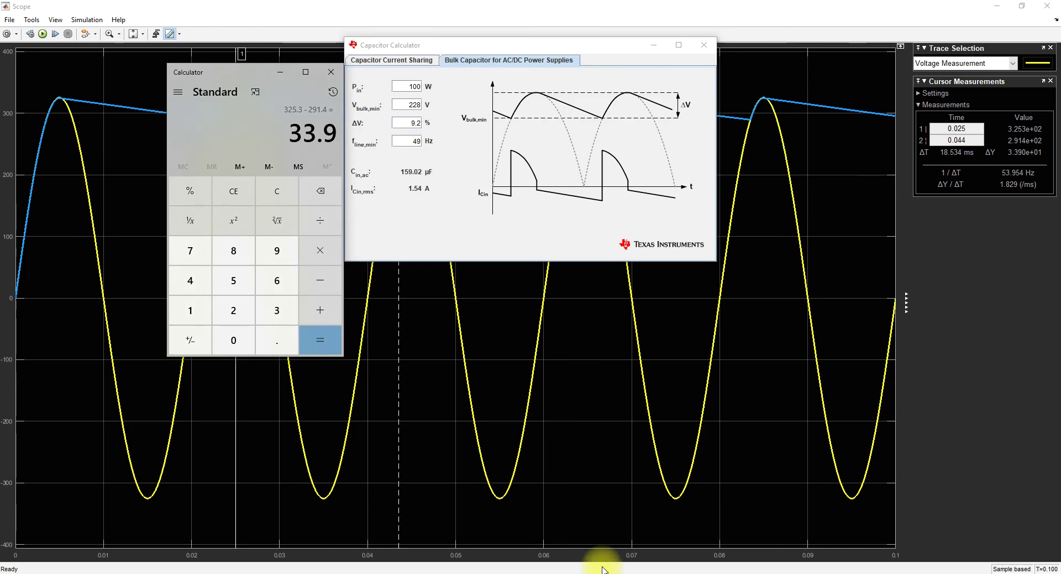
# - Multiply 9.2 by 325 in the Windows Calculator, and redo the product as 0.092 × 325 for the expected ripple voltage
pyautogui.write('9.2 × 325')
pyautogui.press('Return')
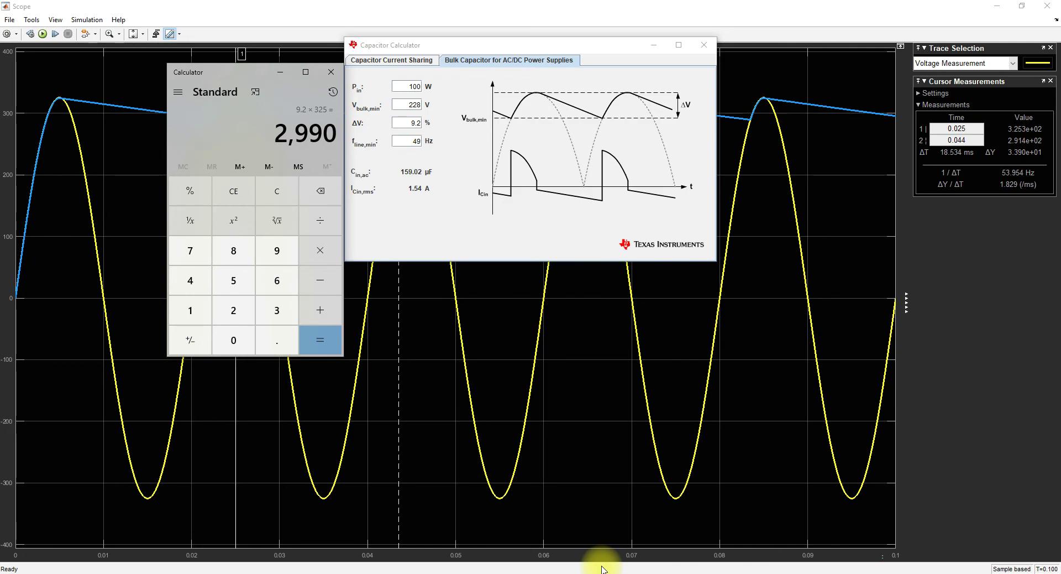
pyautogui.write('0.')
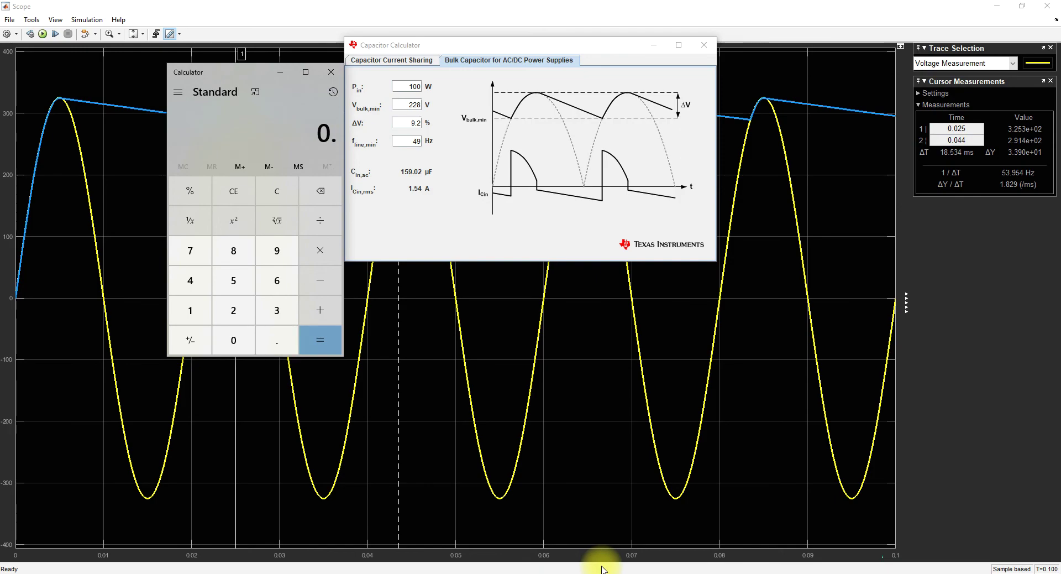
pyautogui.write('092*325')
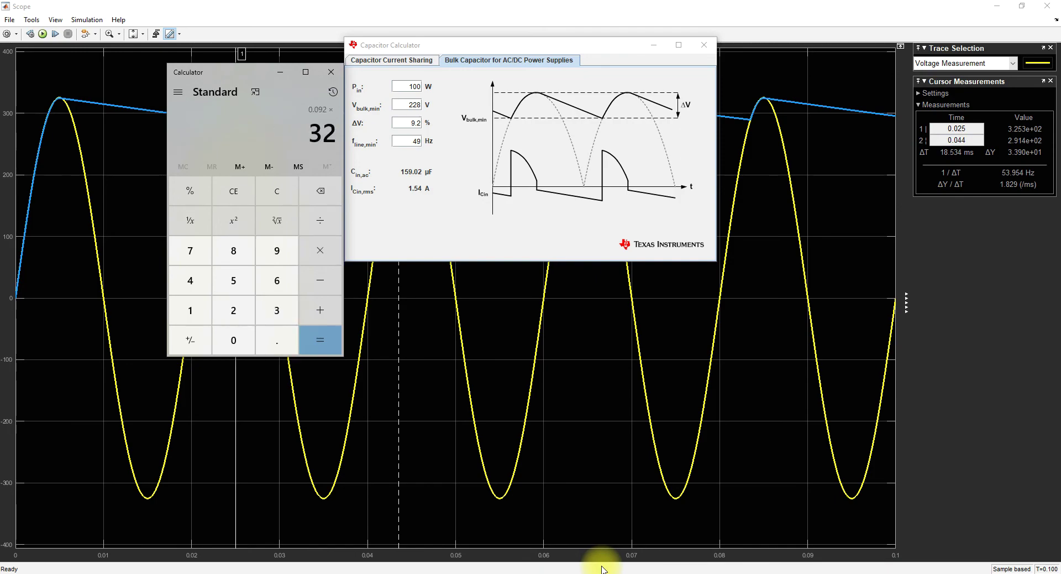
pyautogui.press('Return')
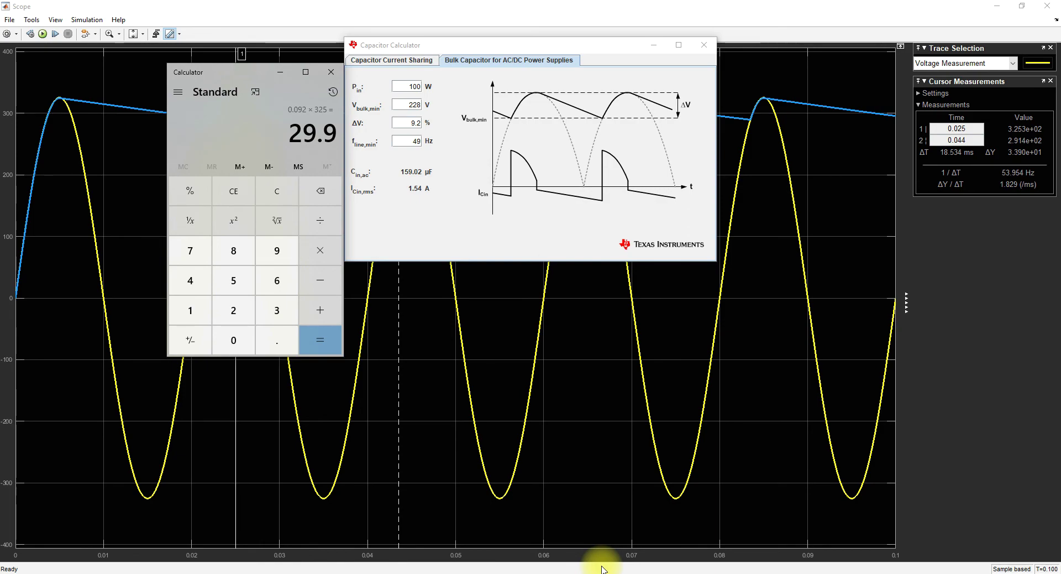
# - Return to the Simulink model, change the load resistor's branch type to RL and edit its inductance
pyautogui.click(548, 414)
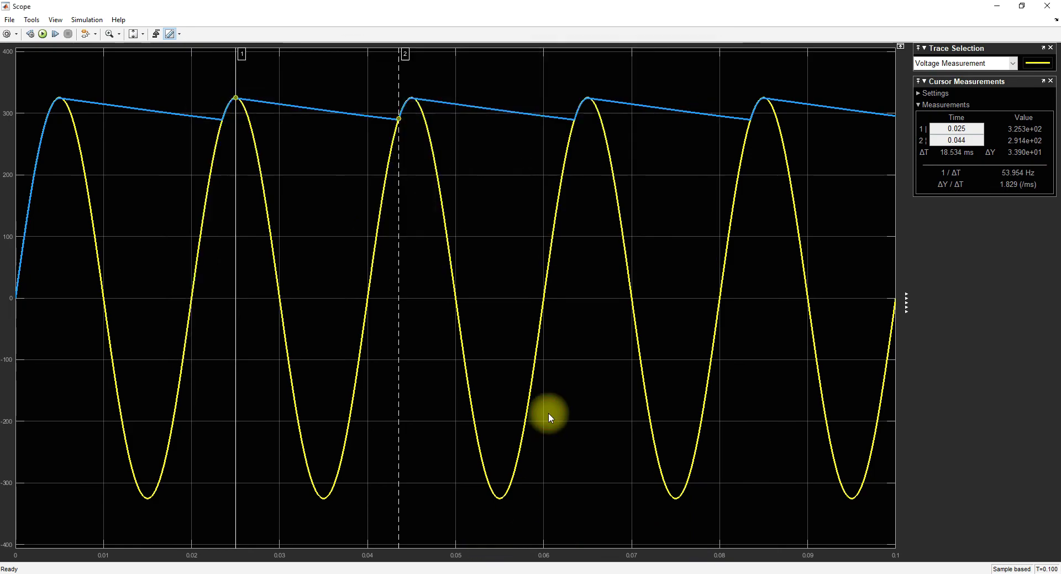
pyautogui.click(474, 569)
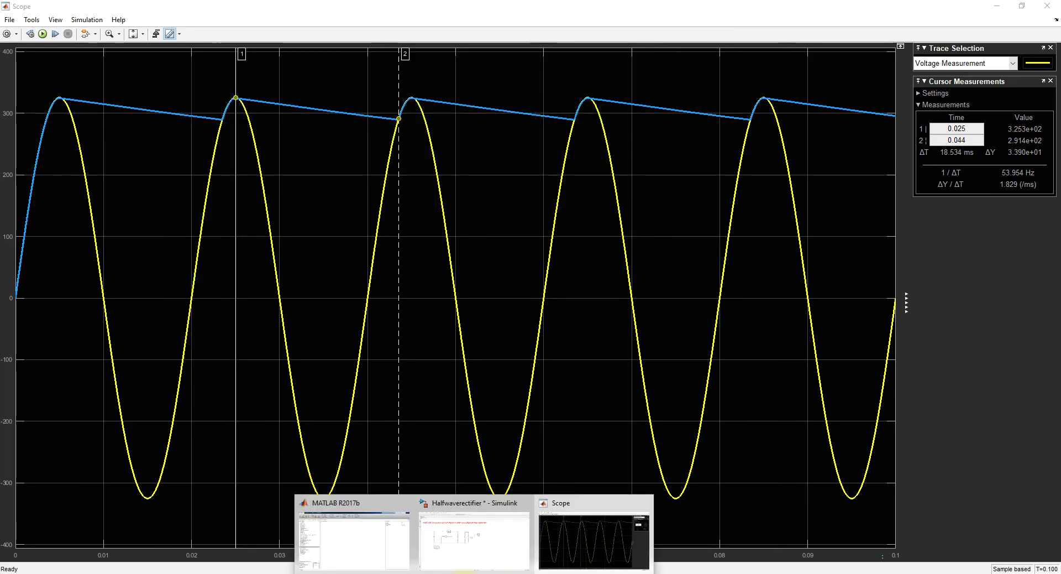
pyautogui.click(460, 554)
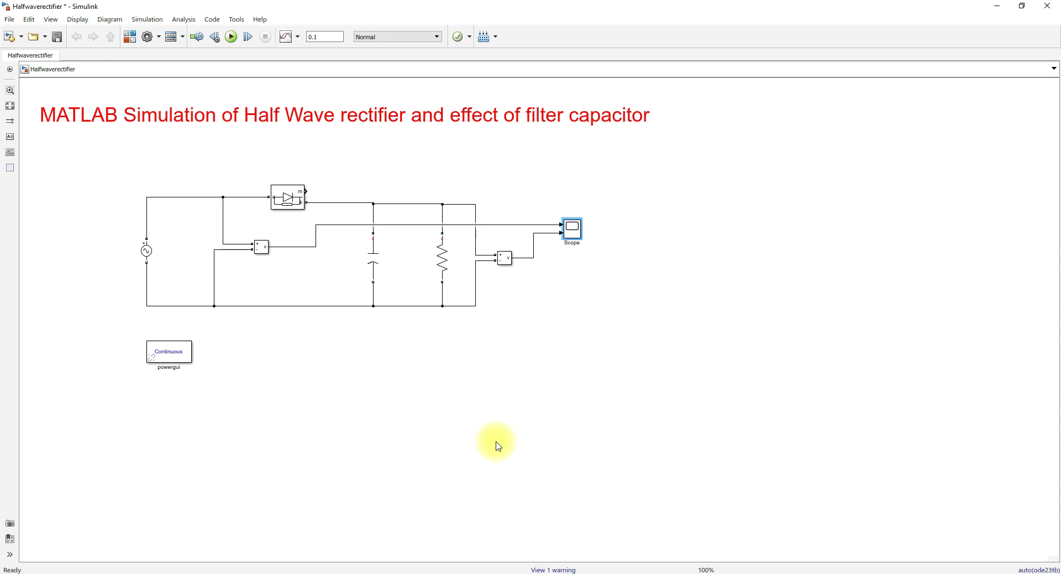
pyautogui.doubleClick(445, 266)
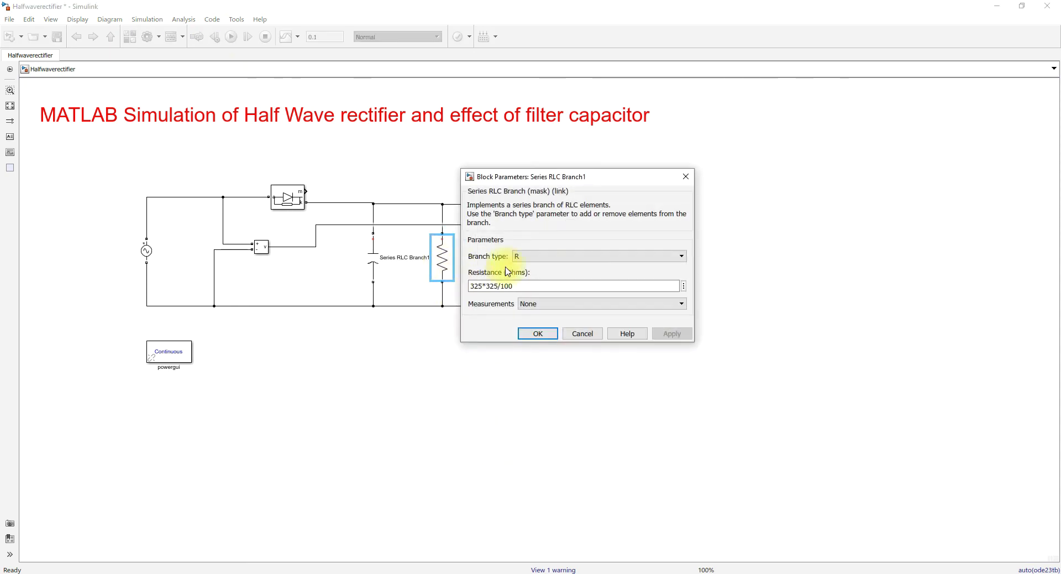
pyautogui.click(534, 257)
pyautogui.click(529, 287)
pyautogui.click(530, 255)
pyautogui.click(533, 302)
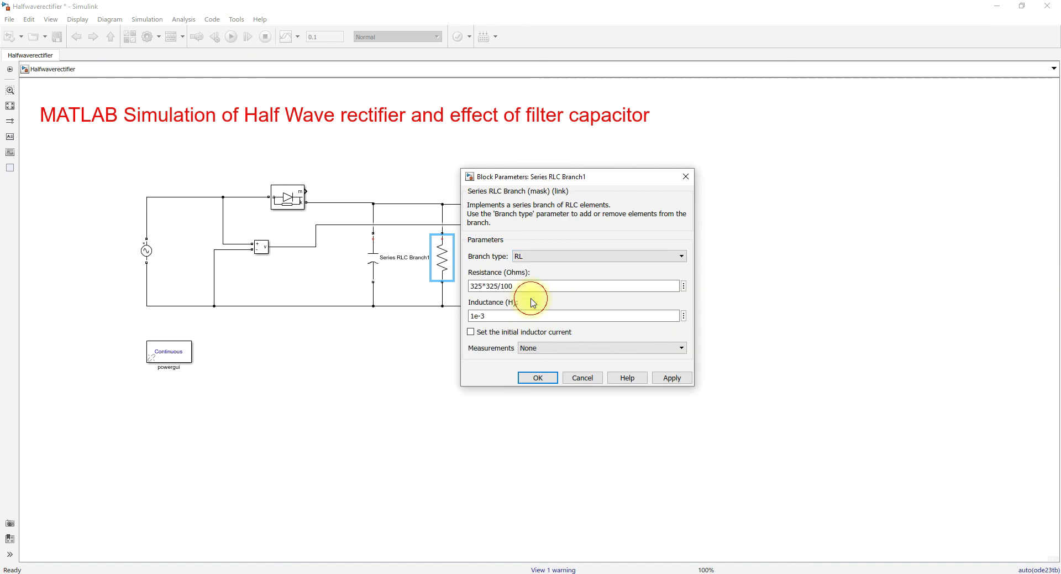
pyautogui.click(500, 316)
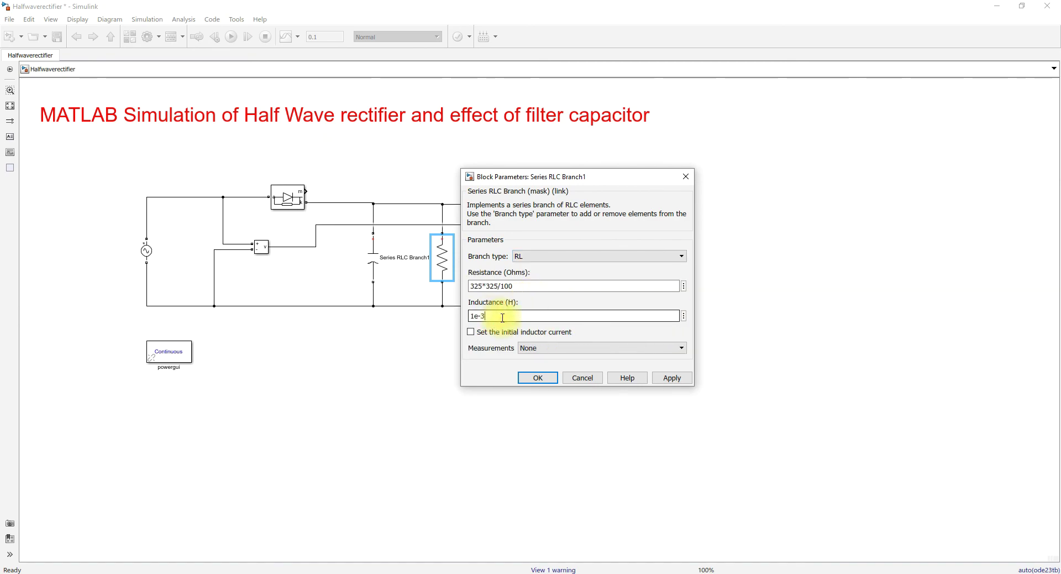
pyautogui.press('BackSpace')
pyautogui.click(539, 377)
# - Switch to the Scope and rerun the simulation with the RL load
pyautogui.moveTo(479, 572)
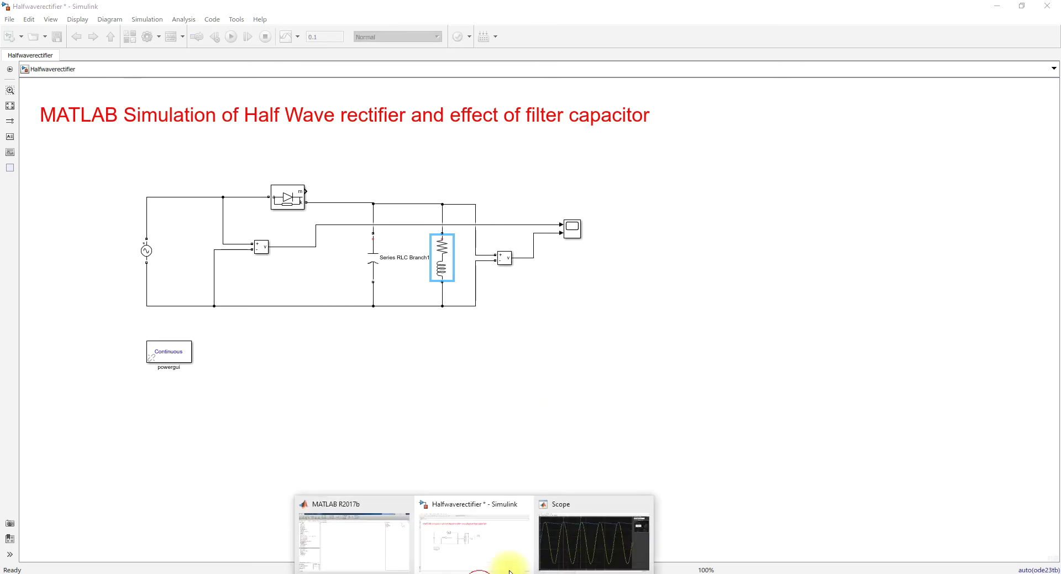
pyautogui.click(611, 540)
pyautogui.click(42, 34)
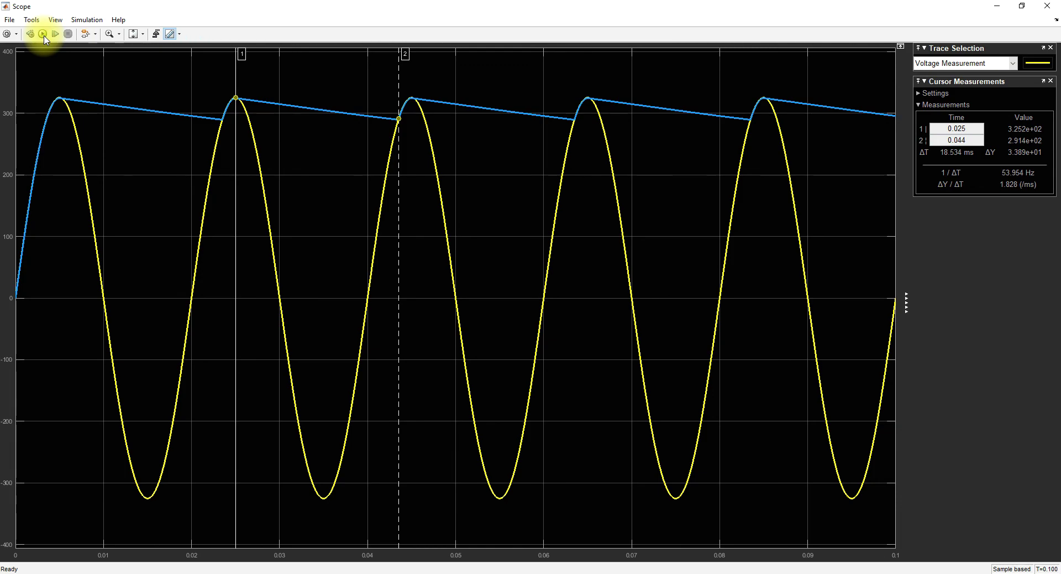
# - Return to the Simulink model and comment out the filter capacitor branch
pyautogui.click(998, 8)
pyautogui.click(369, 262)
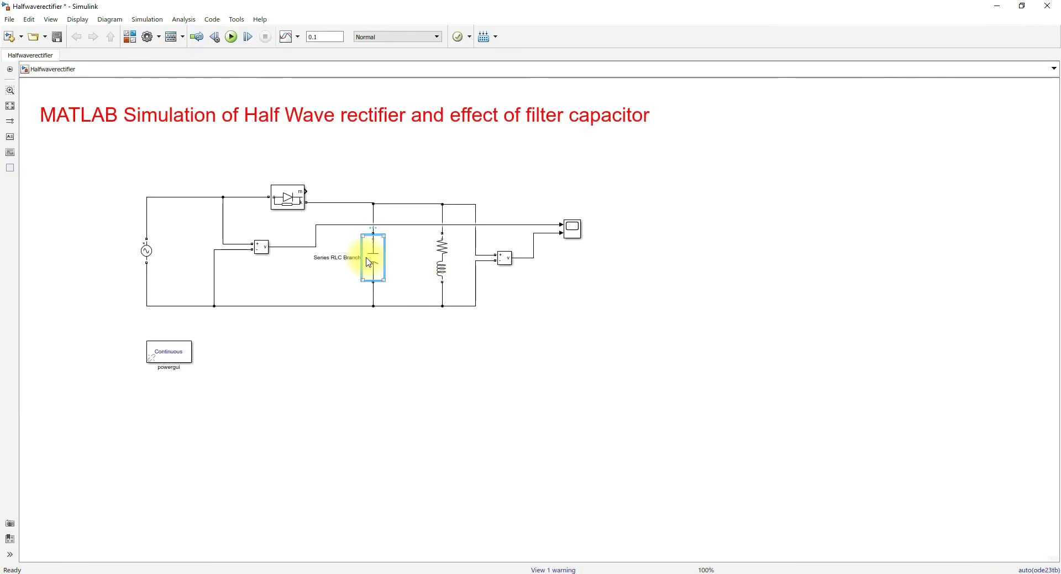
pyautogui.rightClick(373, 264)
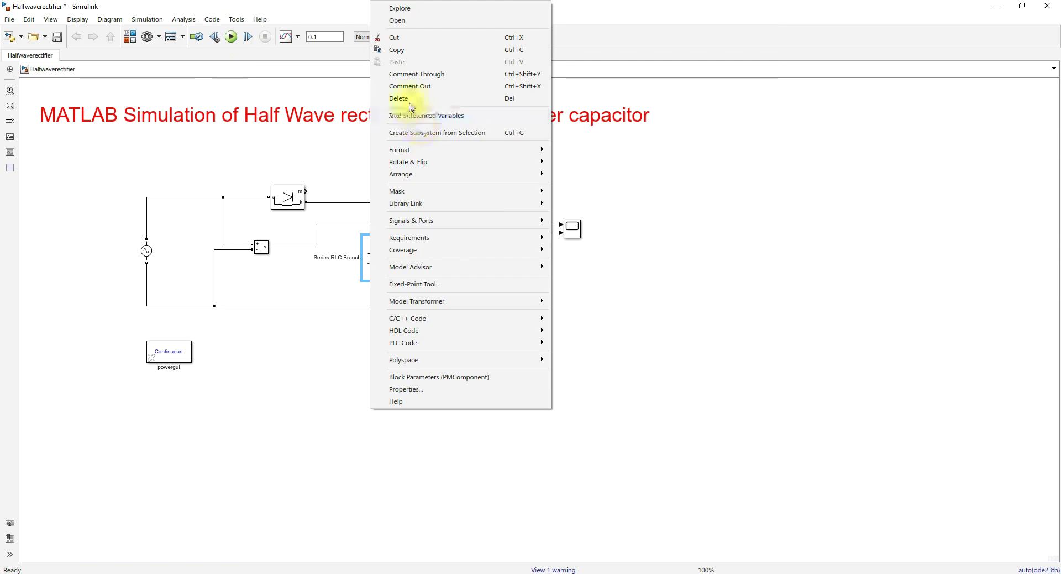
pyautogui.click(409, 86)
pyautogui.click(451, 274)
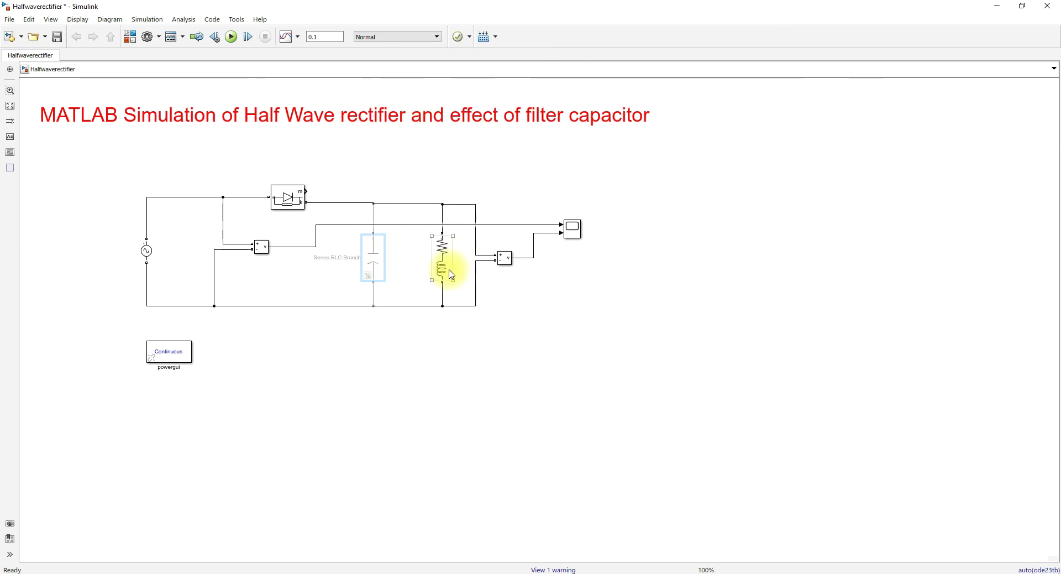
pyautogui.click(381, 272)
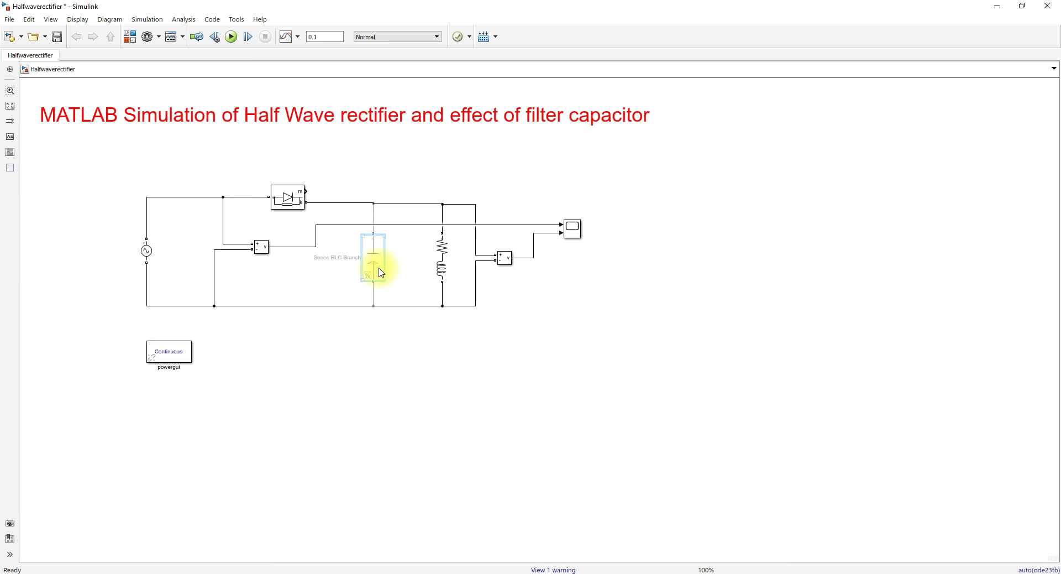
# - Rerun the simulation from the Scope to view the RL load voltage without the filter capacitor
pyautogui.doubleClick(571, 228)
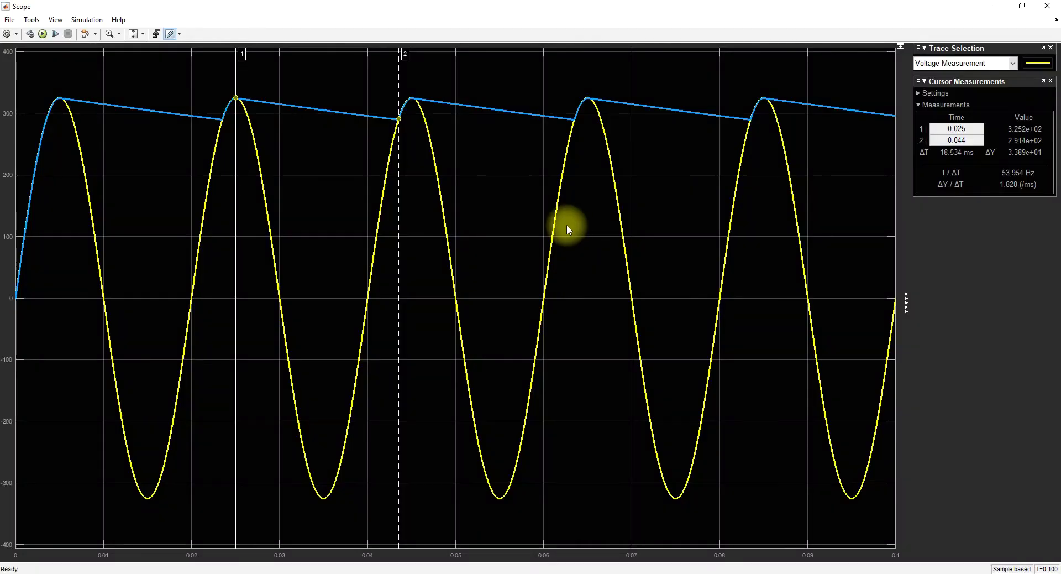
pyautogui.click(44, 34)
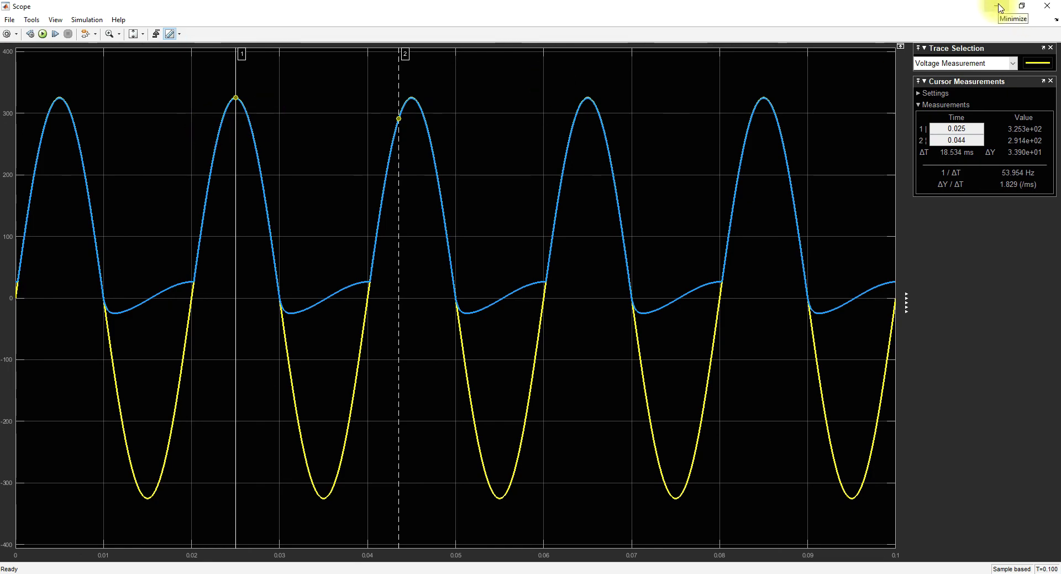
pyautogui.click(1000, 8)
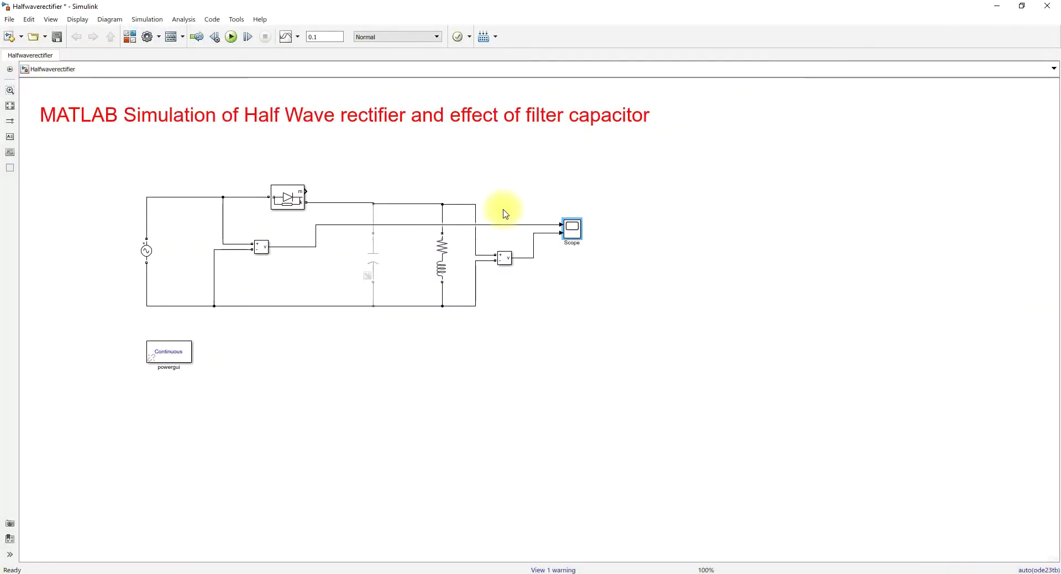
# - Copy the diode, rotate it to point upward, and wire it across the output rails as a freewheeling diode parallel to the RL load
pyautogui.moveTo(292, 198); pyautogui.dragTo(338, 277)
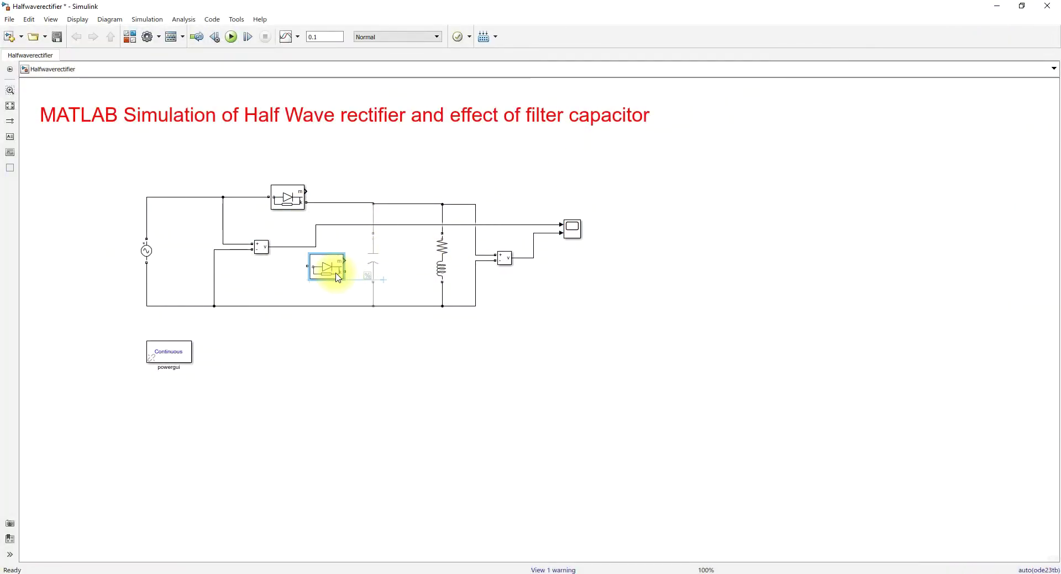
pyautogui.hotkey('ctrl', 'r')
pyautogui.hotkey('ctrl', 'r')
pyautogui.moveTo(343, 244); pyautogui.dragTo(343, 203)
pyautogui.moveTo(337, 284); pyautogui.dragTo(337, 306)
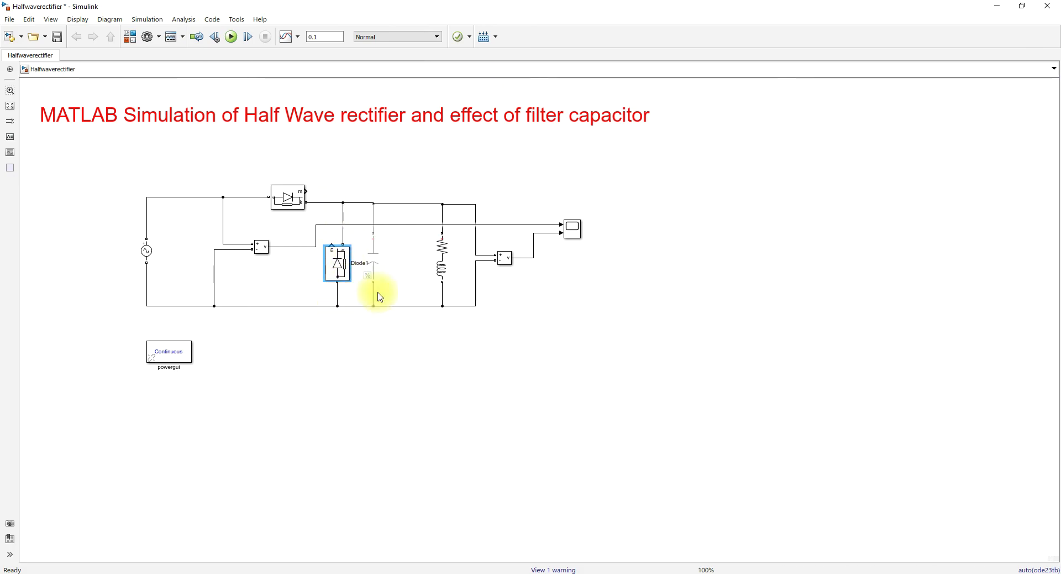
# - Run the simulation again from the Scope to check the output waveform with the freewheeling diode, and return to the model
pyautogui.click(574, 234)
pyautogui.doubleClick(574, 233)
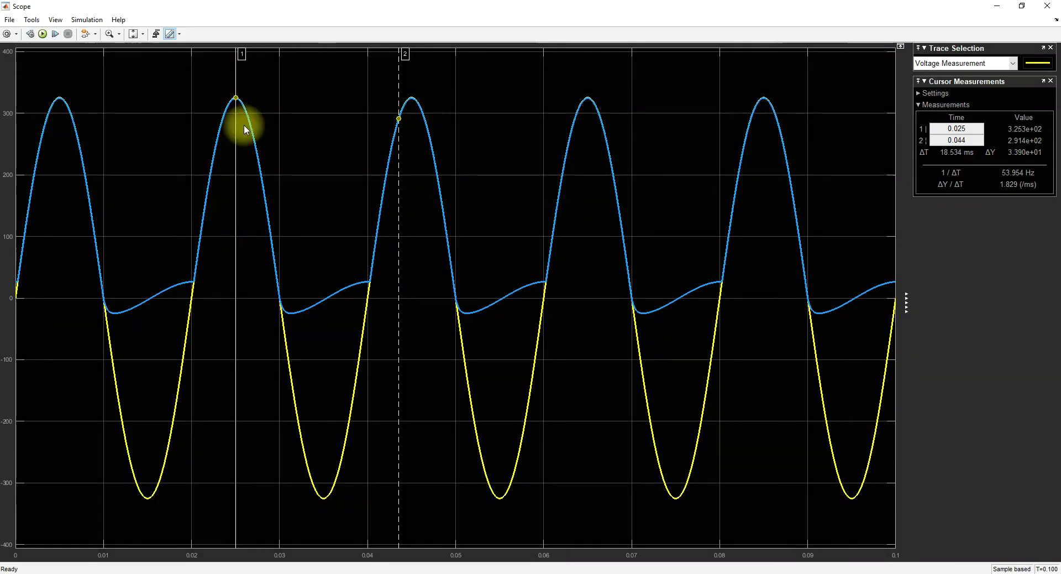
pyautogui.click(42, 34)
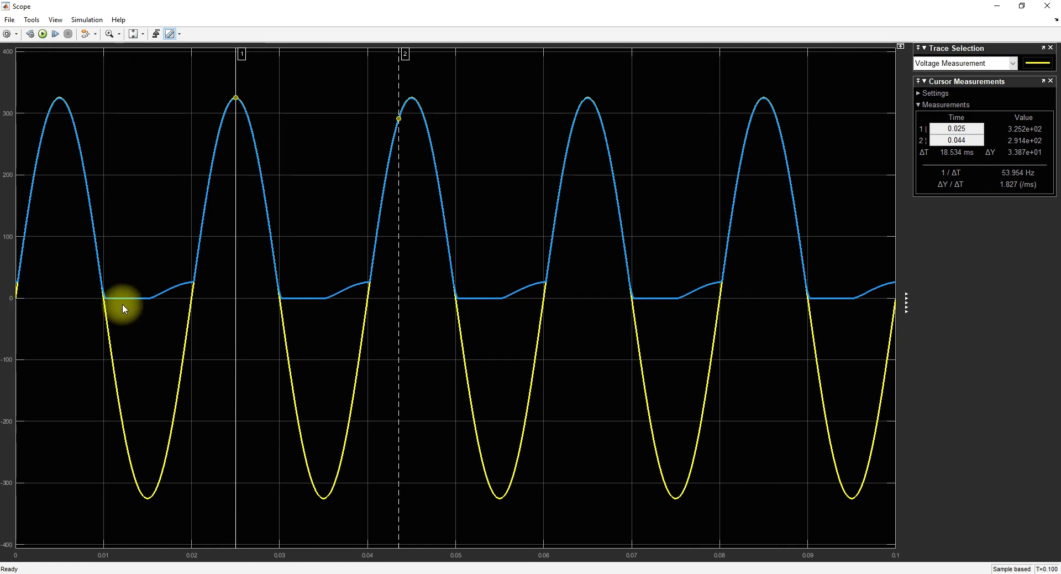
pyautogui.click(998, 6)
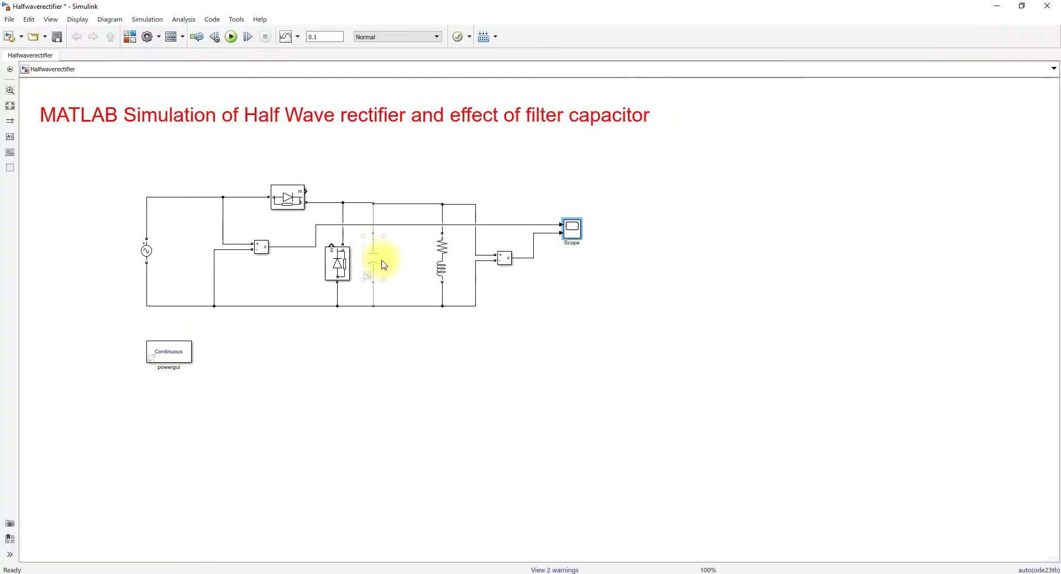
# - Uncomment the filter capacitor and rerun the simulation in the Scope with both the capacitor and the freewheeling diode
pyautogui.rightClick(384, 264)
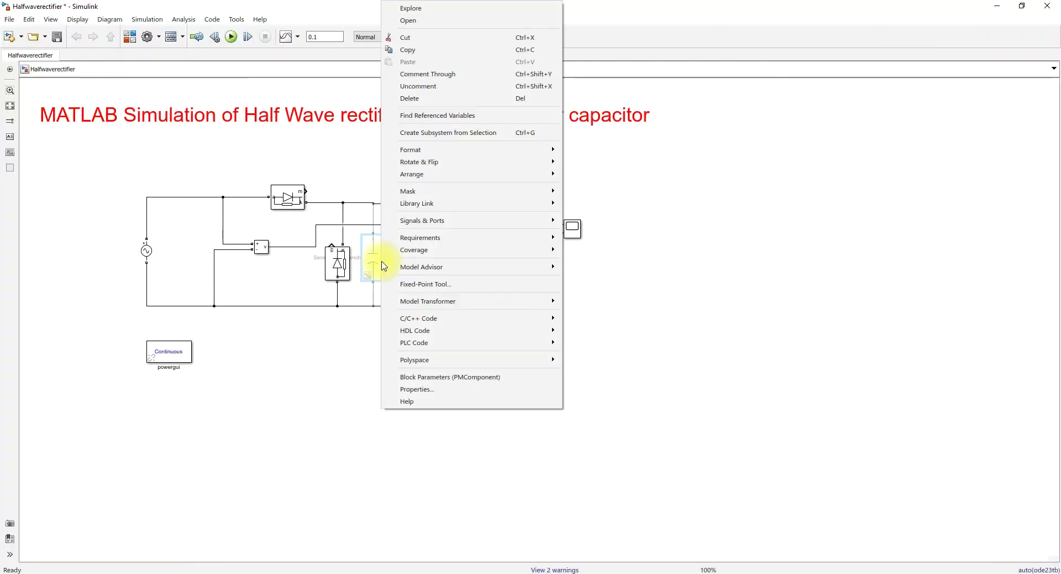
pyautogui.click(464, 85)
pyautogui.doubleClick(571, 230)
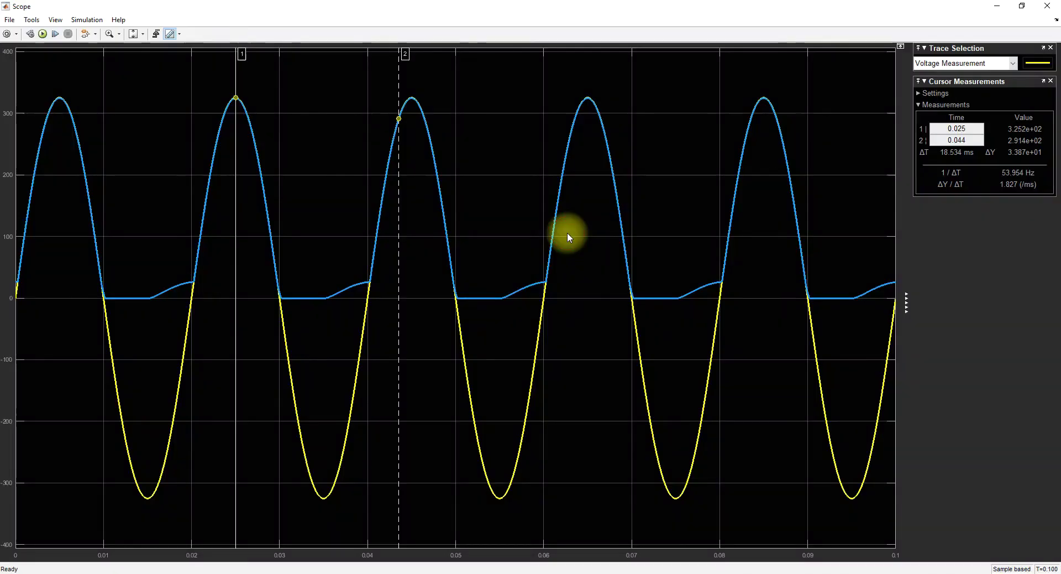
pyautogui.click(43, 36)
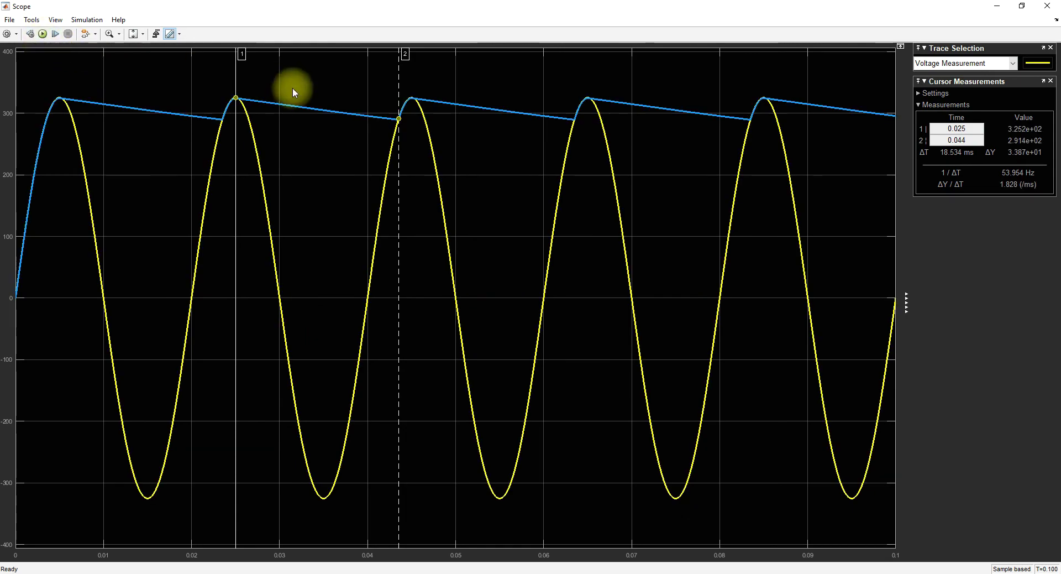
pyautogui.click(1005, 9)
# - Switch to the Capacitor Calculator and review its Pin, Vbulk,min, ΔV and fline,min inputs, ticking each with a temporary pen mark
pyautogui.click(374, 273)
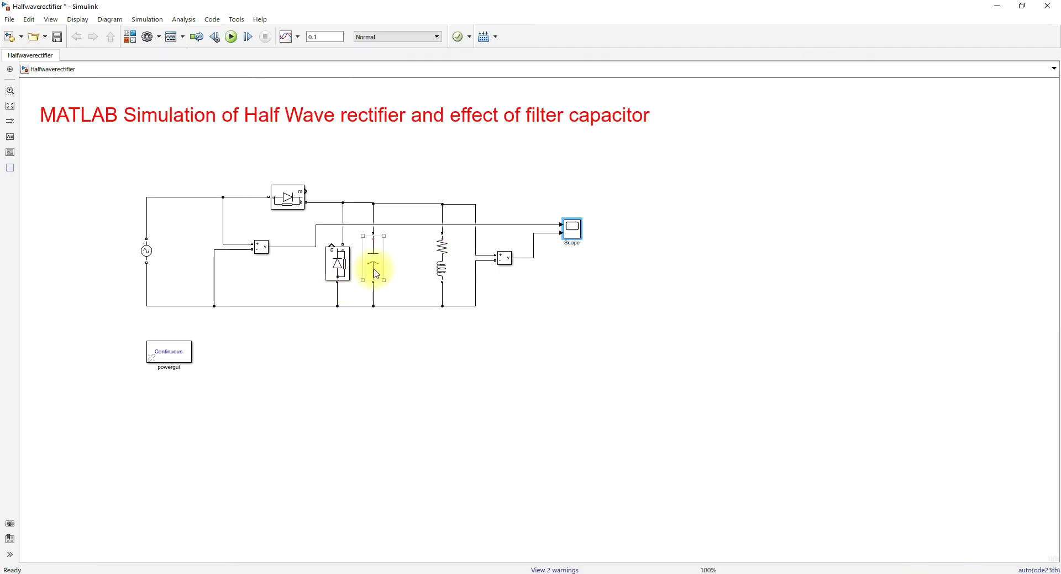
pyautogui.click(469, 371)
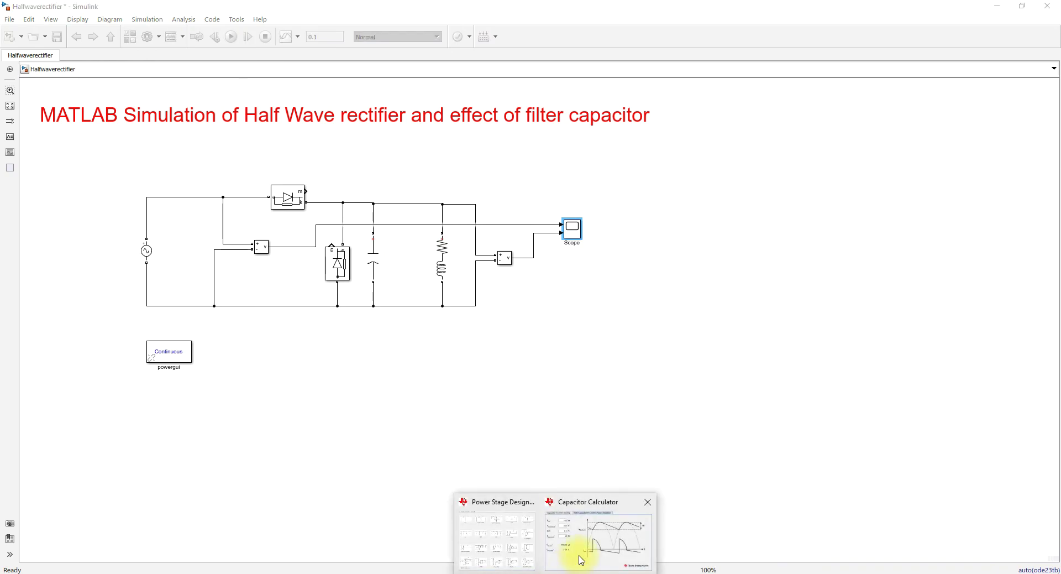
pyautogui.click(575, 551)
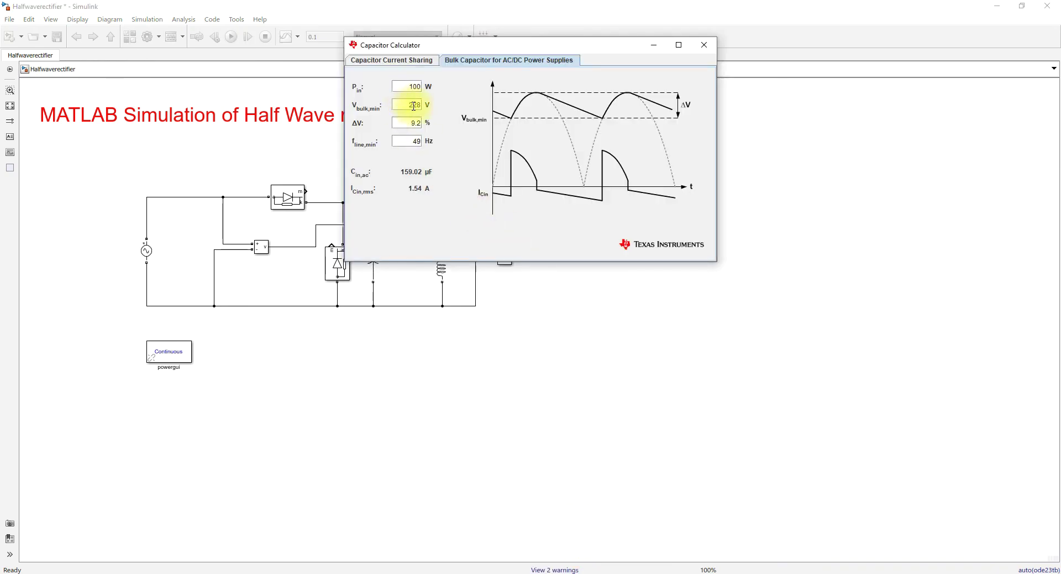
pyautogui.press('F9')
pyautogui.moveTo(428, 84)
pyautogui.mouseDown()
pyautogui.moveTo(432, 112)
pyautogui.moveTo(449, 103)
pyautogui.moveTo(448, 118)
pyautogui.moveTo(430, 145)
pyautogui.moveTo(464, 130)
pyautogui.mouseUp()
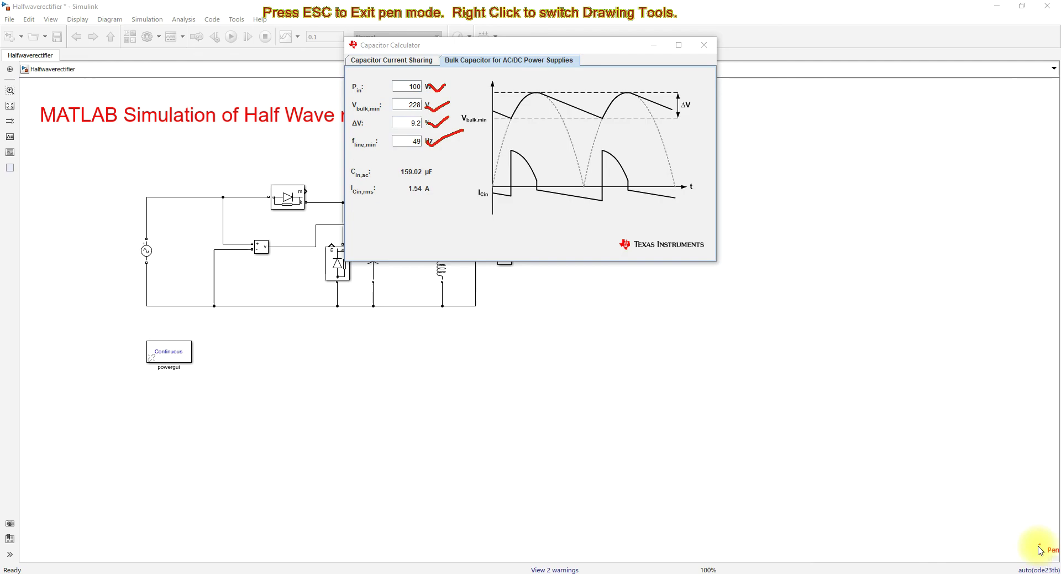
pyautogui.press('Escape')
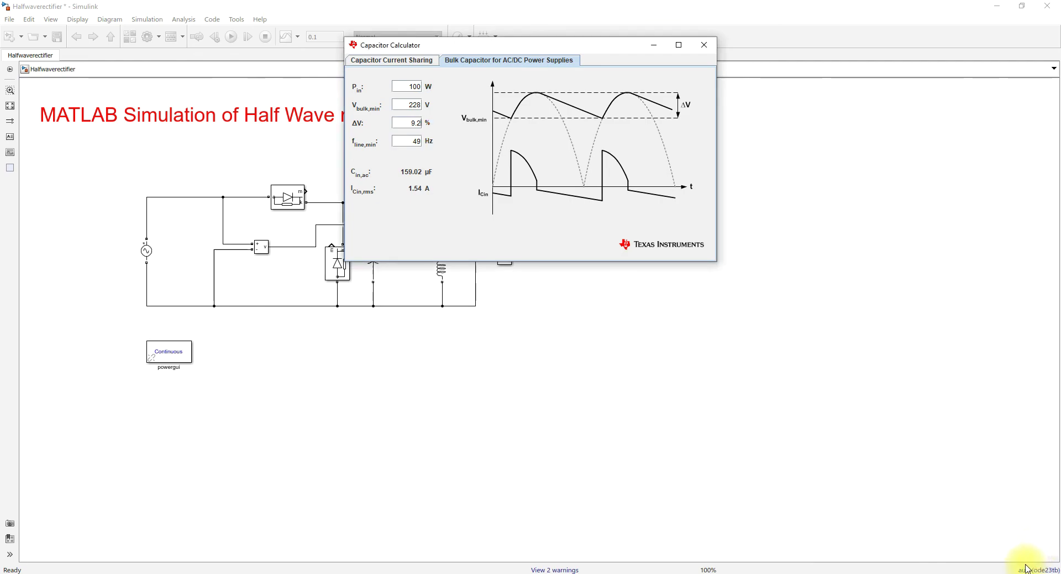